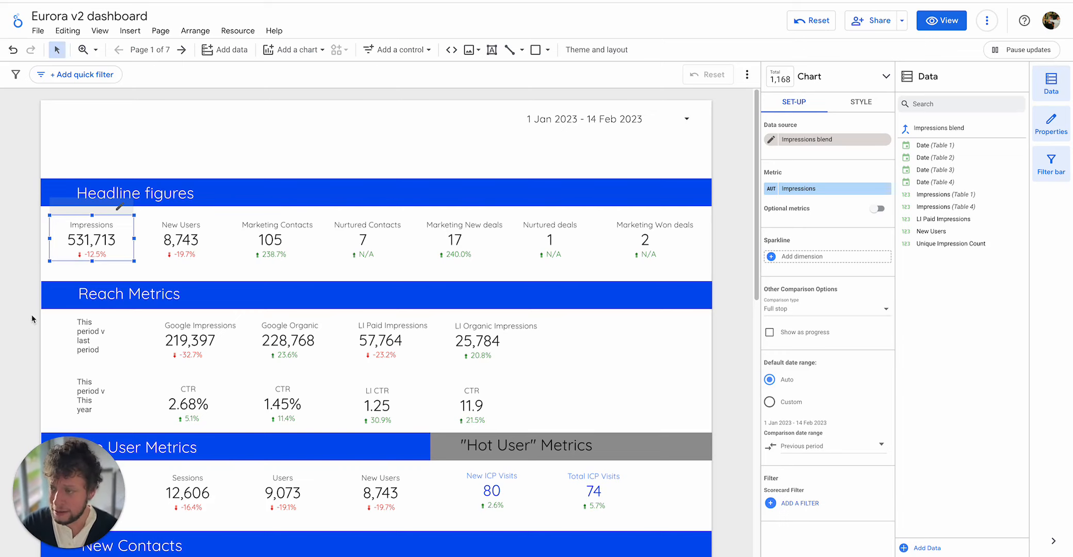
scroll(32, 201, down, 1)
scroll(31, 201, down, 1)
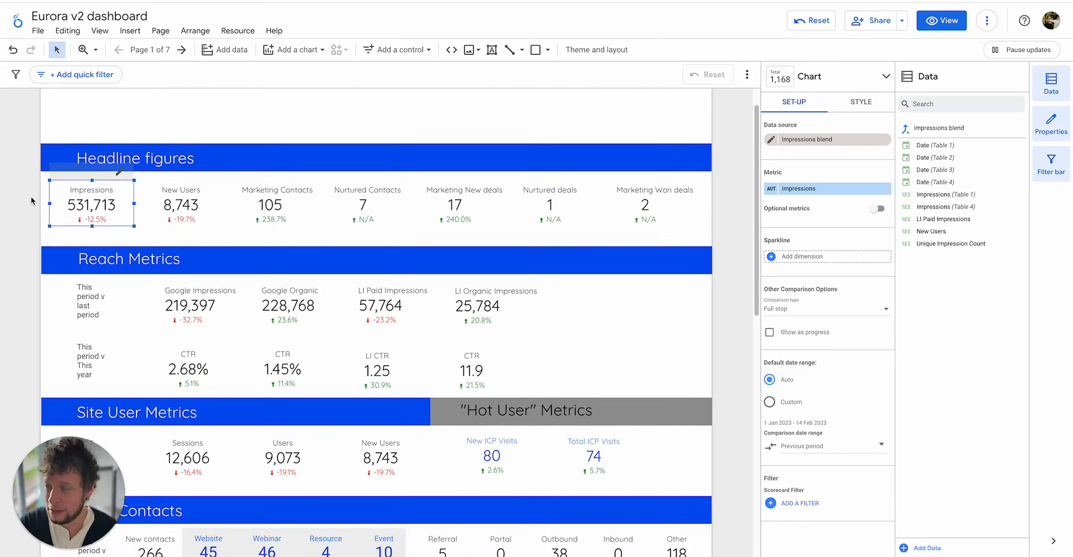
click(24, 206)
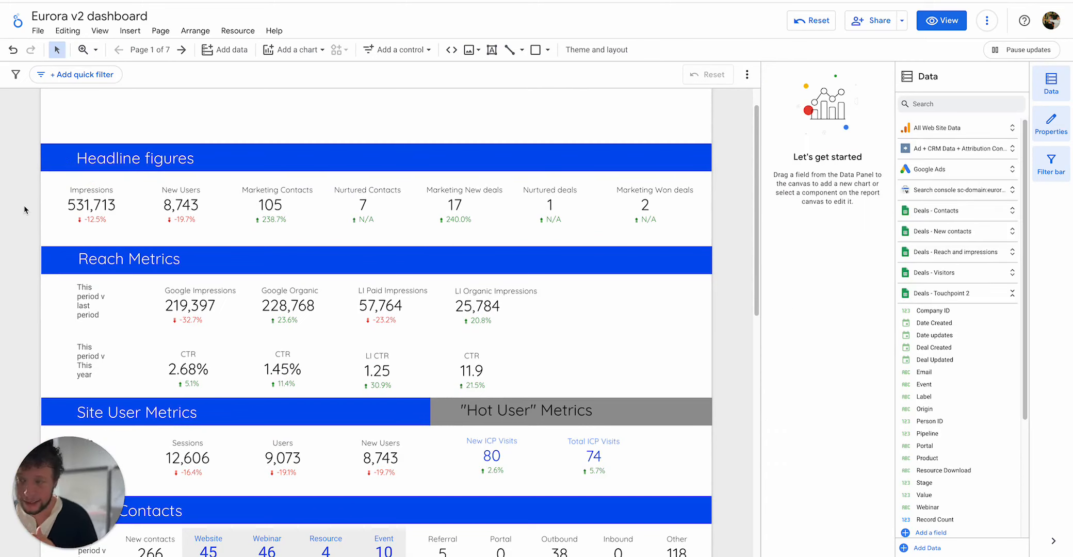
Try to extend the end of the report's date range to December 2023
scroll(642, 144, up, 2)
click(638, 124)
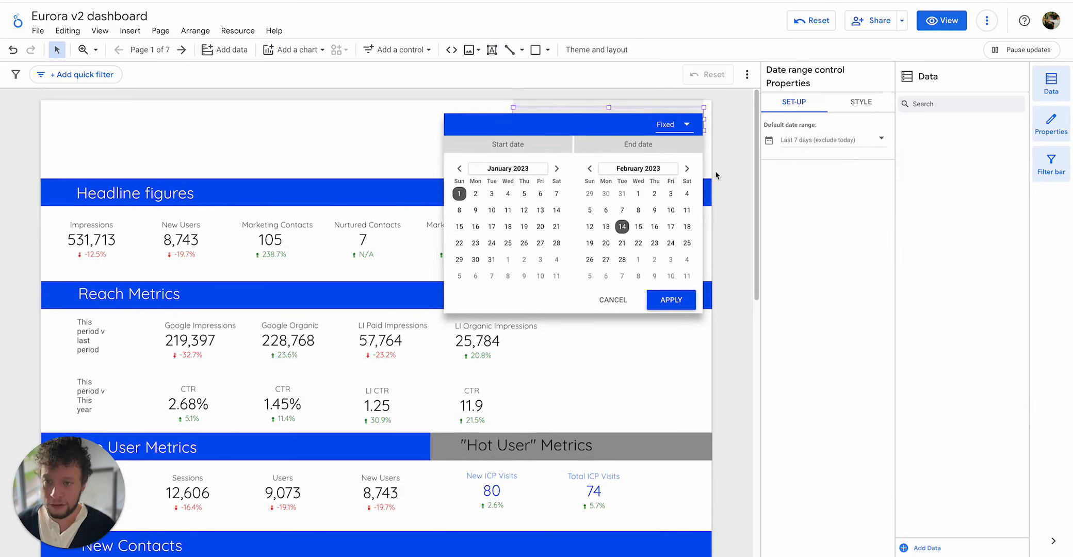
click(656, 174)
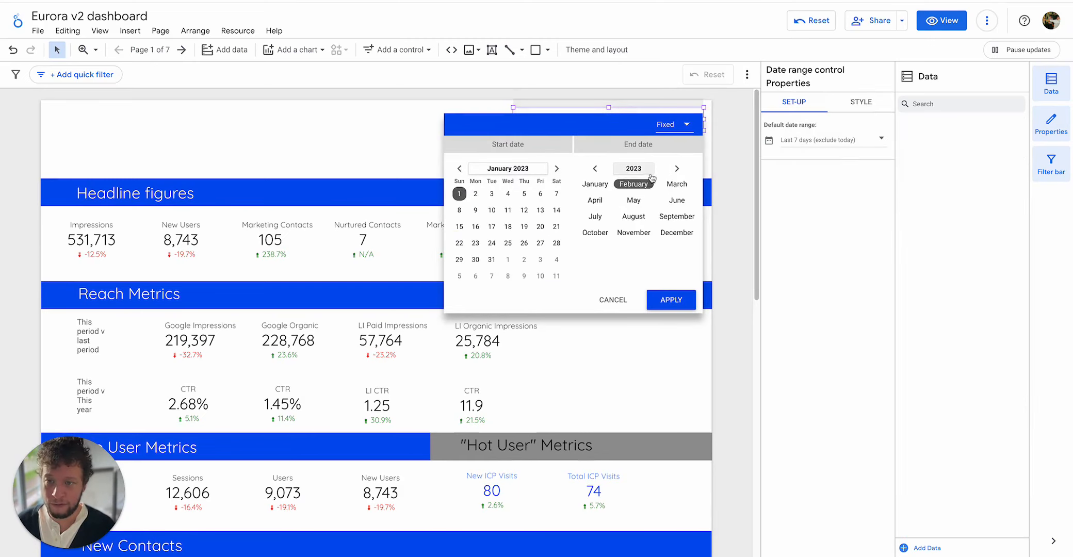
click(682, 238)
click(675, 302)
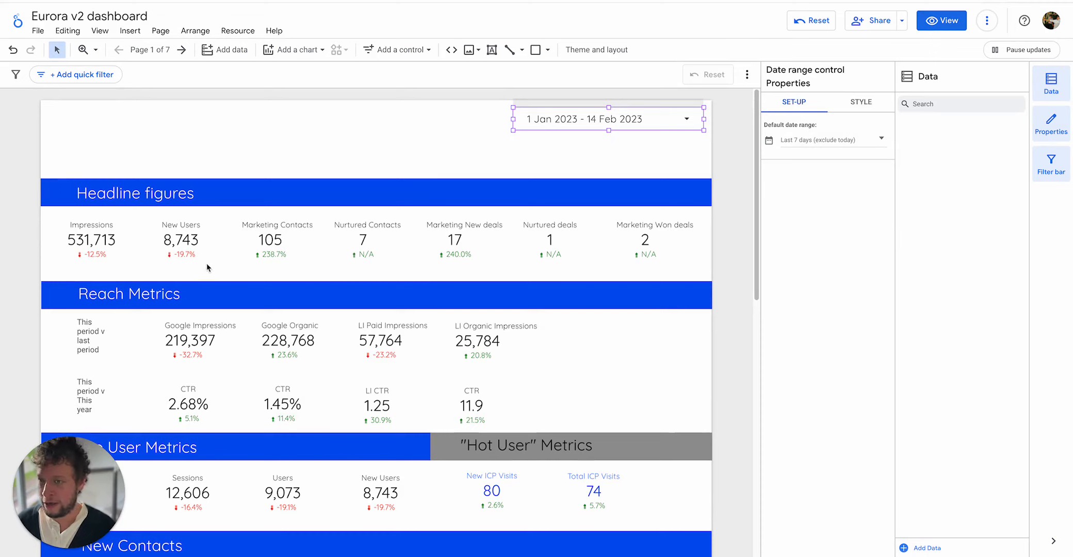
click(605, 124)
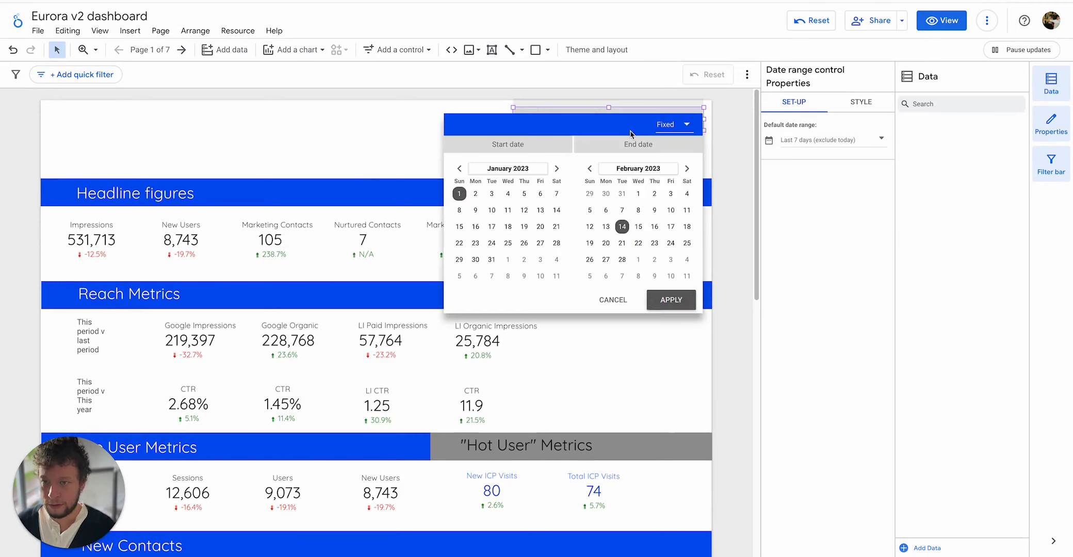
click(638, 168)
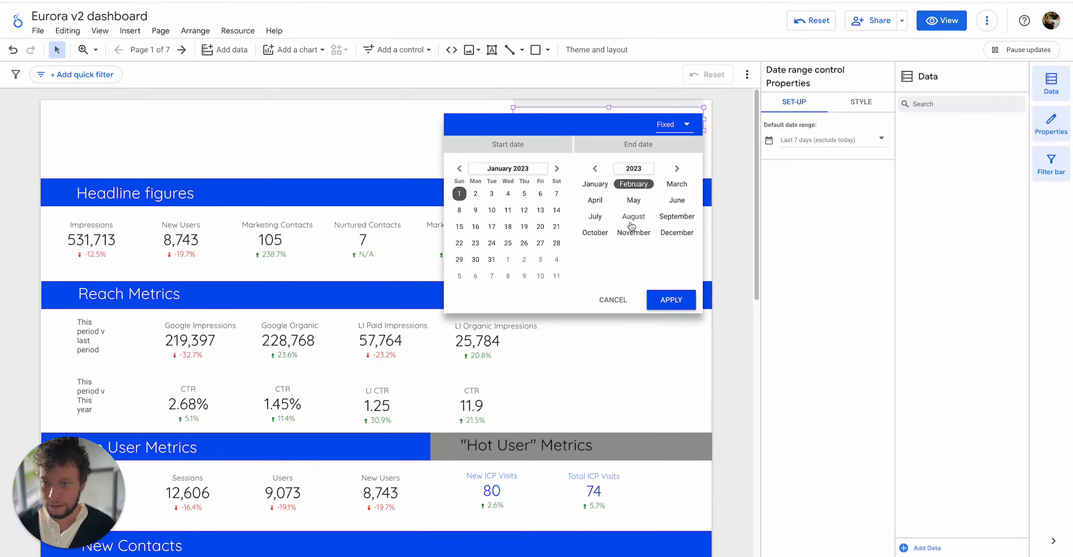
click(679, 236)
click(671, 304)
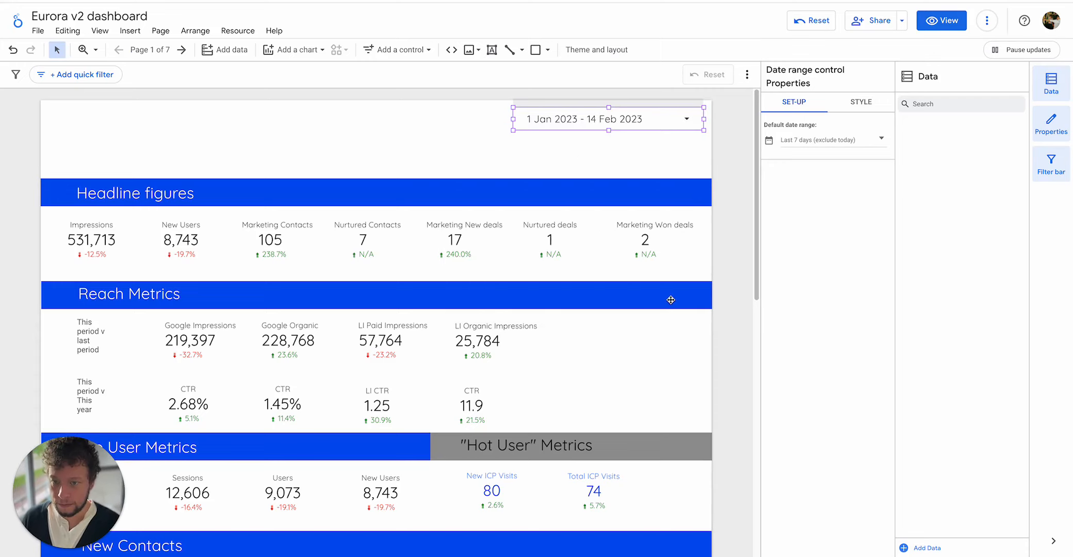
Set the end date of the report's date range to 28 February 2023
click(677, 119)
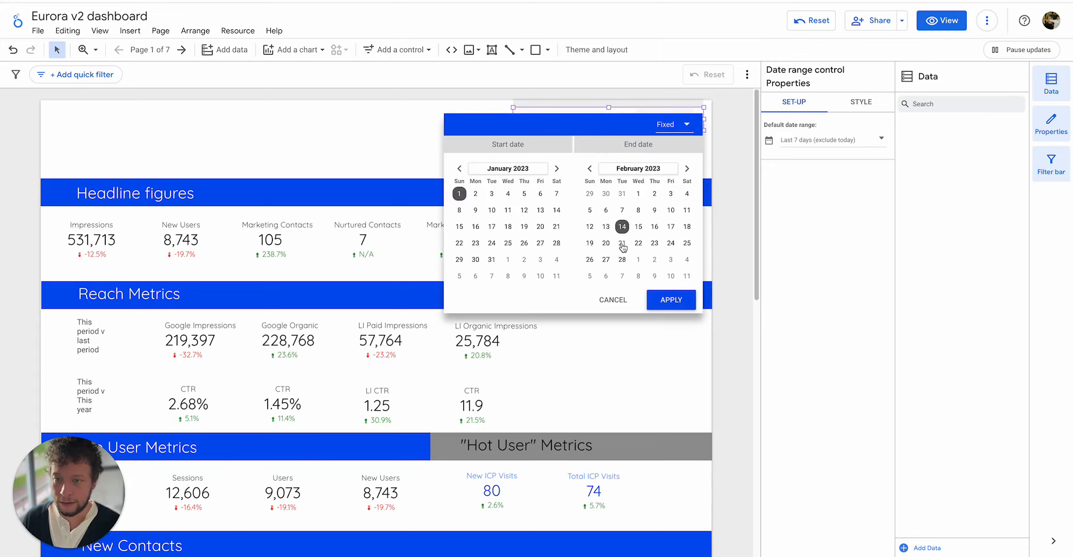
click(622, 260)
click(671, 301)
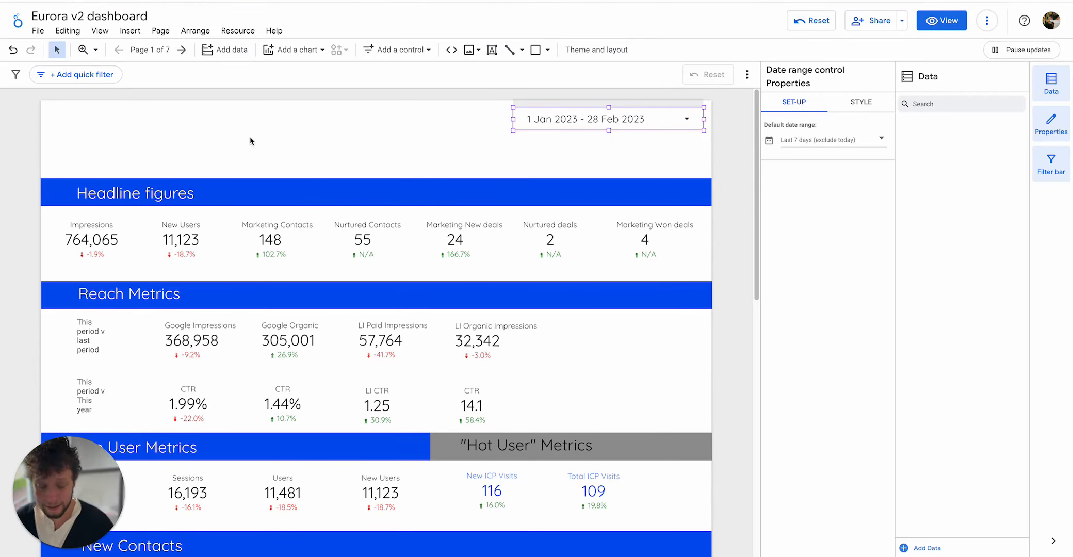
Open the data blend behind the Impressions scorecard and review the join configuration between Table 1 and Table 2
click(85, 240)
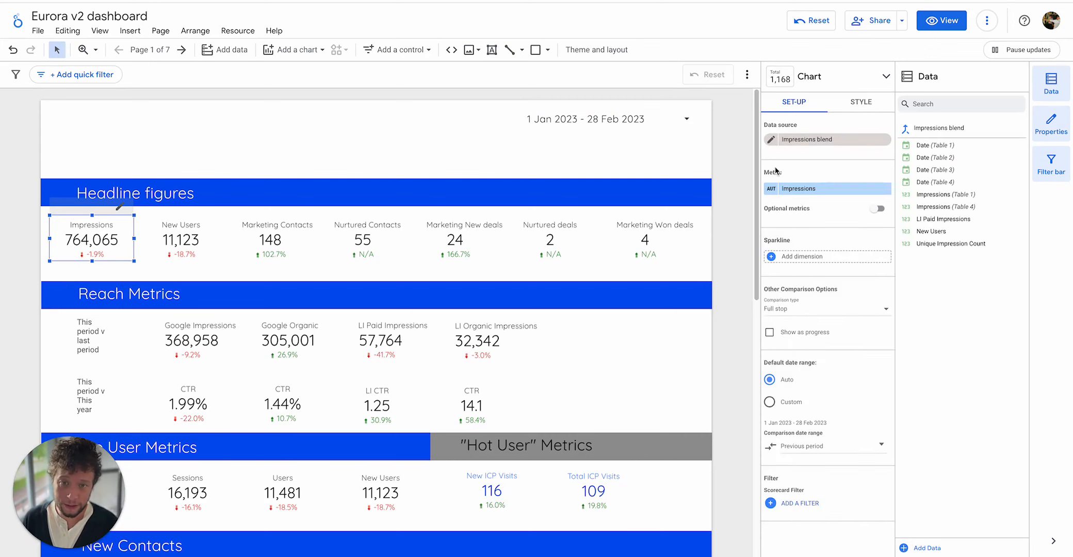
click(771, 140)
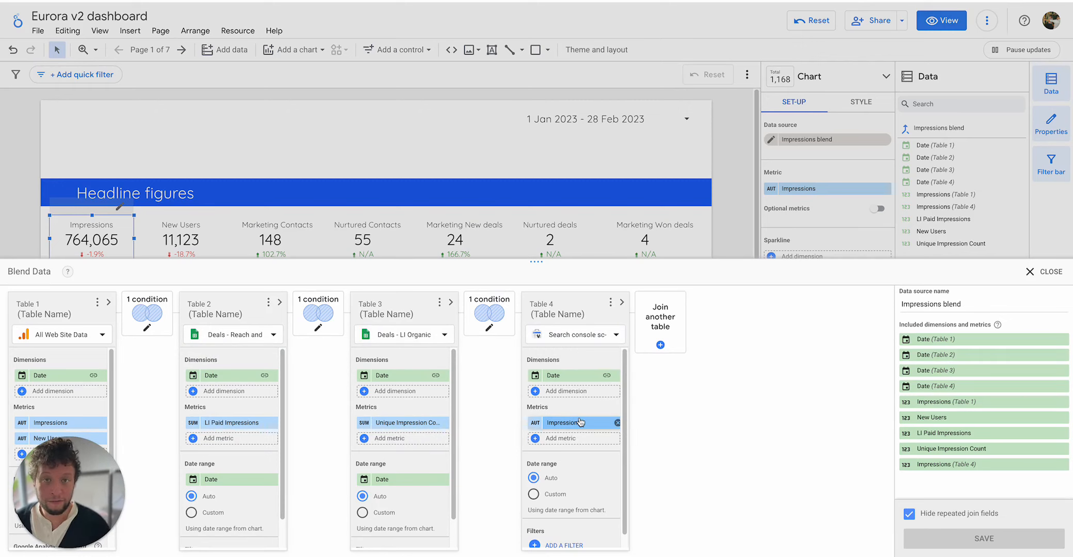
click(135, 320)
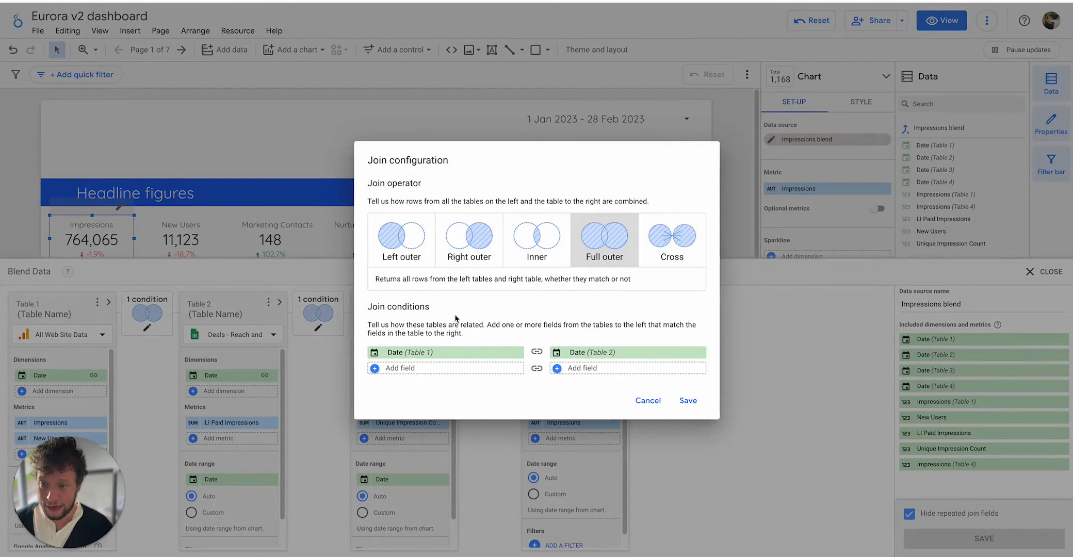
click(767, 299)
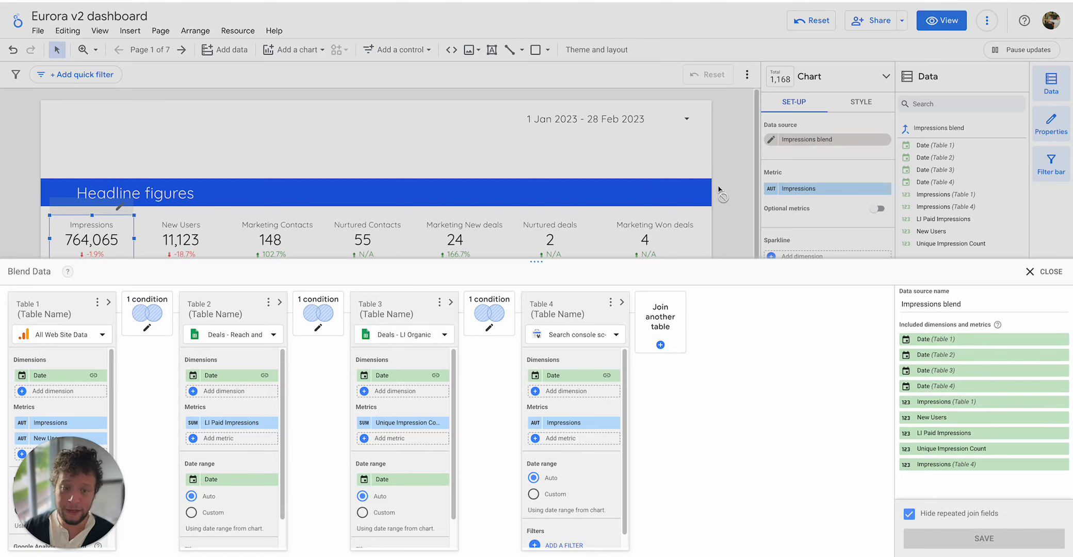
click(1038, 273)
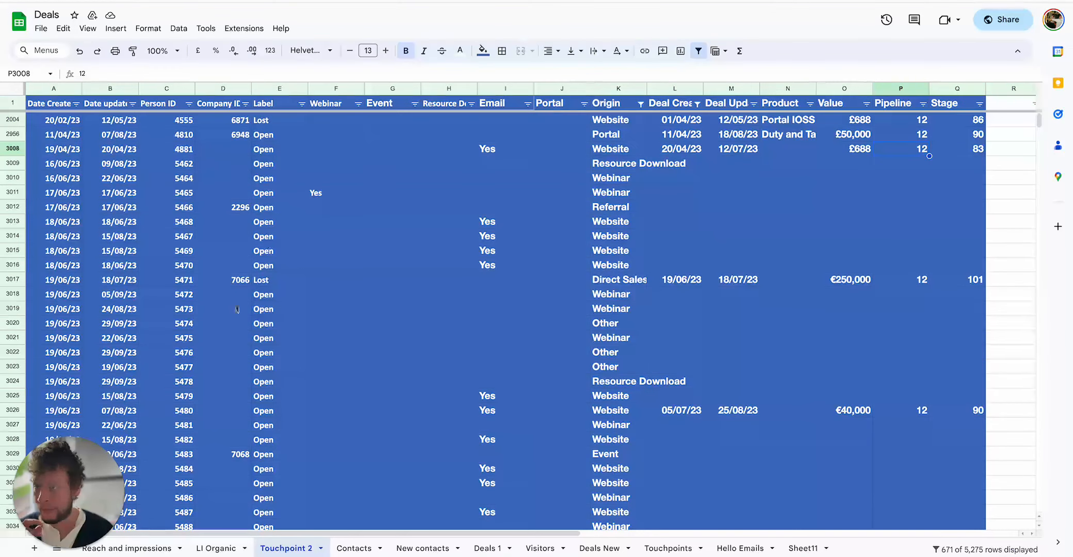
In the Deals spreadsheet in Google Sheets, examine the date, LI paid impressions, clicks and cost columns of the Reach and impressions sheet
click(151, 548)
click(180, 116)
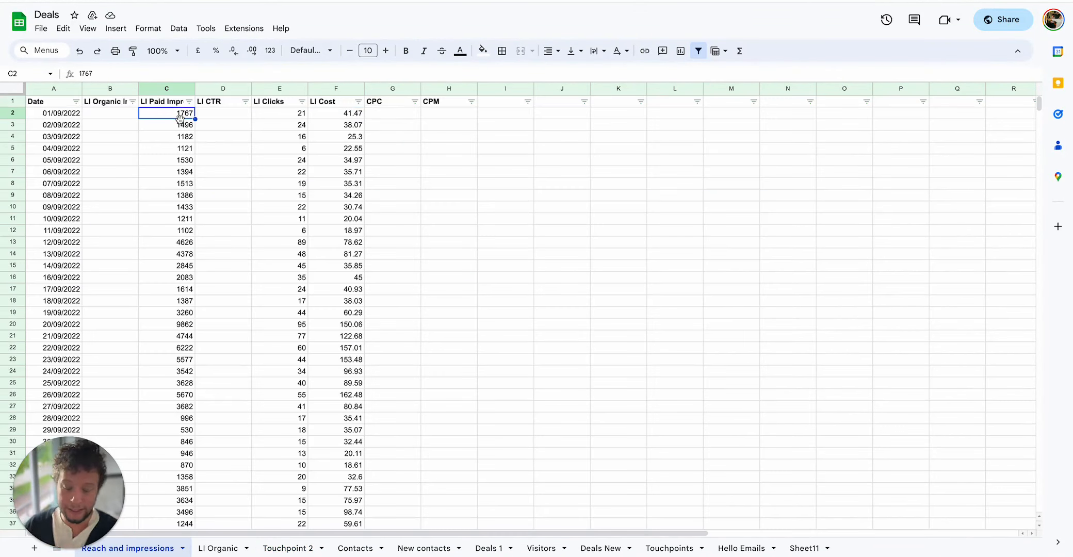
click(75, 119)
click(71, 129)
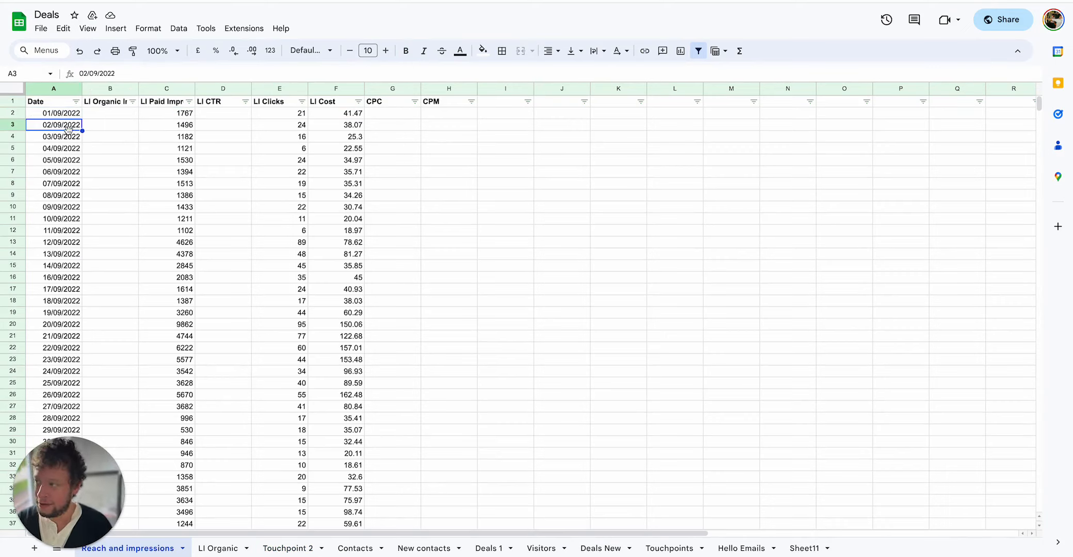
click(69, 138)
click(180, 119)
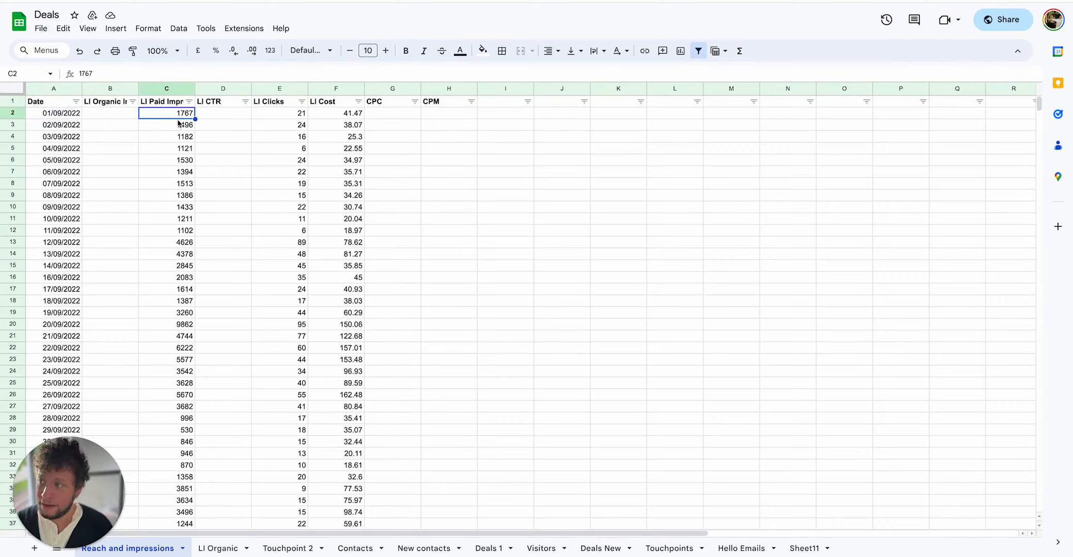
click(183, 129)
click(184, 141)
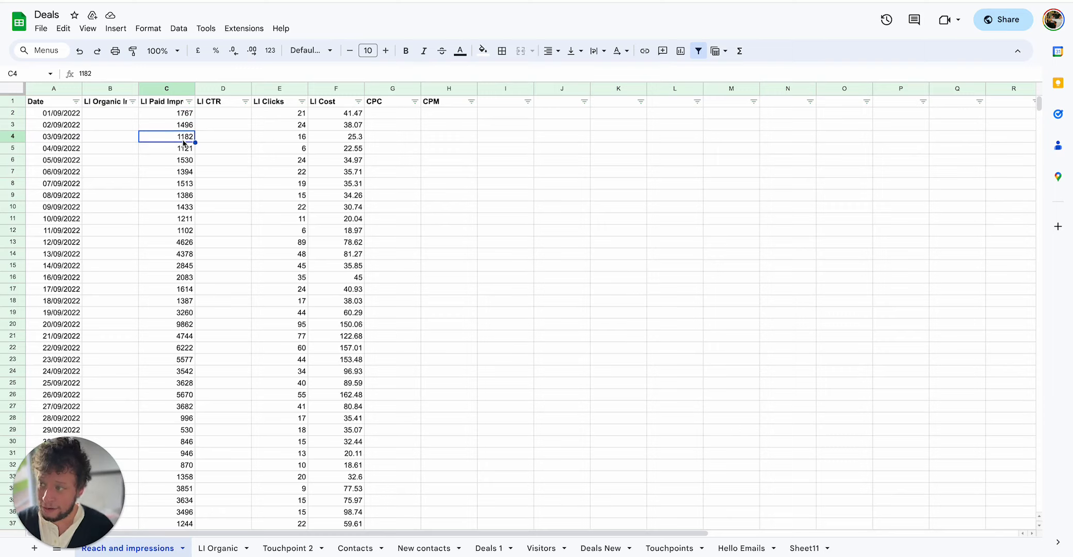
click(306, 115)
click(293, 129)
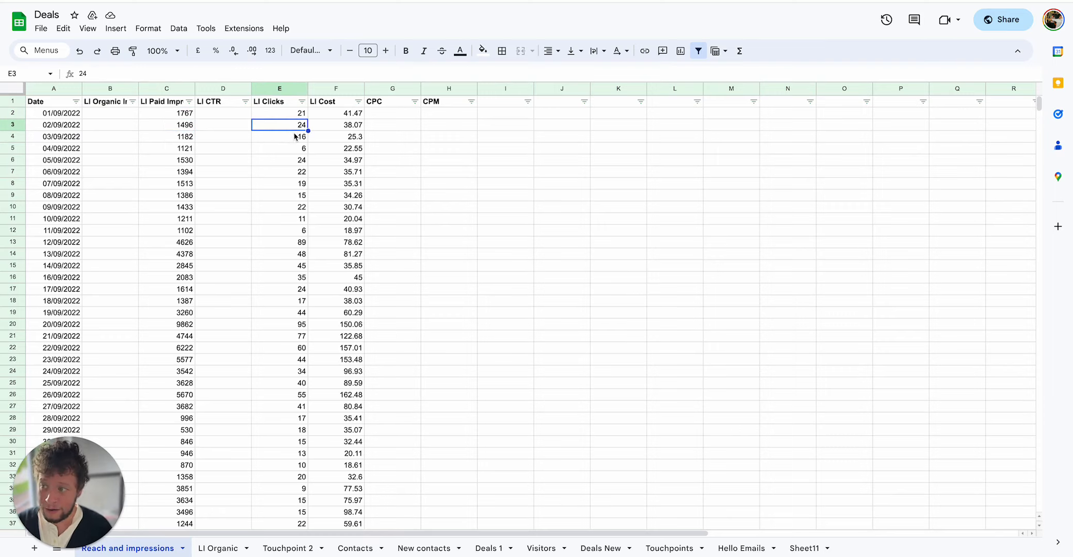
click(294, 137)
click(338, 114)
click(338, 125)
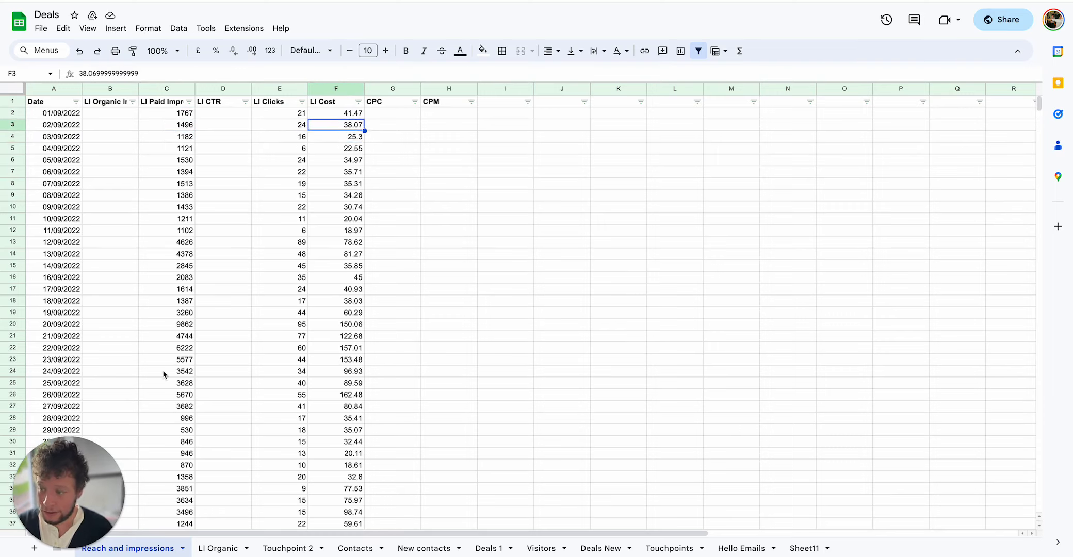
Examine the date, organic and paid followers, unique impressions and click count columns of the LI Organic sheet
click(218, 547)
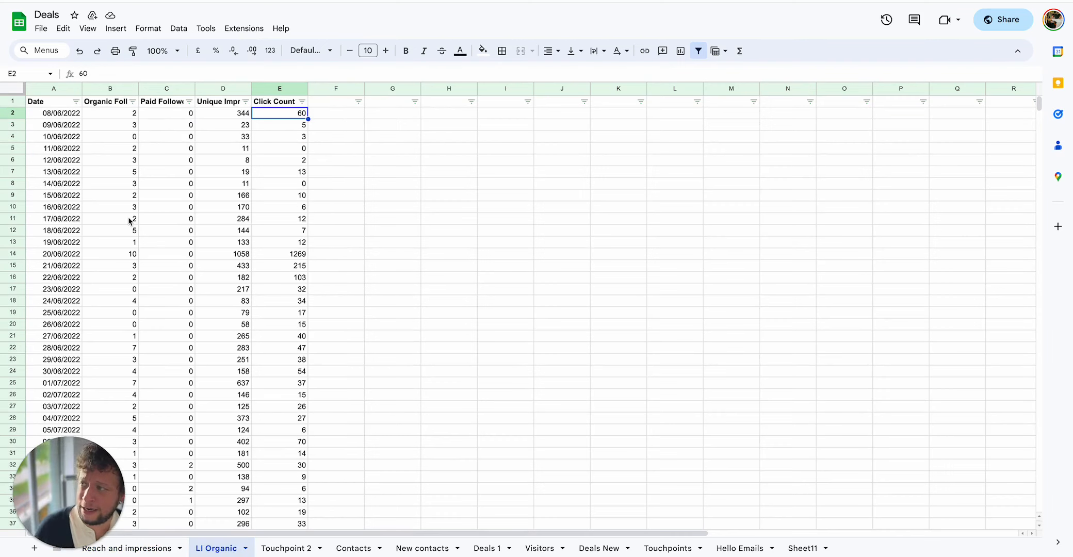
click(62, 126)
click(122, 128)
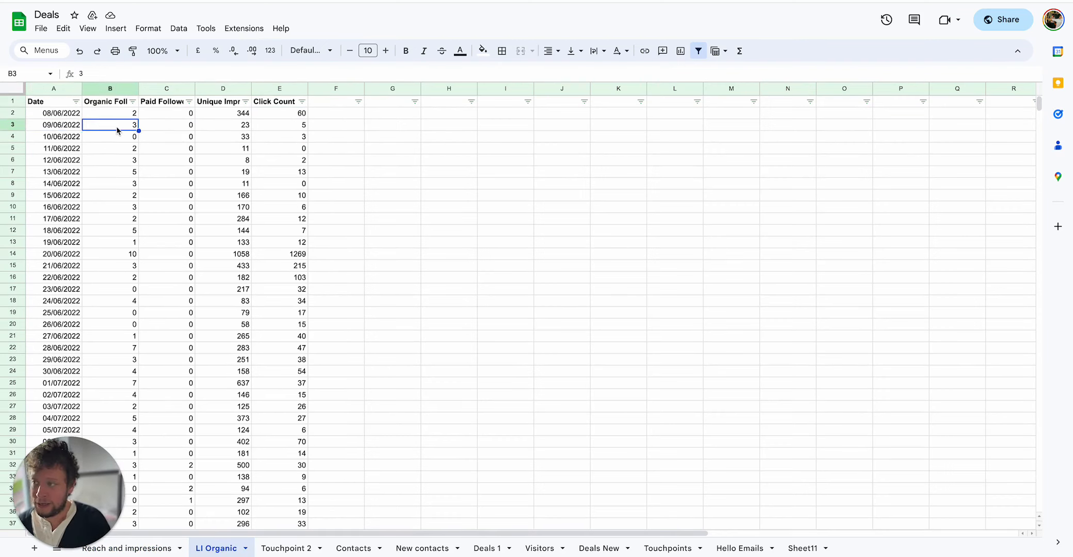
click(177, 129)
click(221, 125)
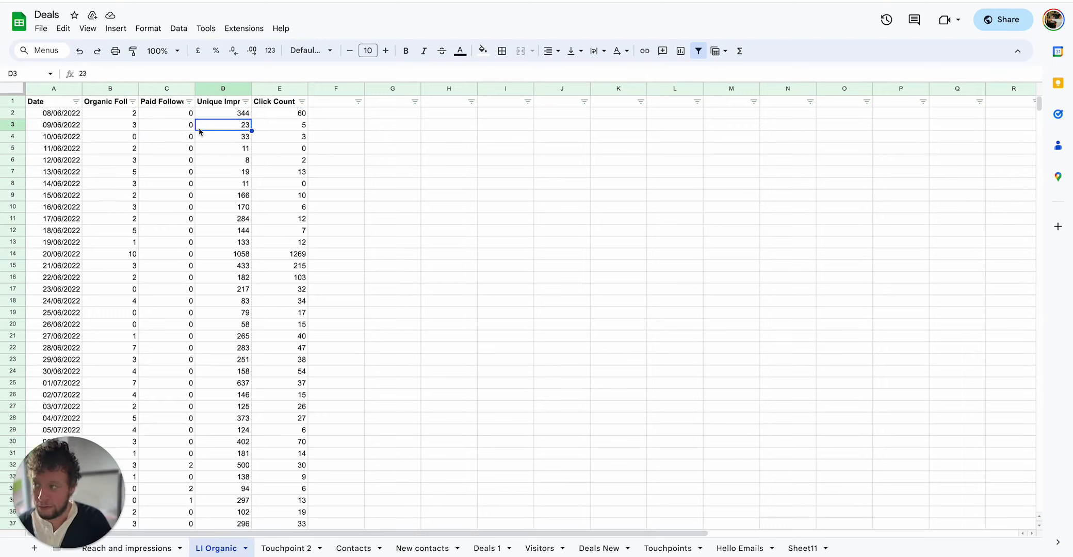
click(246, 257)
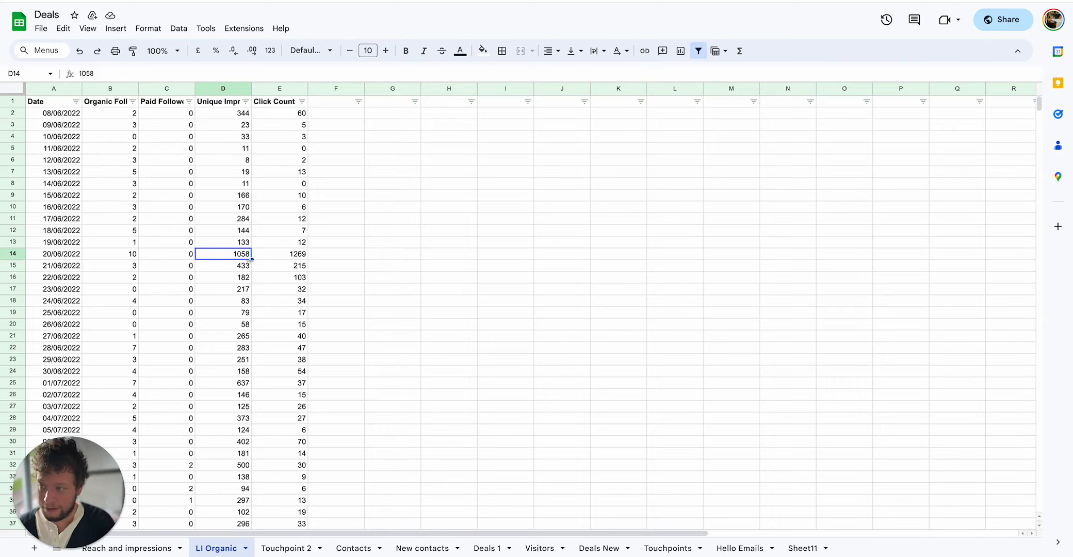
click(248, 163)
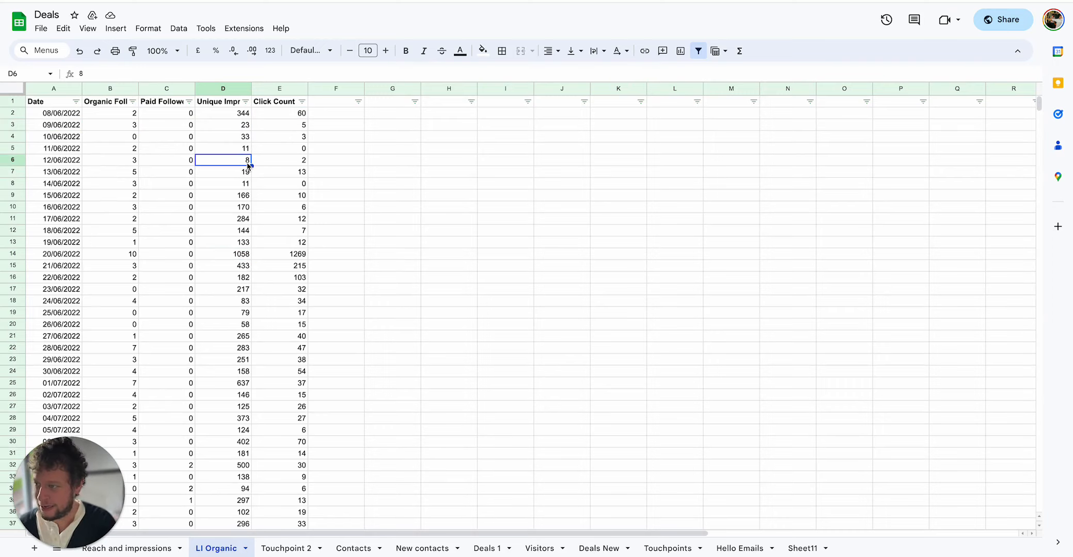
click(304, 264)
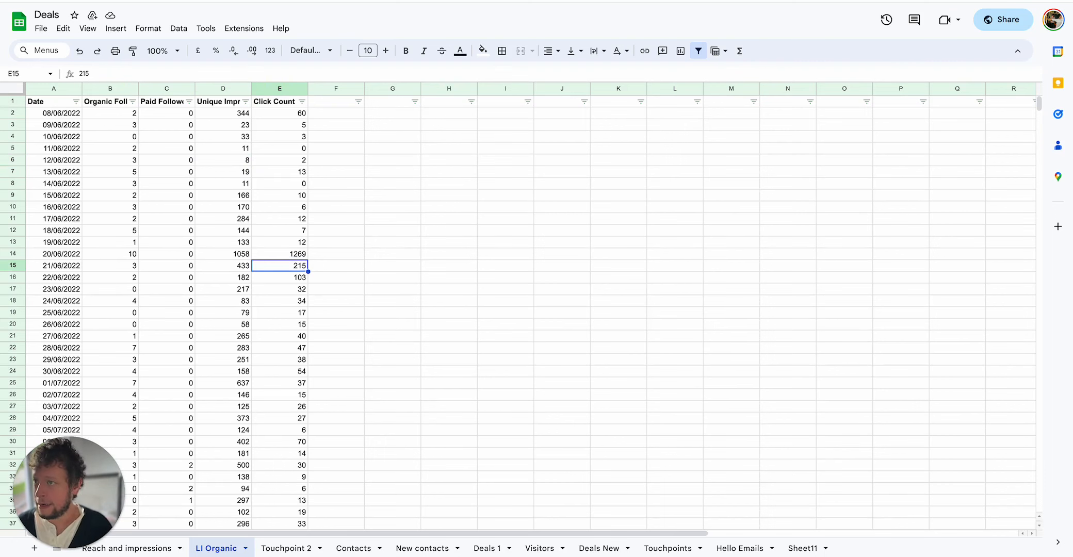
Return to the Looker Studio dashboard and look through the metrics available for Table 2 in the Impressions blend
key(ctrl+Tab)
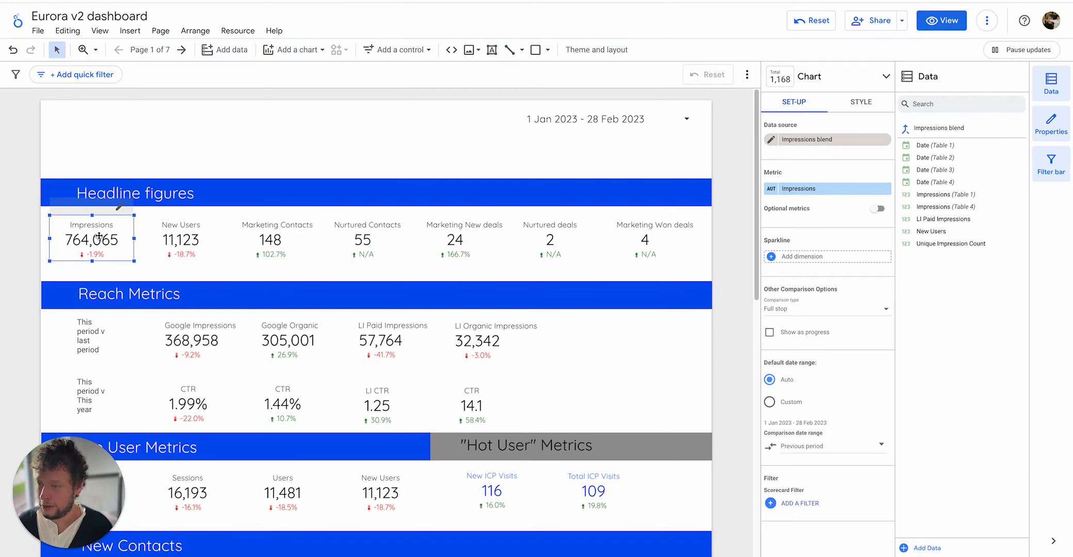
click(771, 139)
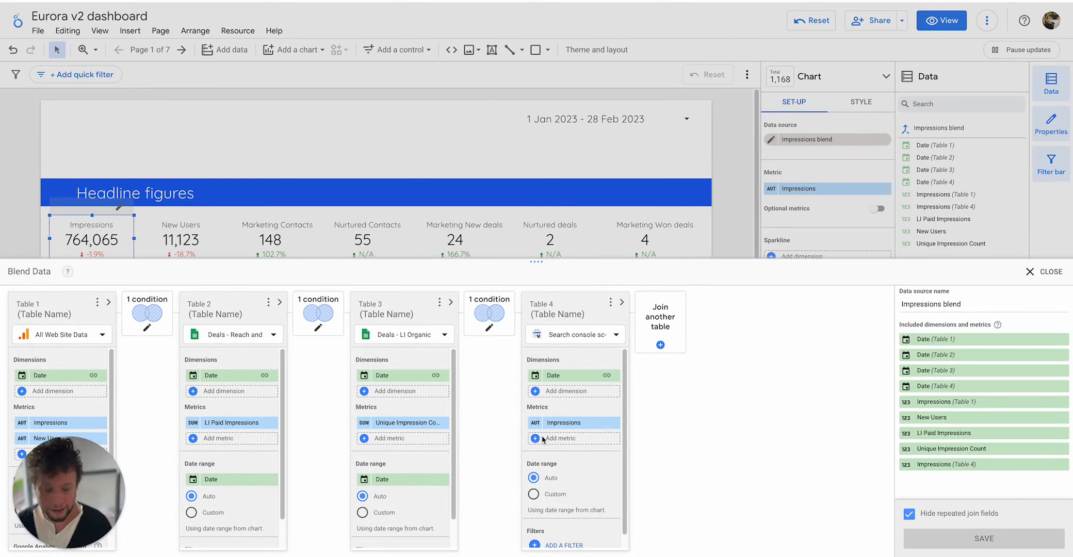
click(195, 438)
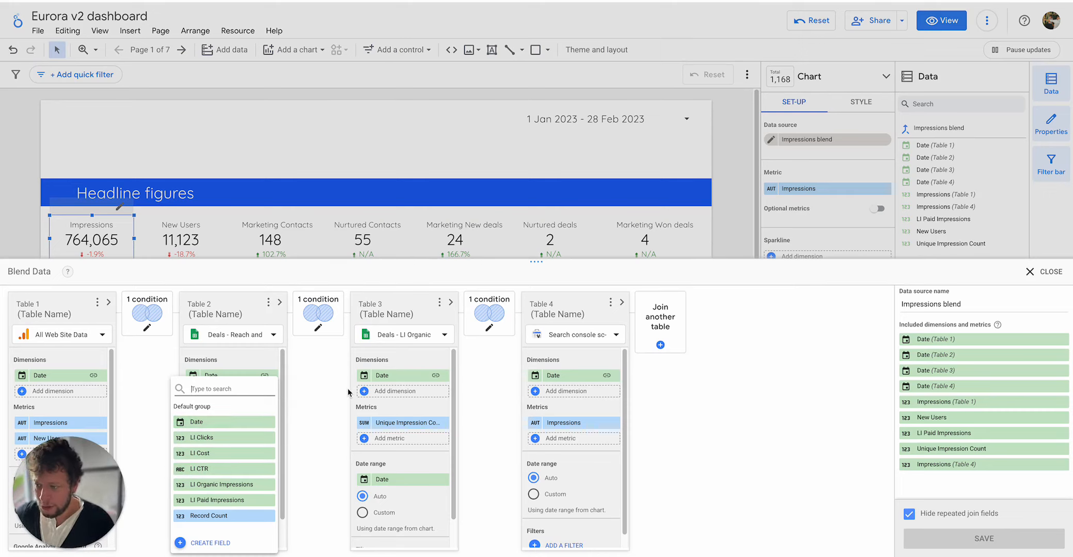
click(222, 500)
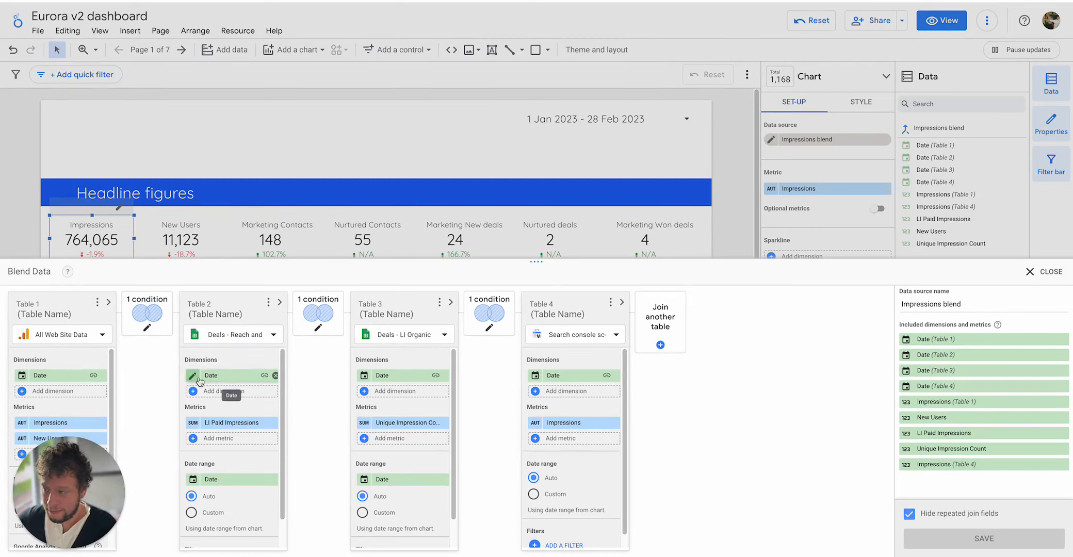
Inspect the aggregation settings of Table 2's LI Paid Impressions metric and close the blend without changes
click(199, 427)
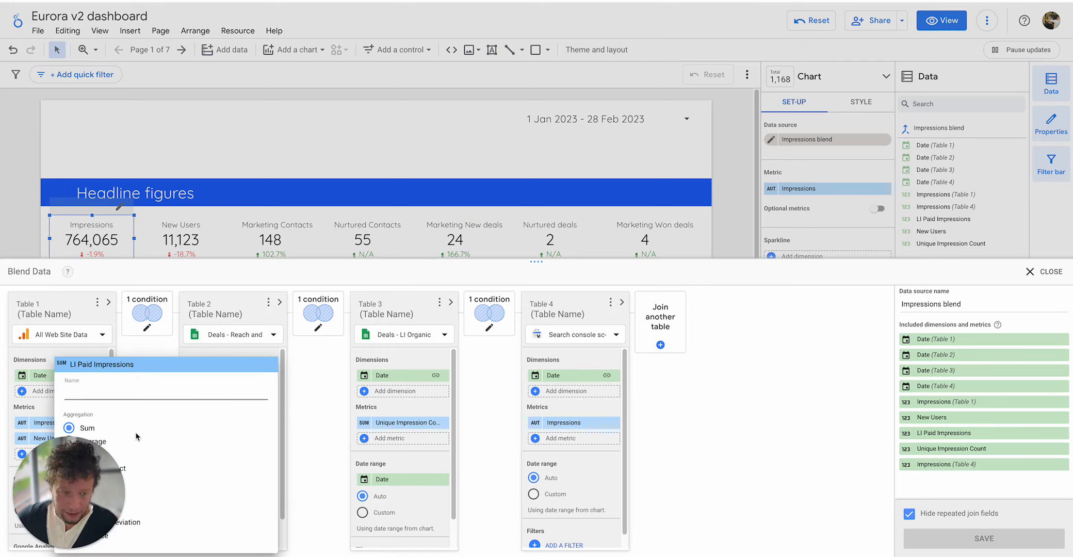
mouse_move(85, 457)
mouse_down()
mouse_move(85, 331)
mouse_move(75, 454)
mouse_up()
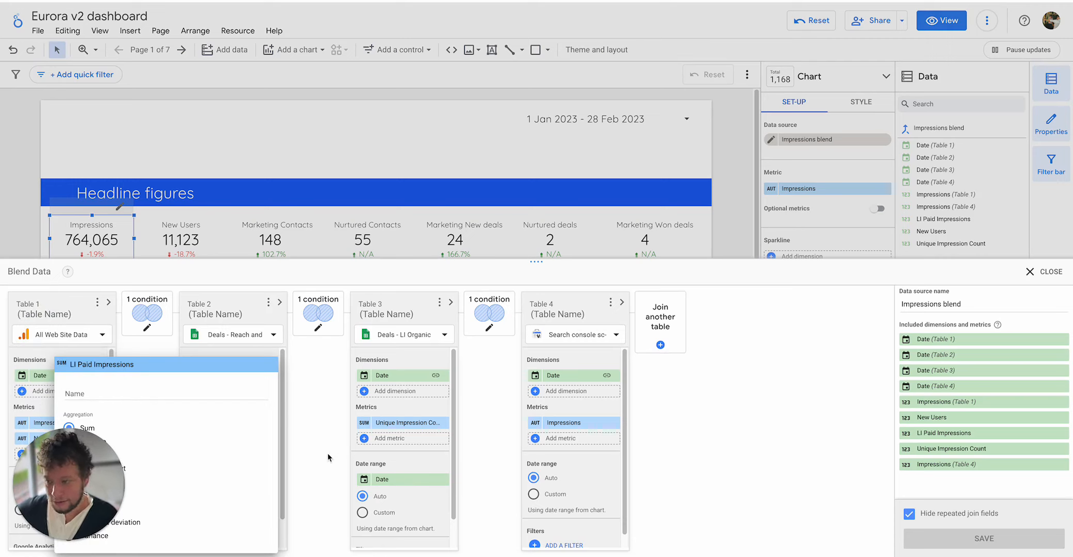
click(296, 365)
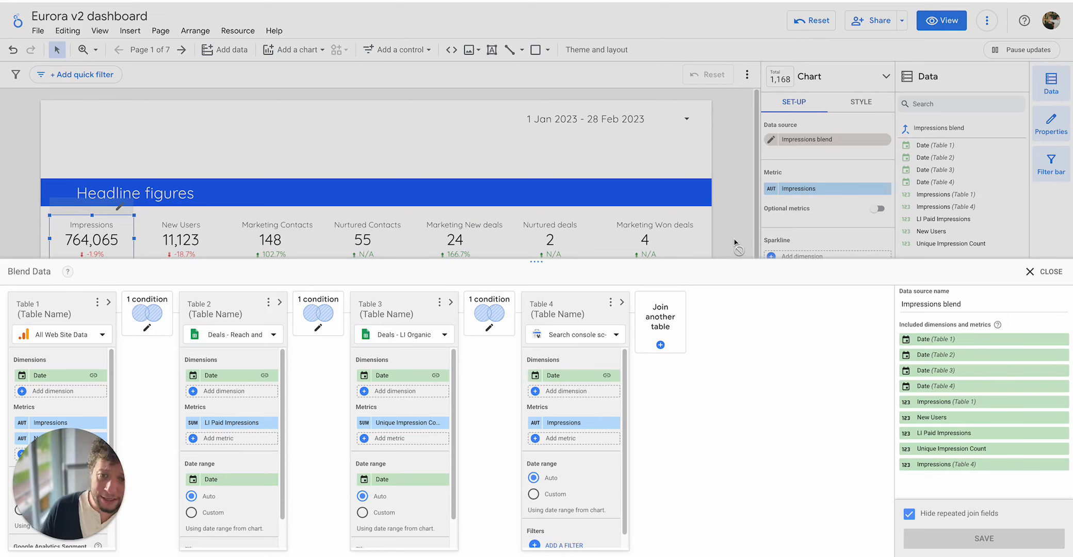
click(1042, 271)
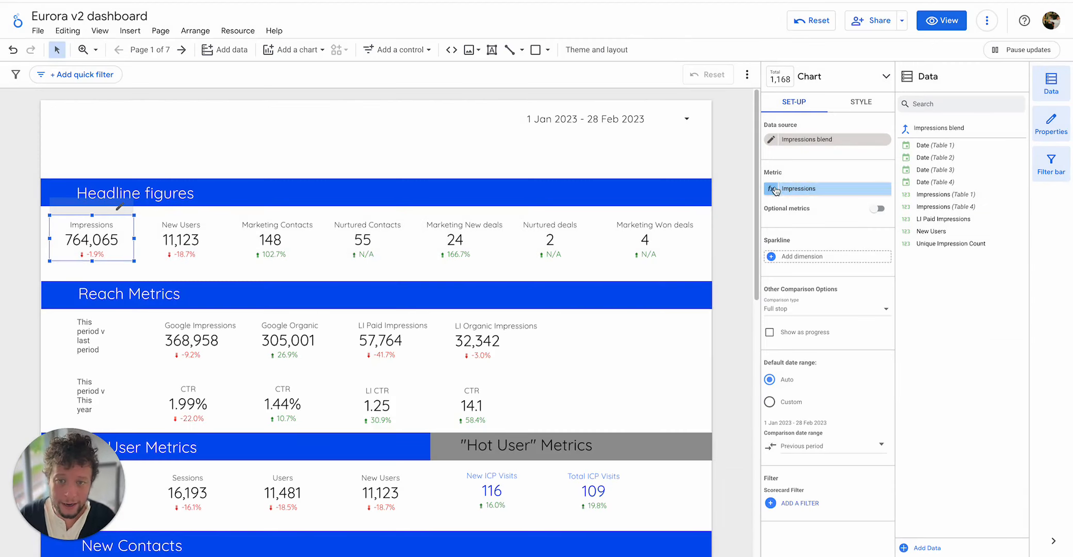
Inspect the full formula behind the headline Impressions metric and close its settings without changes
click(787, 185)
drag(831, 398, 716, 402)
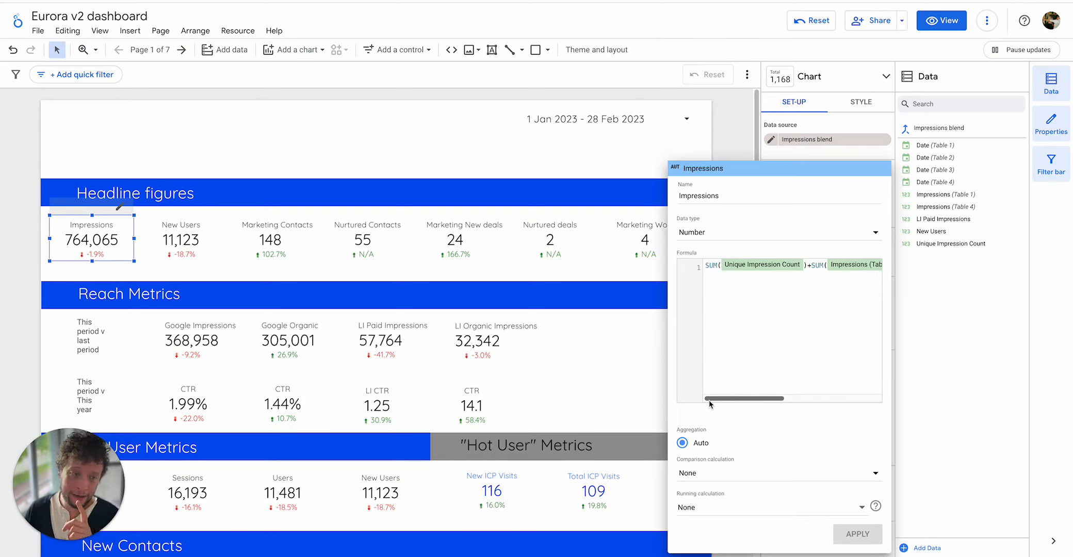
click(202, 331)
Compare the data sources of the Google Impressions, Google Organic, LI Paid Impressions and LI Organic Impressions scorecards, ending on the headline Impressions scorecard
click(201, 331)
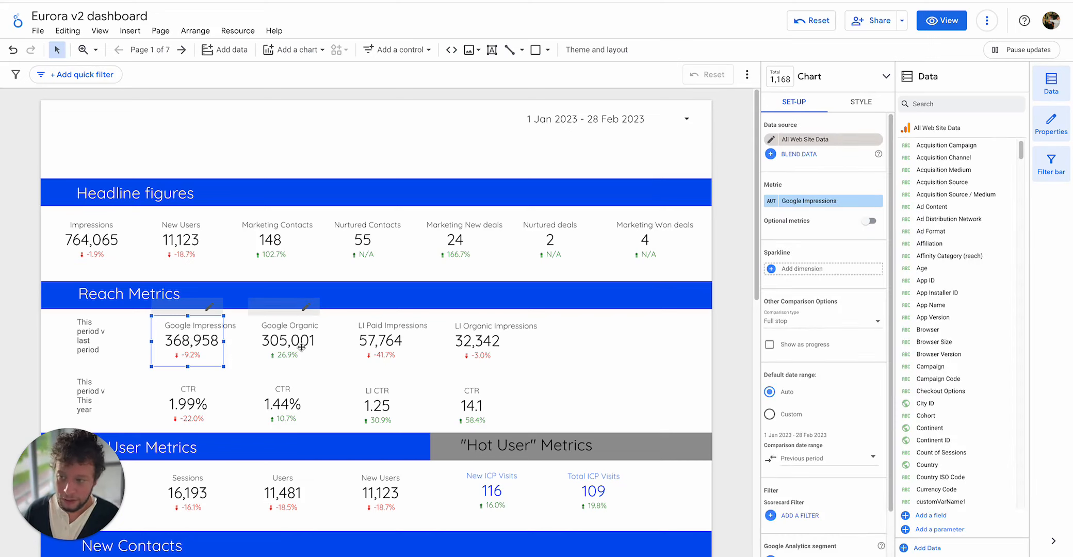
click(302, 343)
click(381, 341)
click(477, 342)
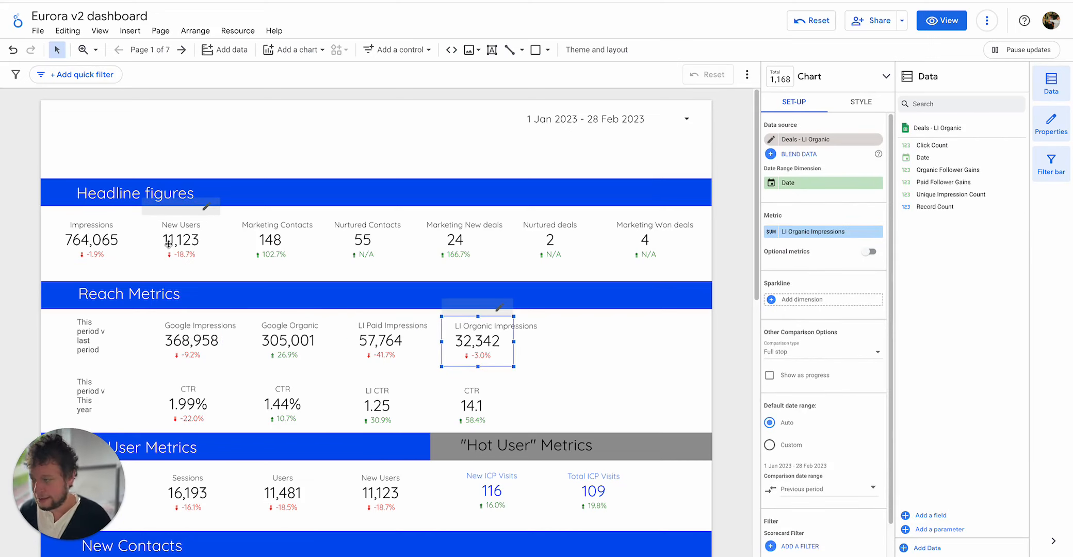
click(75, 232)
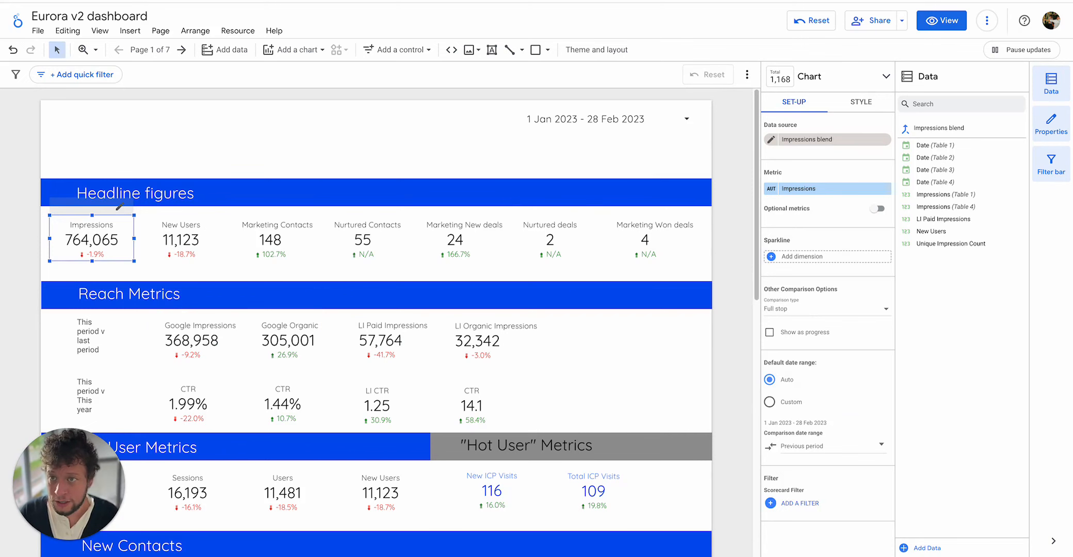
Switch to the Deals spreadsheet in Google Sheets and look at the Date column of the LI Organic sheet
click(464, 1)
click(44, 106)
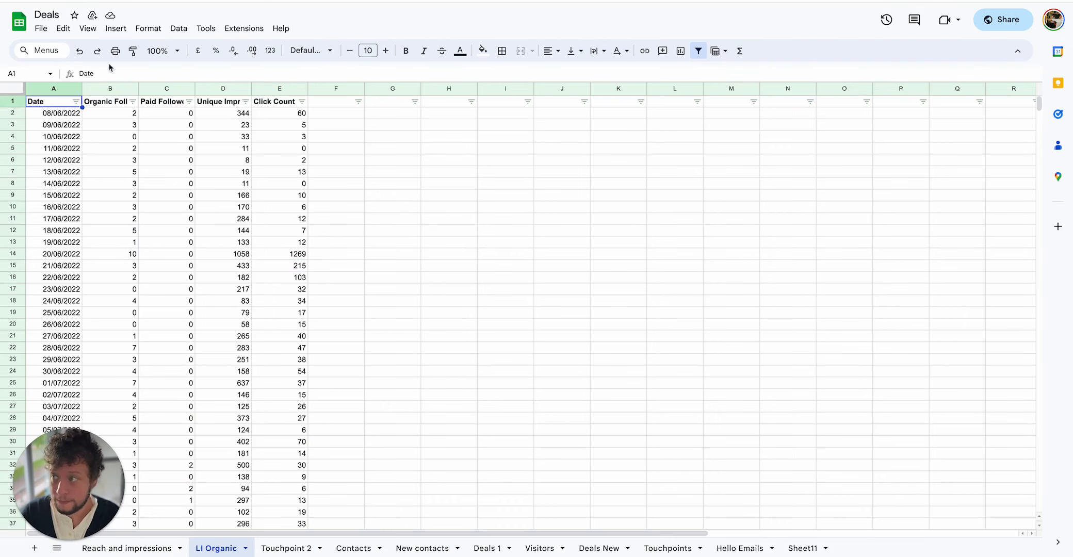
click(72, 126)
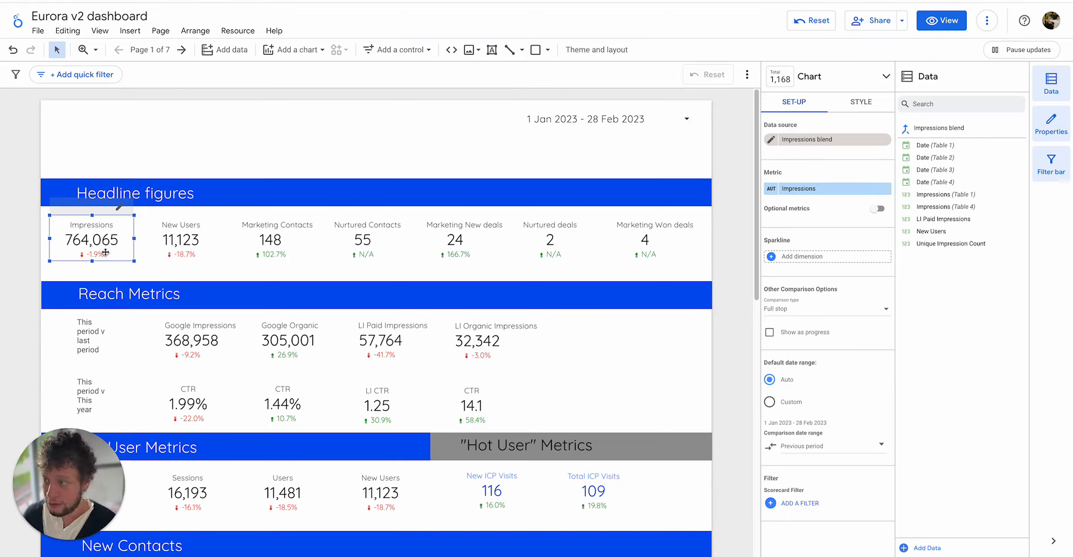
Back in the Looker Studio dashboard, review the data source and metric of each headline scorecard from New Users to Marketing Won deals
click(171, 239)
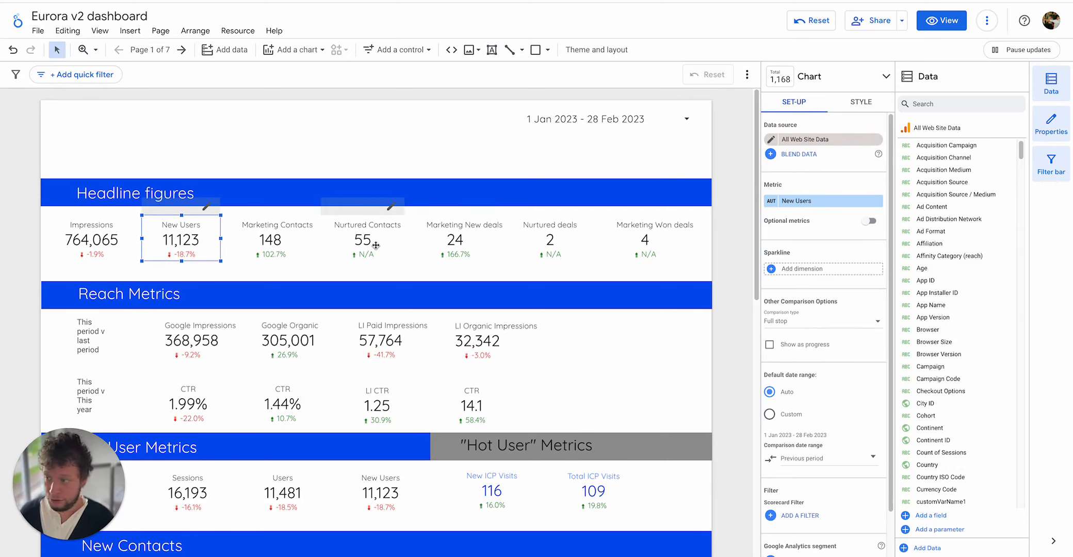
click(297, 251)
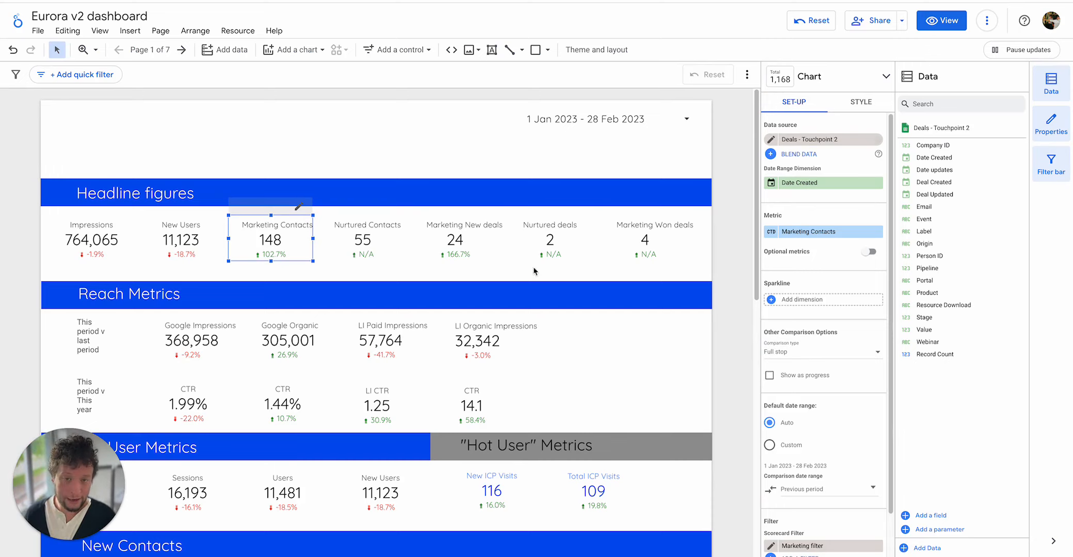
click(360, 249)
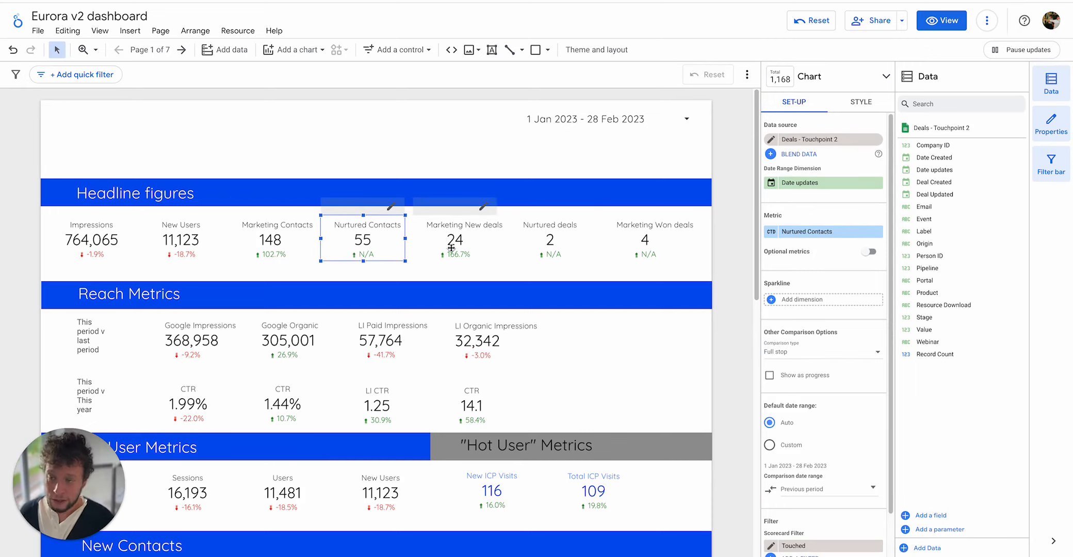
click(452, 247)
click(551, 240)
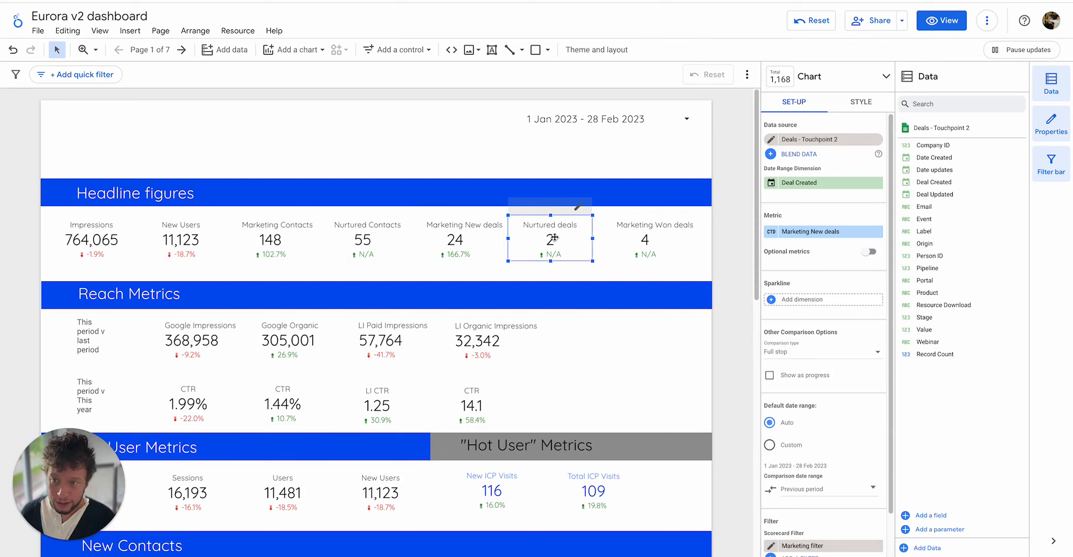
click(653, 239)
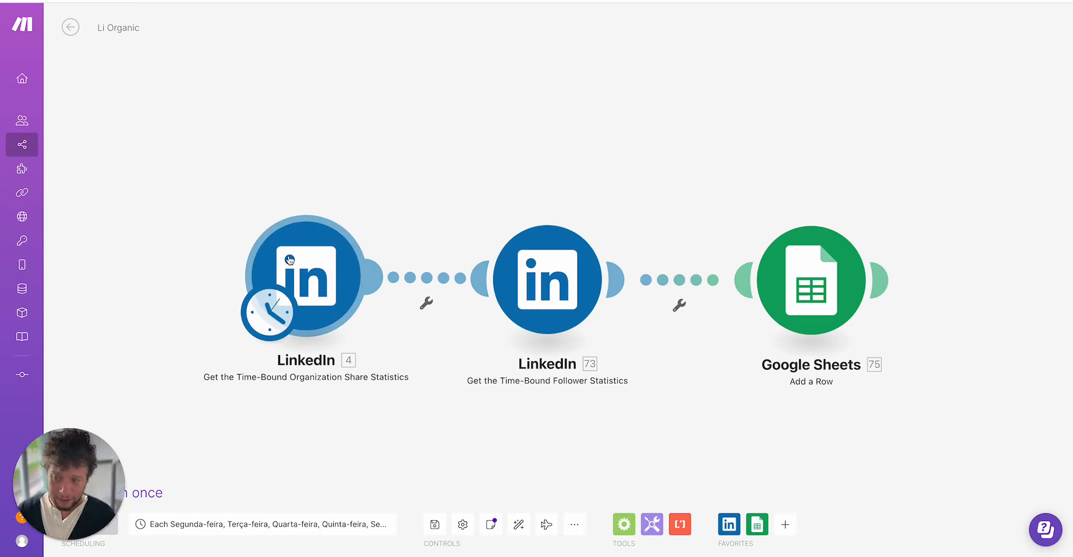
In Make's Li Organic scenario, review the target spreadsheet, sheet name and column mappings of the Google Sheets Add a Row module
click(811, 289)
scroll(588, 333, down, 3)
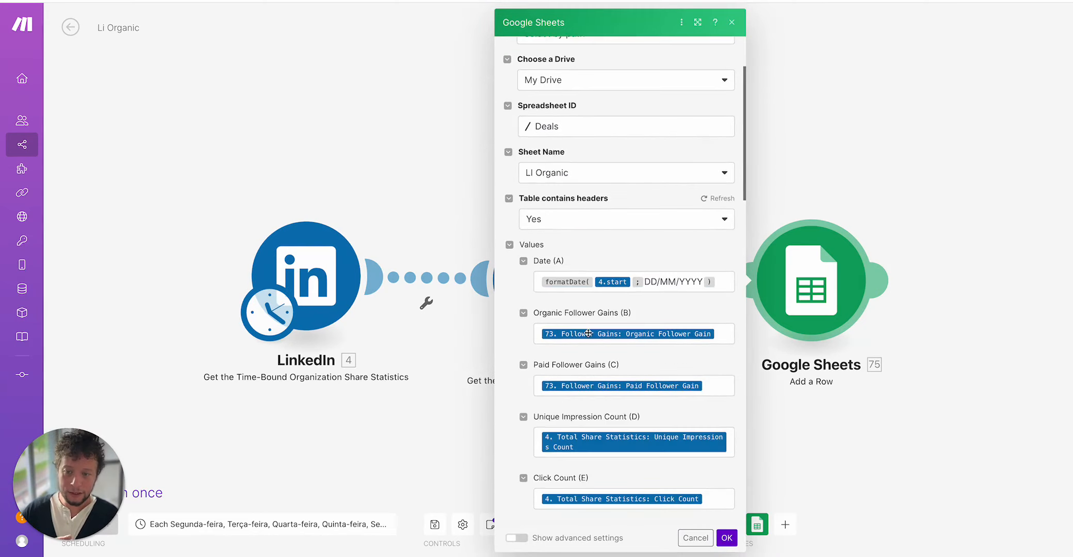
scroll(588, 334, down, 2)
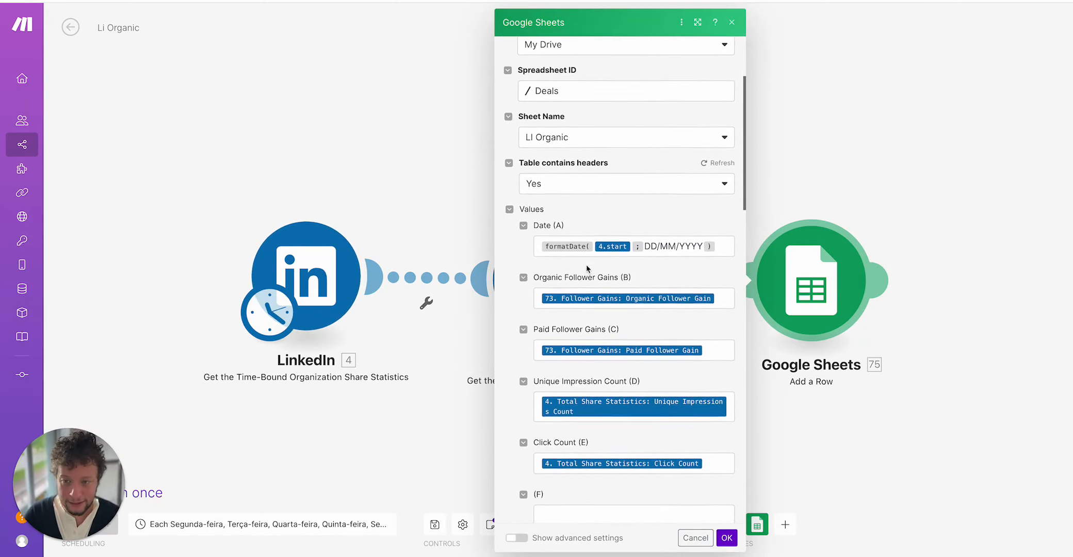
scroll(587, 269, down, 2)
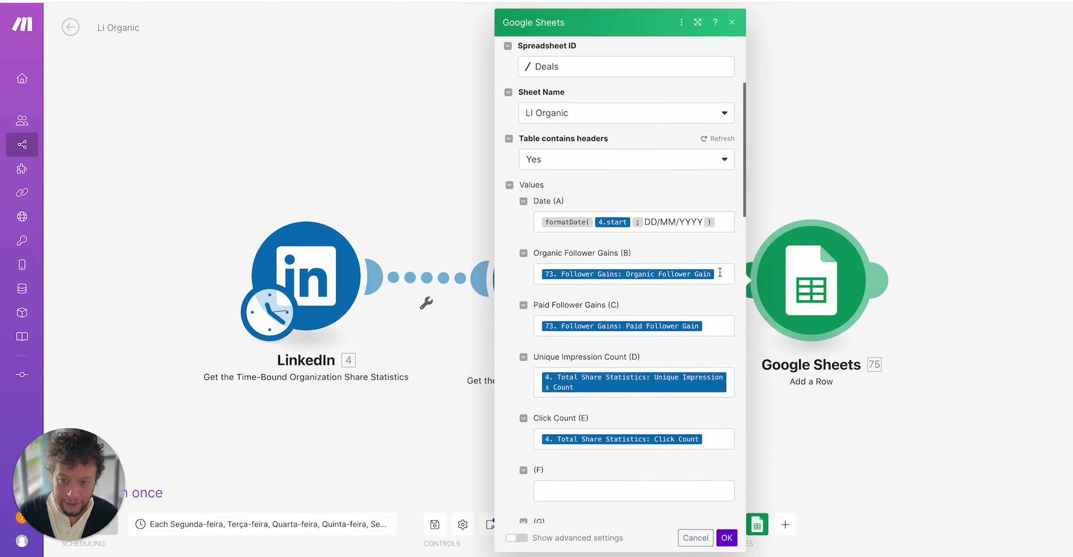
Check the LinkedIn items available for the organic follower, paid follower and unique impression columns, then close the module without changes
click(710, 327)
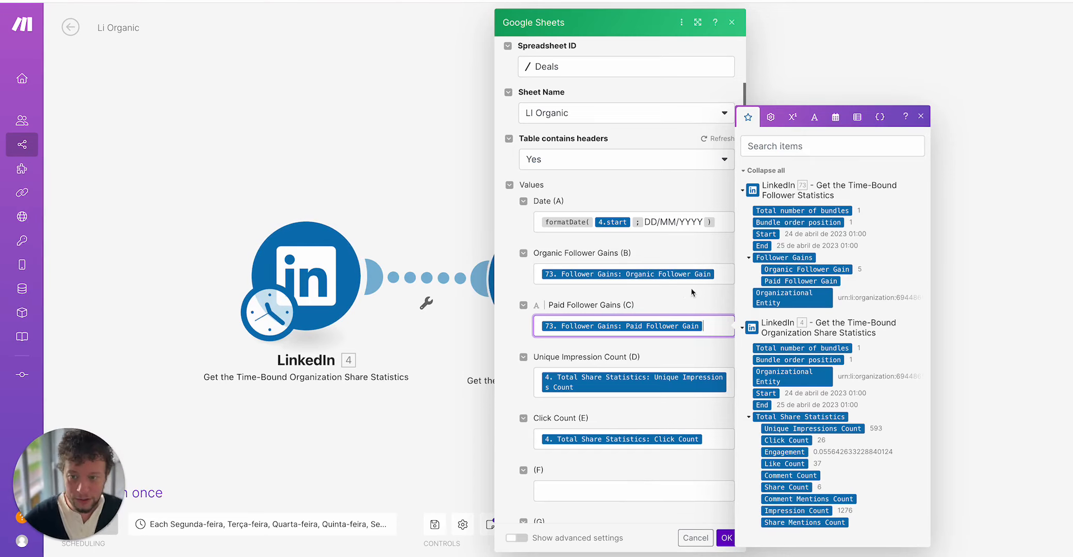
click(729, 270)
click(730, 333)
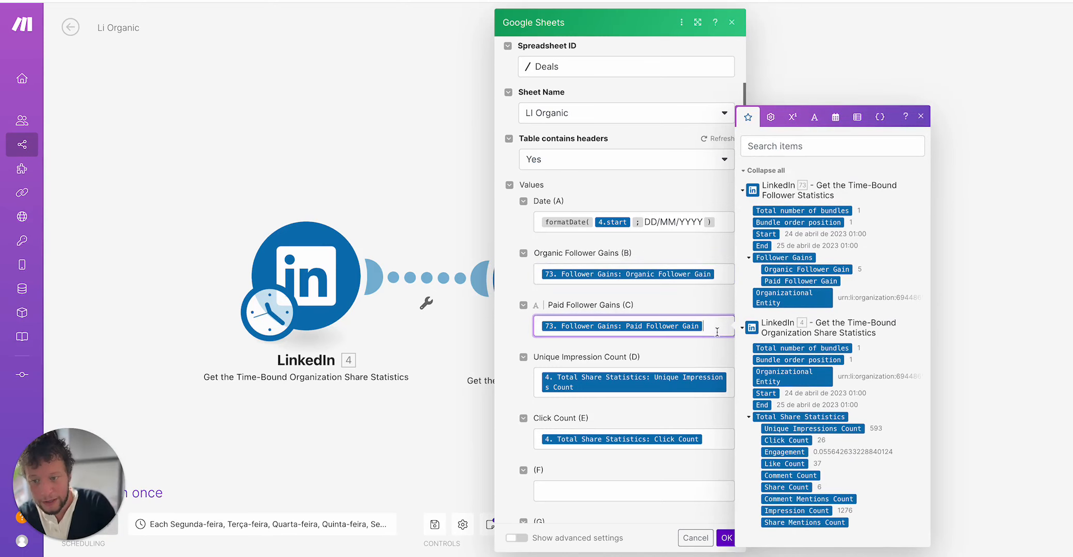
click(726, 389)
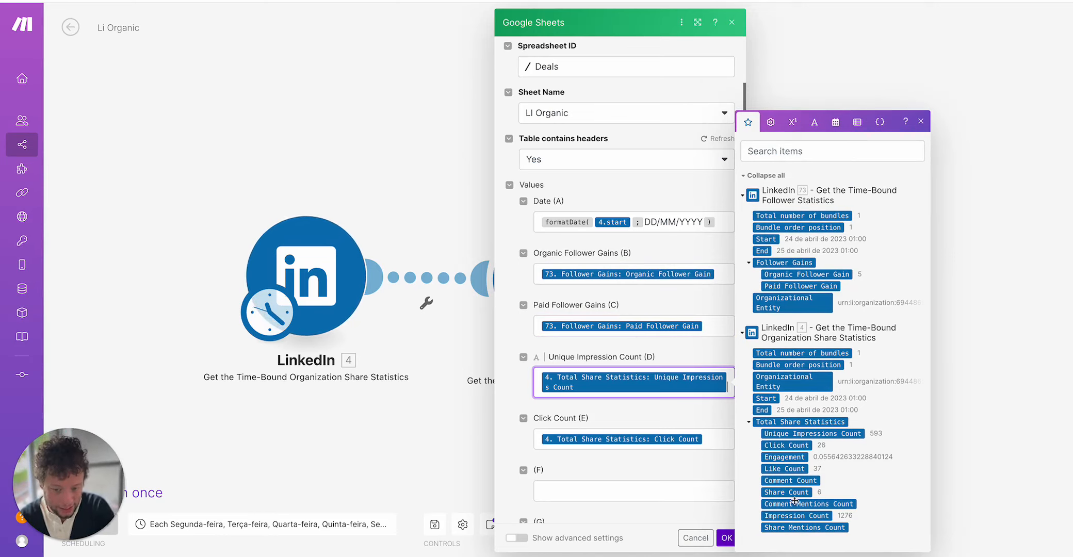
click(413, 442)
In the LI Paid scenario, examine the Google Sheets module's LI Paid Impressions mapping and expand Pivot Values in the LinkedIn Ads Reports items
mouse_move(3, 193)
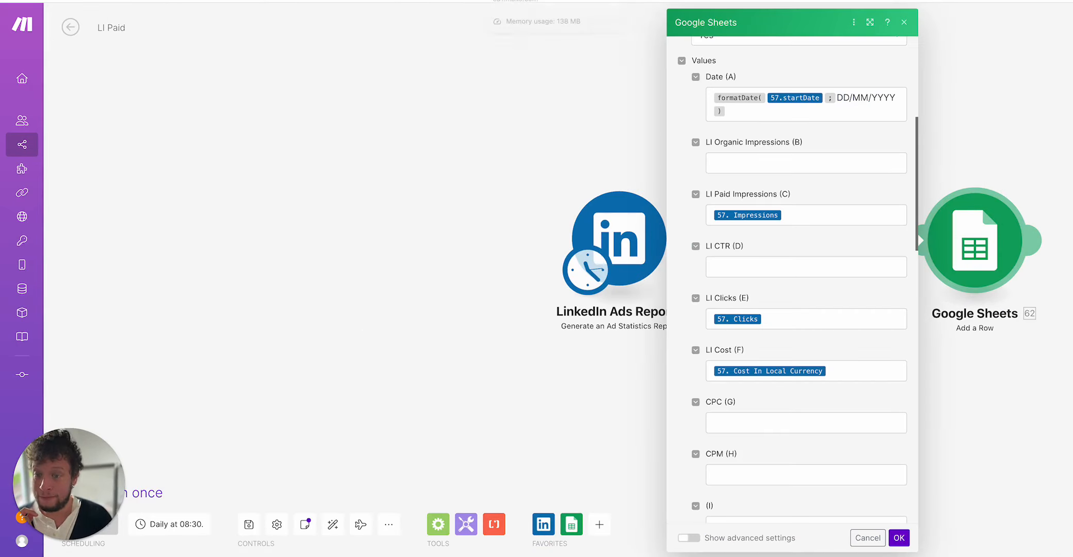
click(486, 177)
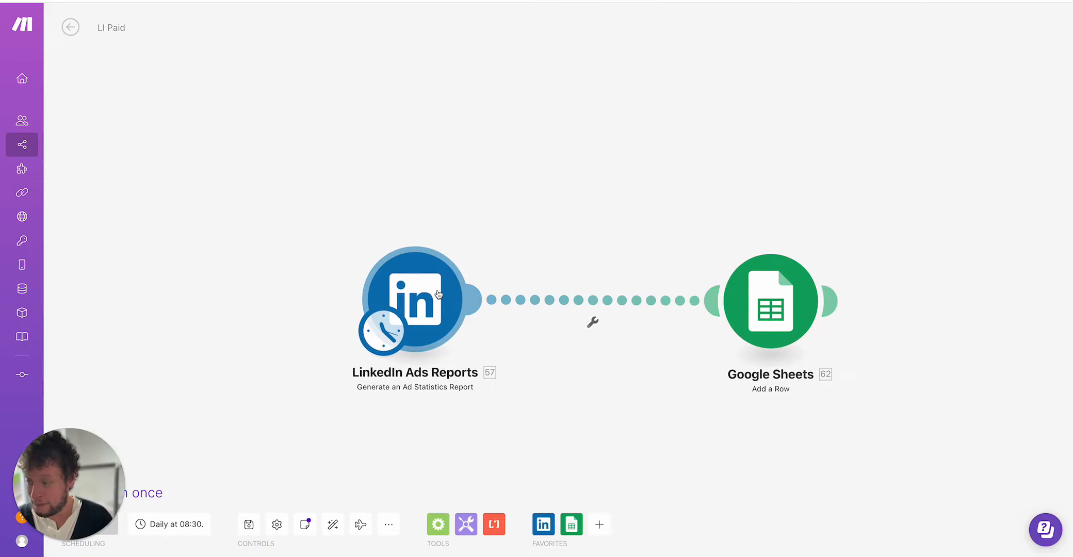
click(773, 309)
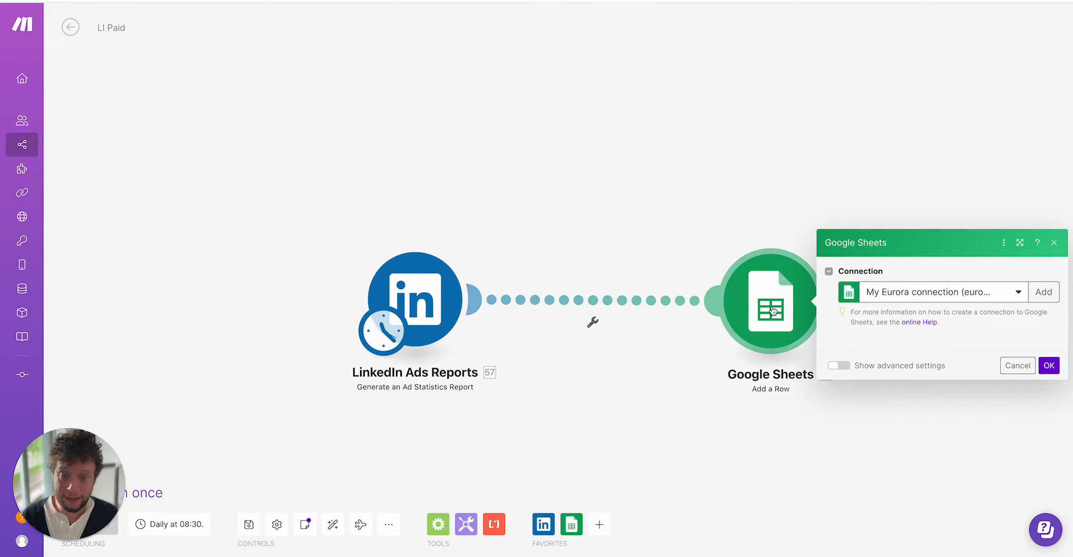
scroll(1035, 342, down, 4)
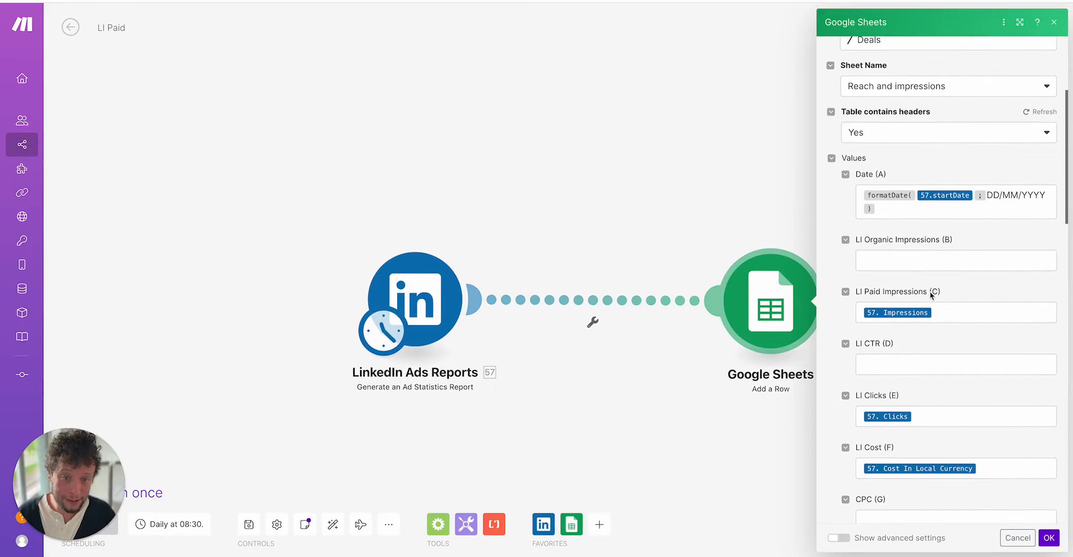
click(949, 313)
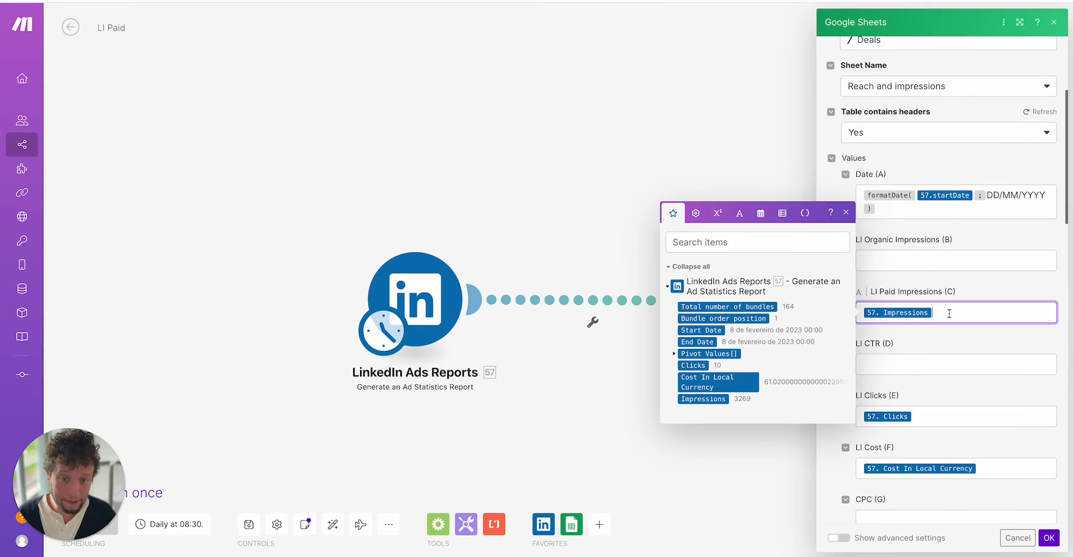
click(674, 354)
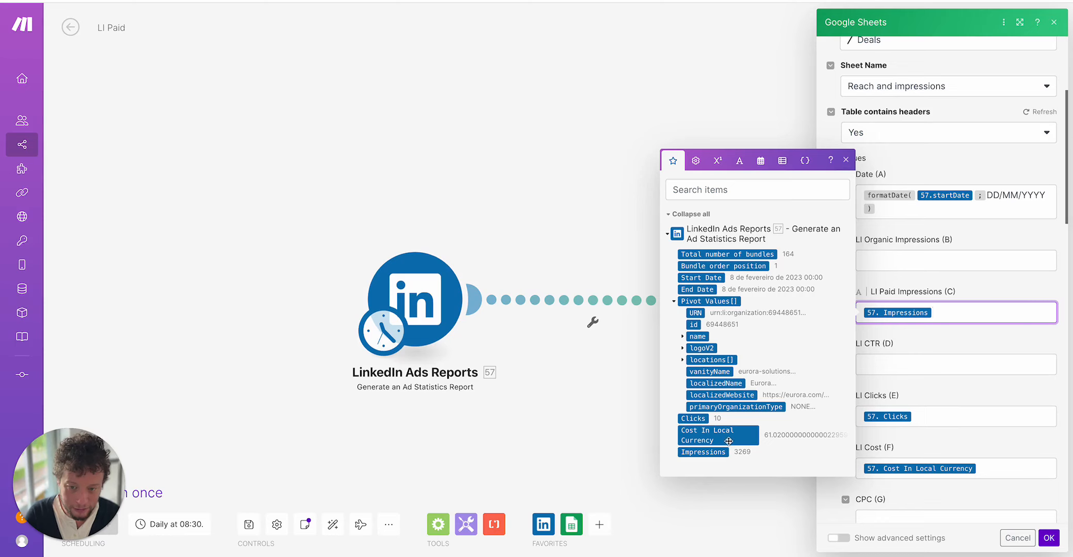
Check the mappings of the LI Clicks and LI Cost columns and close the Google Sheets module without changes
click(955, 417)
scroll(955, 417, down, 3)
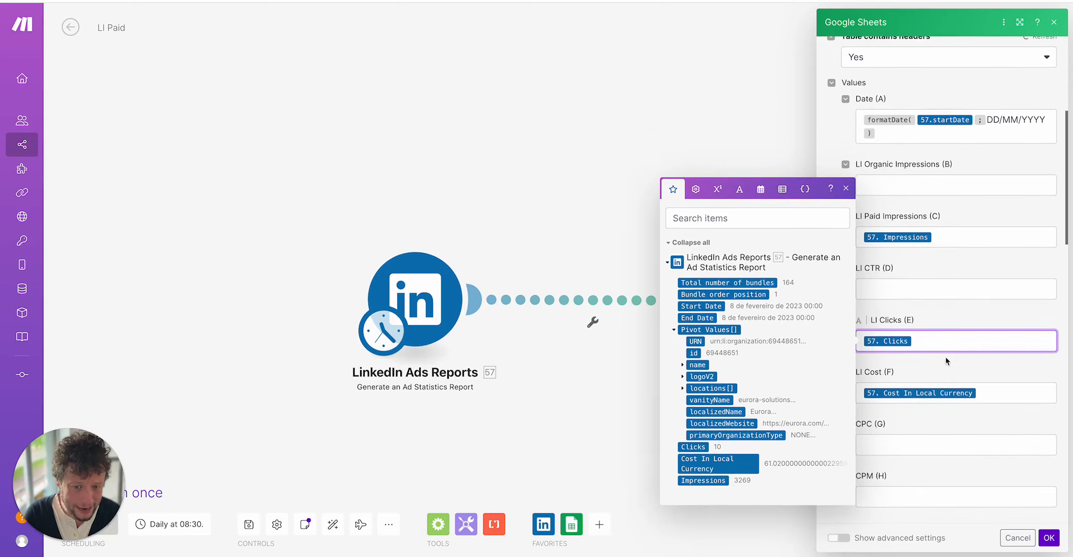
click(946, 392)
click(697, 175)
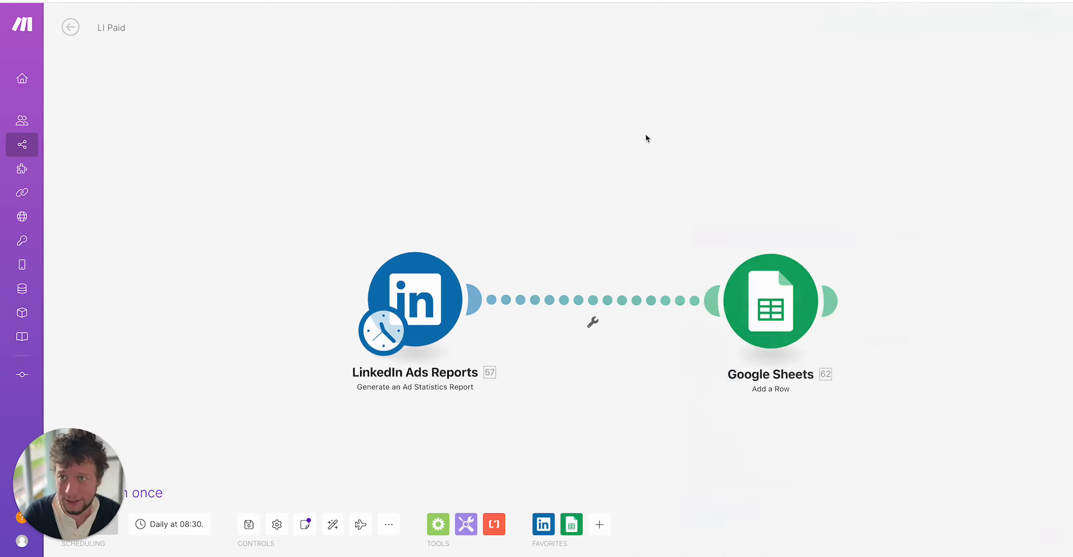
Switch to the Deals spreadsheet and view the paid LinkedIn columns of the Reach and impressions sheet
click(412, 1)
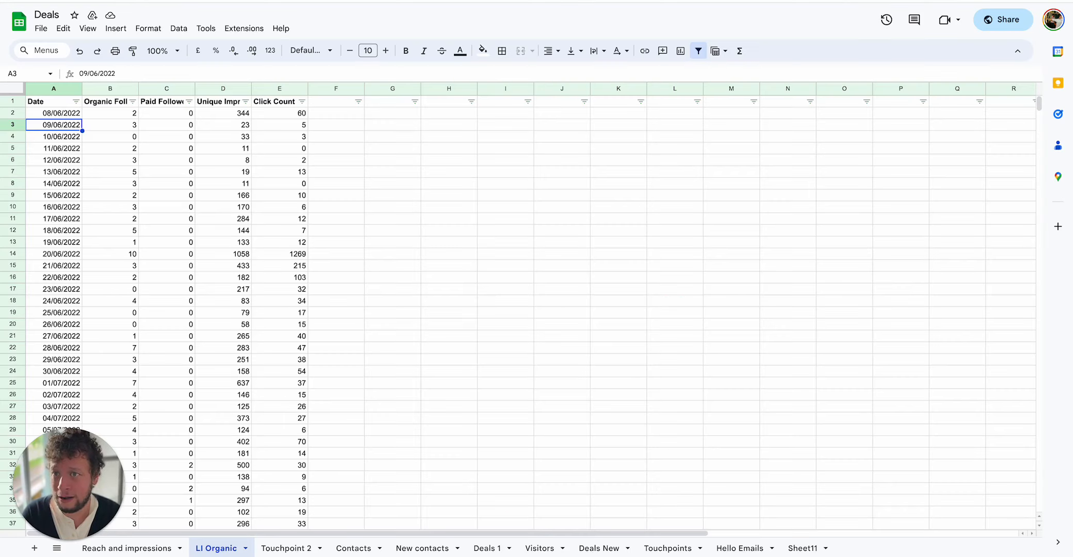
click(155, 545)
click(217, 125)
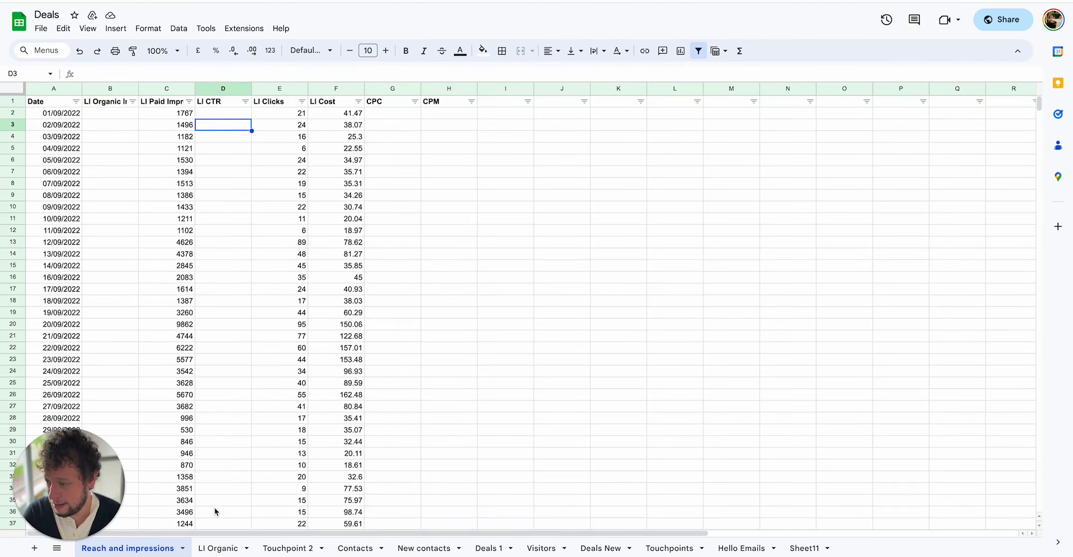
Look at the date, organic follower and unique impression values in the first data row of the LI Organic sheet
click(217, 548)
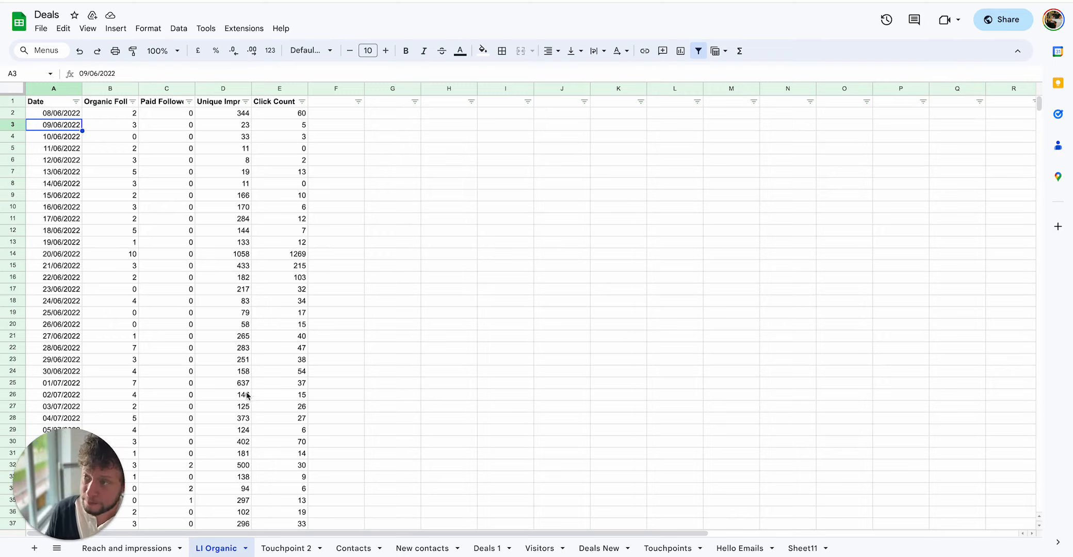
click(53, 115)
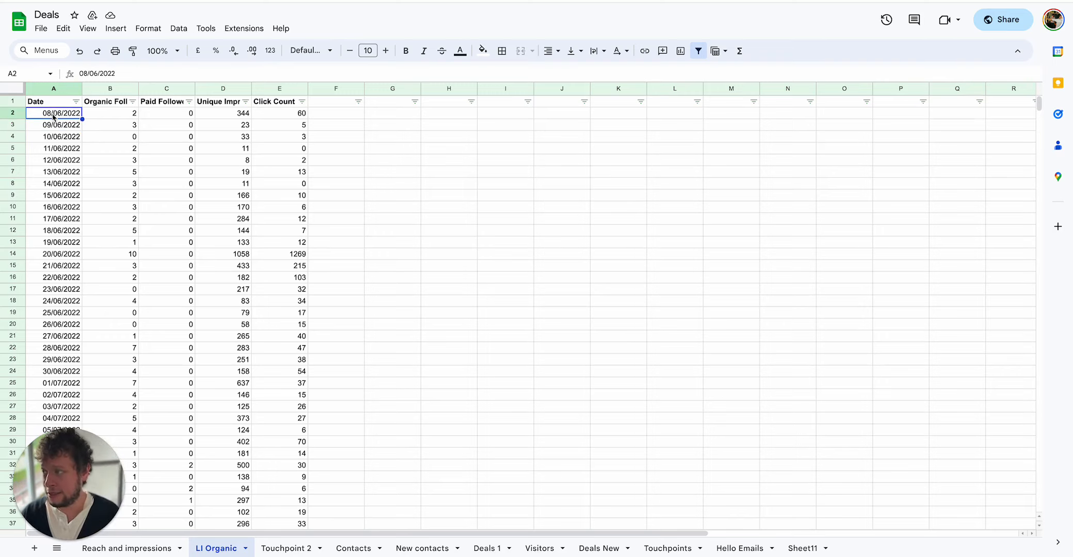
click(116, 117)
click(246, 116)
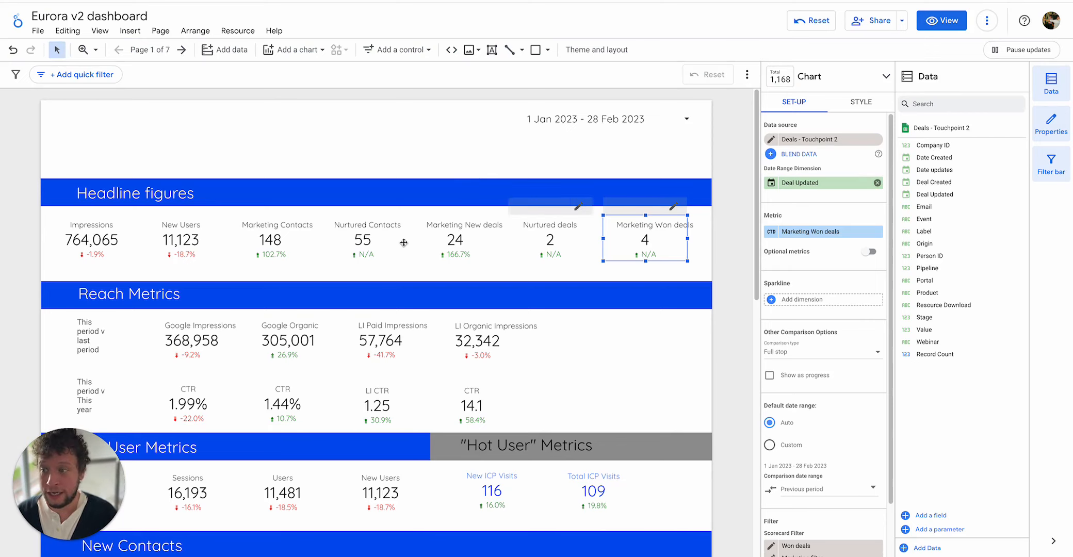
Return to the Looker Studio dashboard and compare the data sources of the headline Impressions, Google Organic and LI Paid Impressions scorecards
click(92, 238)
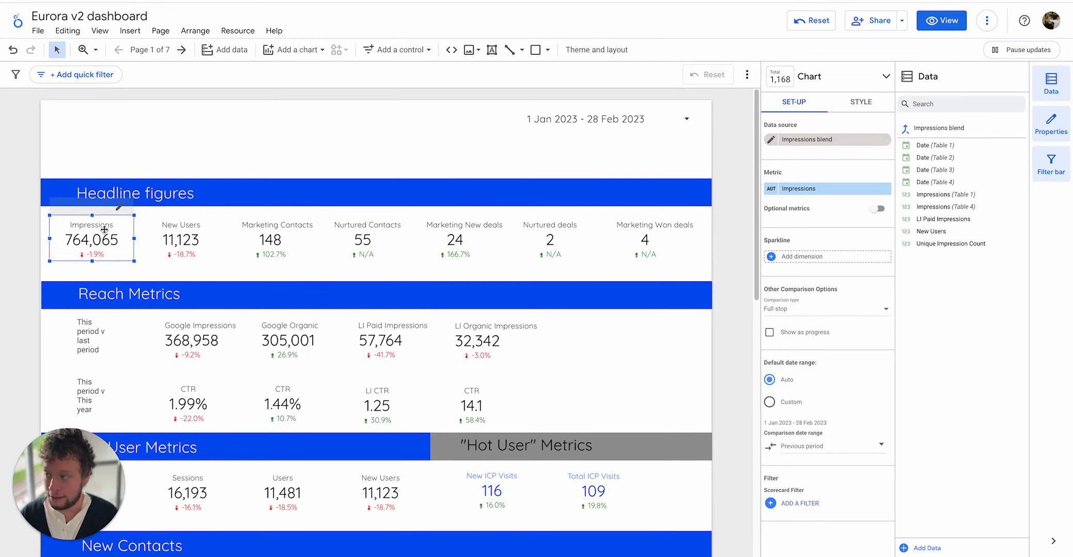
click(277, 334)
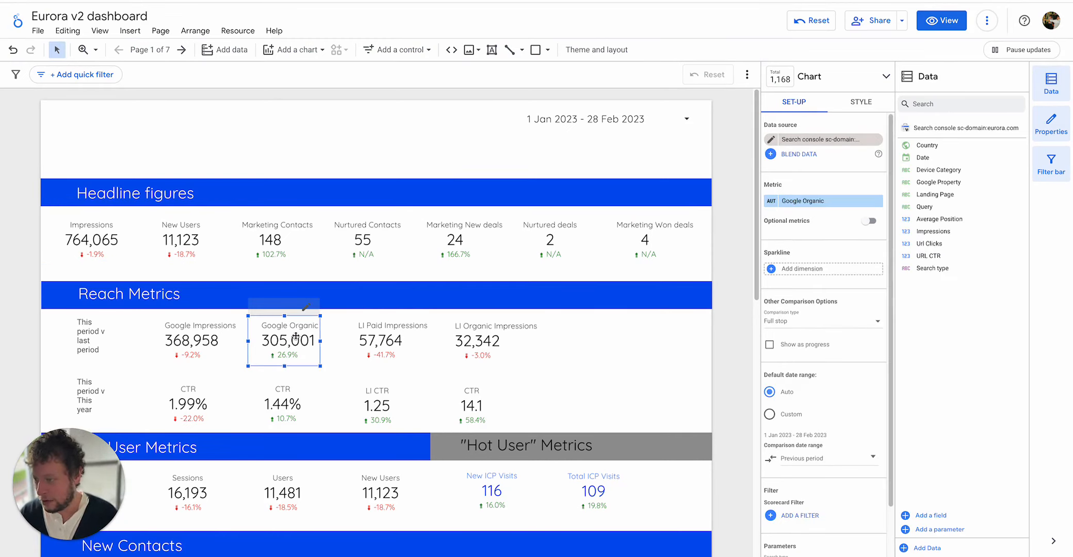
click(391, 331)
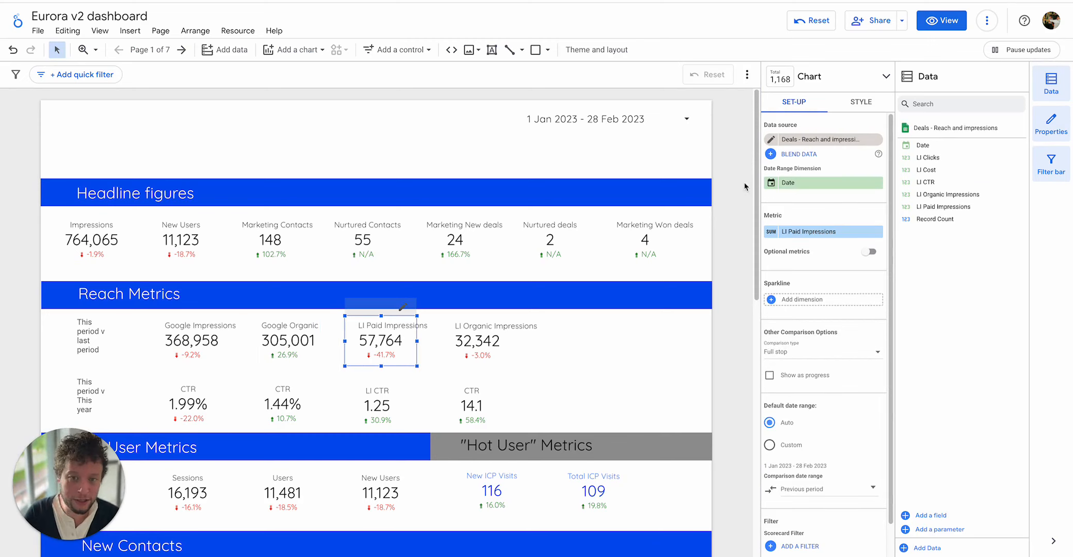
Review the fields of the LI Paid Impressions scorecard's data source, close it unchanged, and open the metric's aggregation settings
click(771, 140)
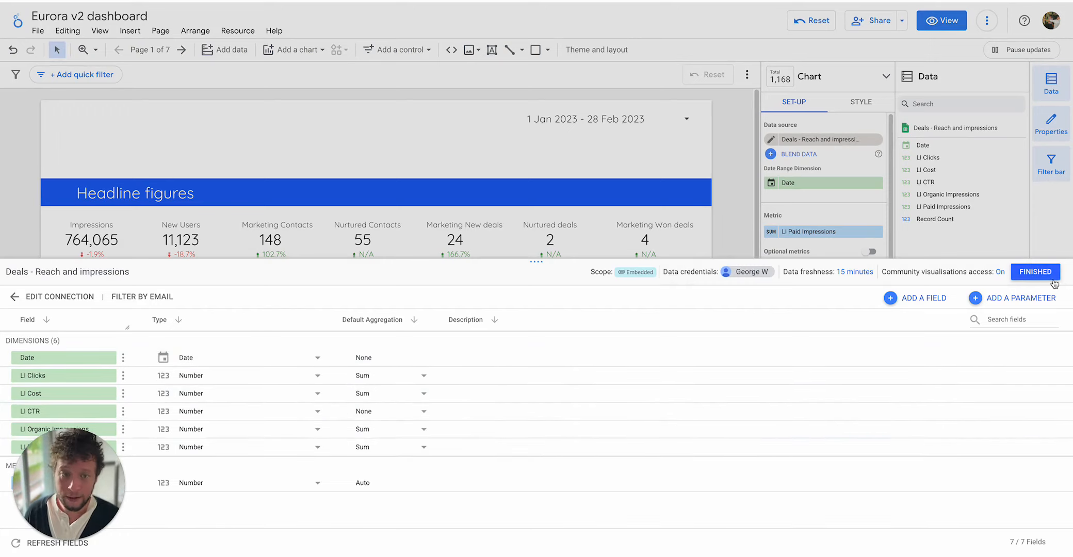
click(1031, 272)
click(770, 231)
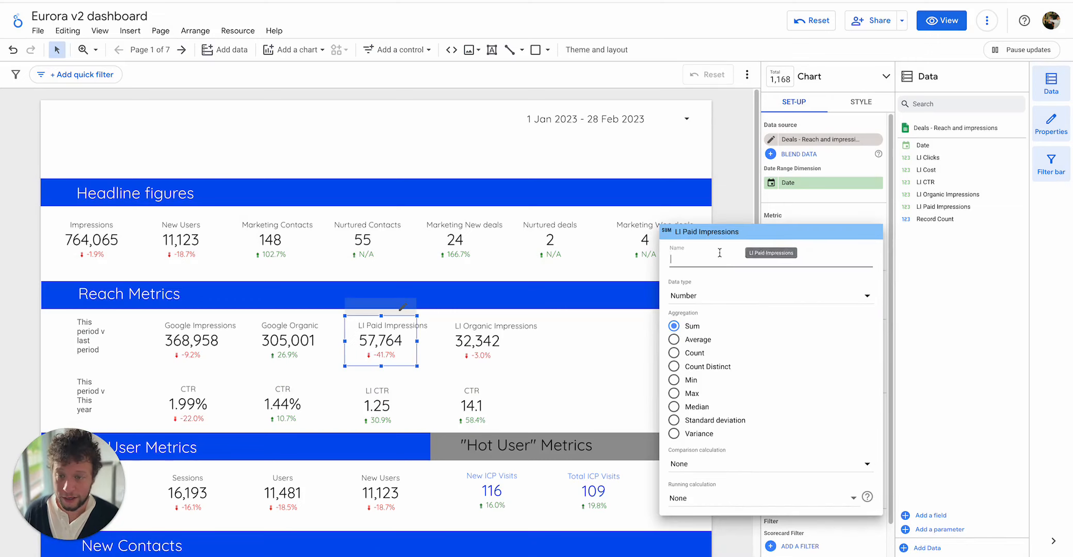
Close the LI Paid Impressions metric settings unchanged, review the scorecard's remaining set-up options, and deselect it
click(730, 207)
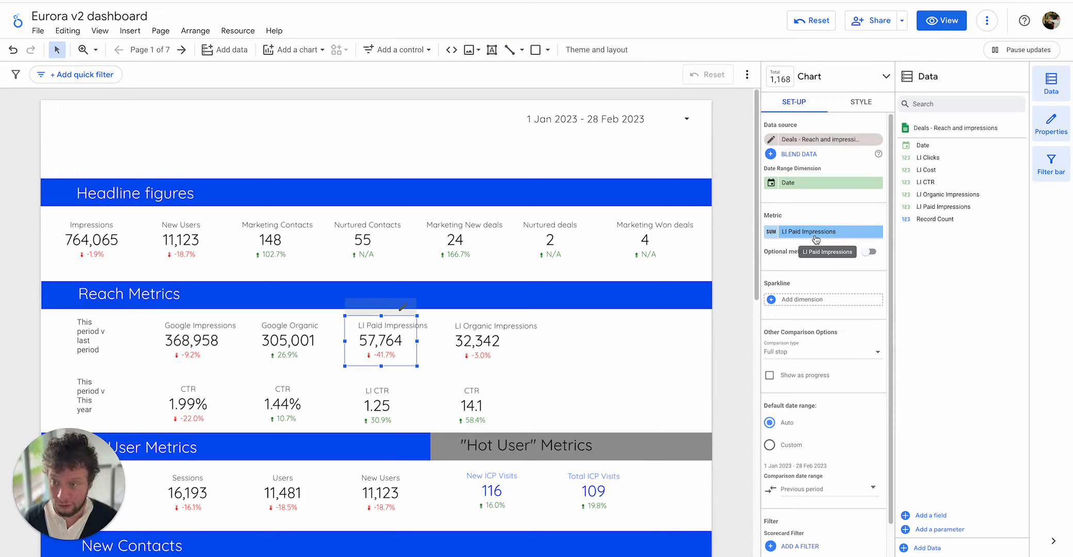
scroll(793, 275, down, 1)
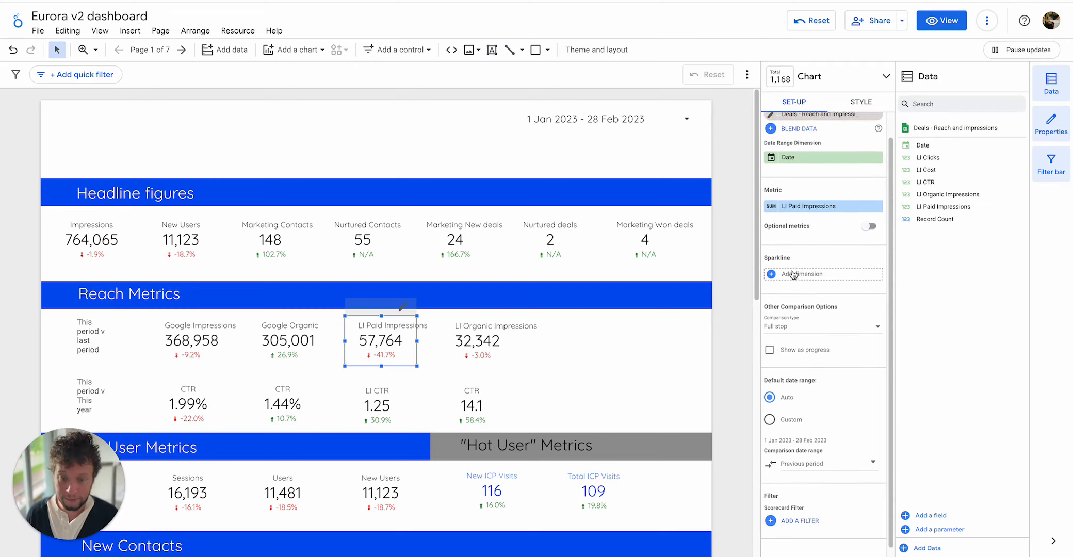
scroll(793, 275, up, 1)
click(736, 282)
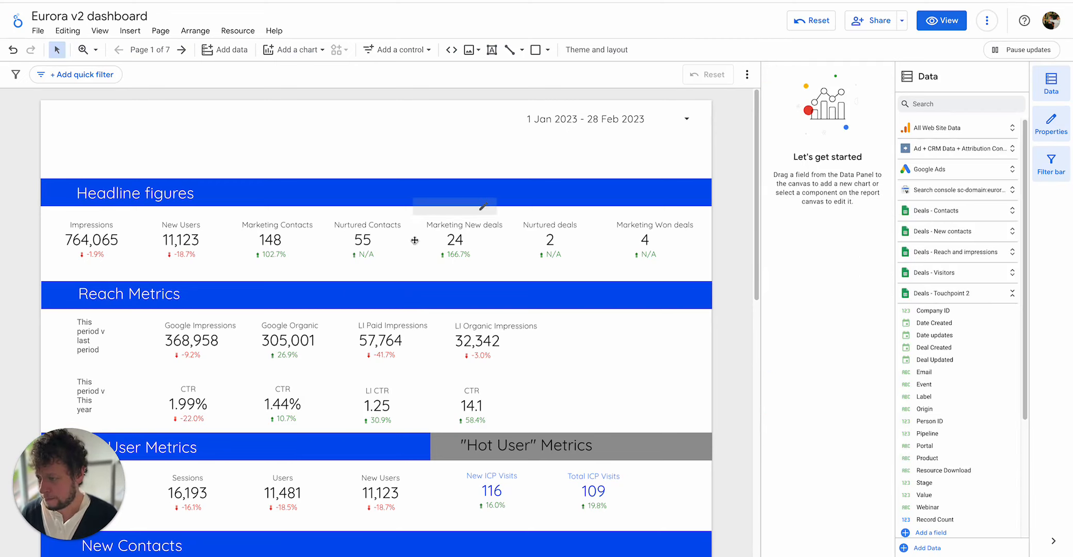
Inspect the data sources of the headline Marketing Contacts, Nurtured Contacts, Marketing New deals and Nurtured deals scorecards
click(274, 241)
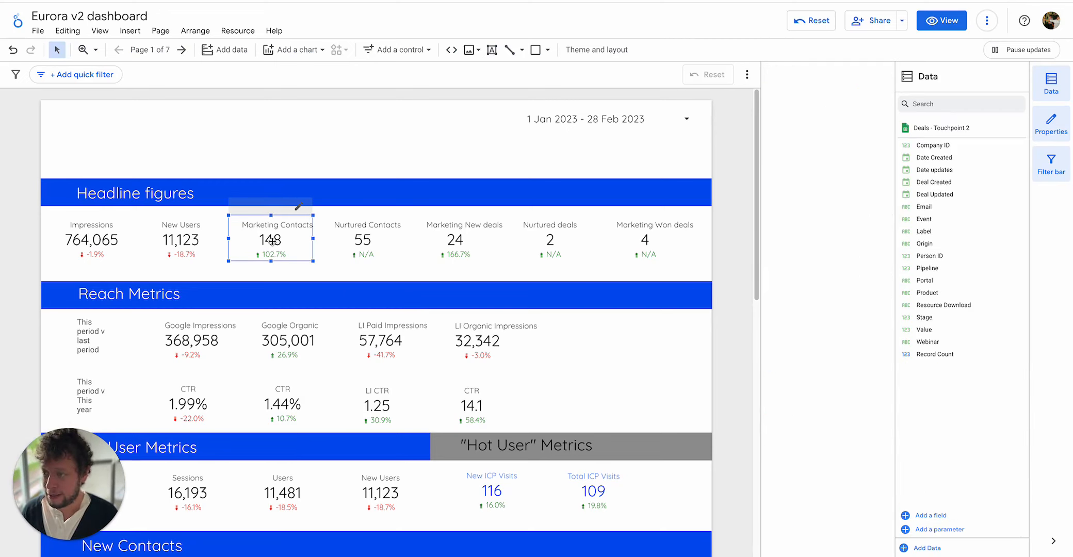
click(360, 247)
click(461, 242)
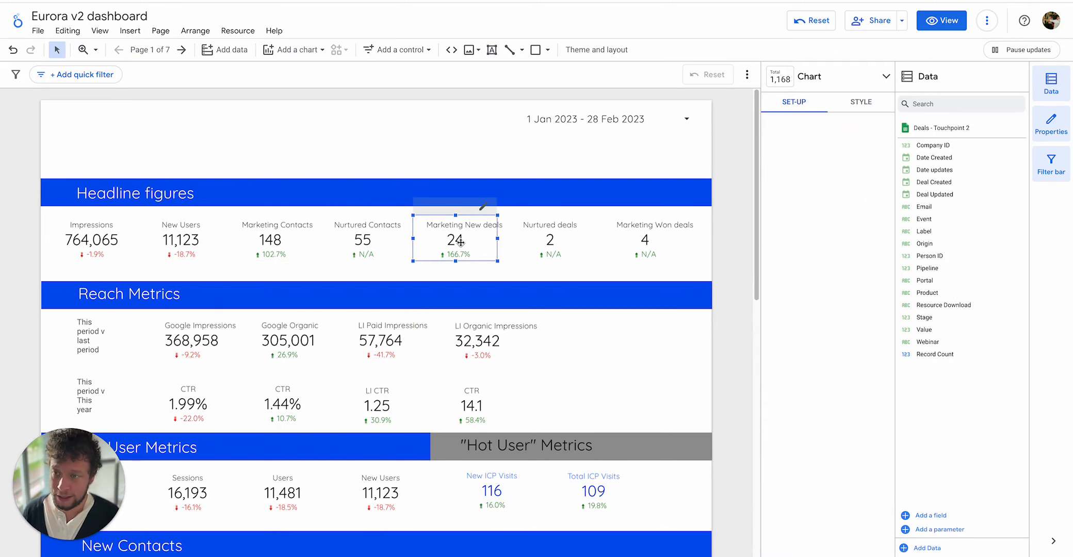
click(536, 241)
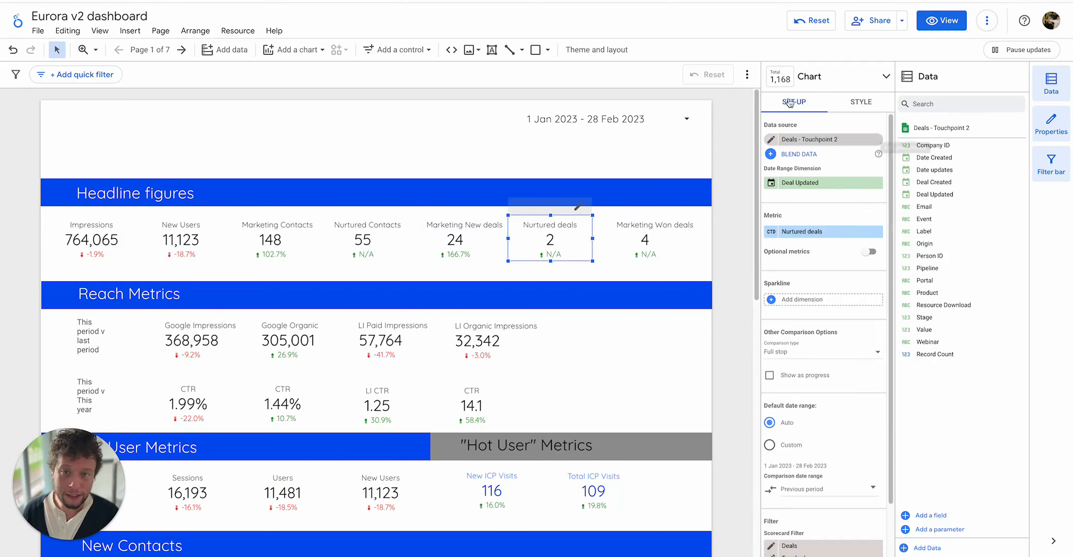
Switch to the Deals spreadsheet and look at the created and updated dates in the first data row of the Touchpoint 2 sheet
key(ctrl+Tab)
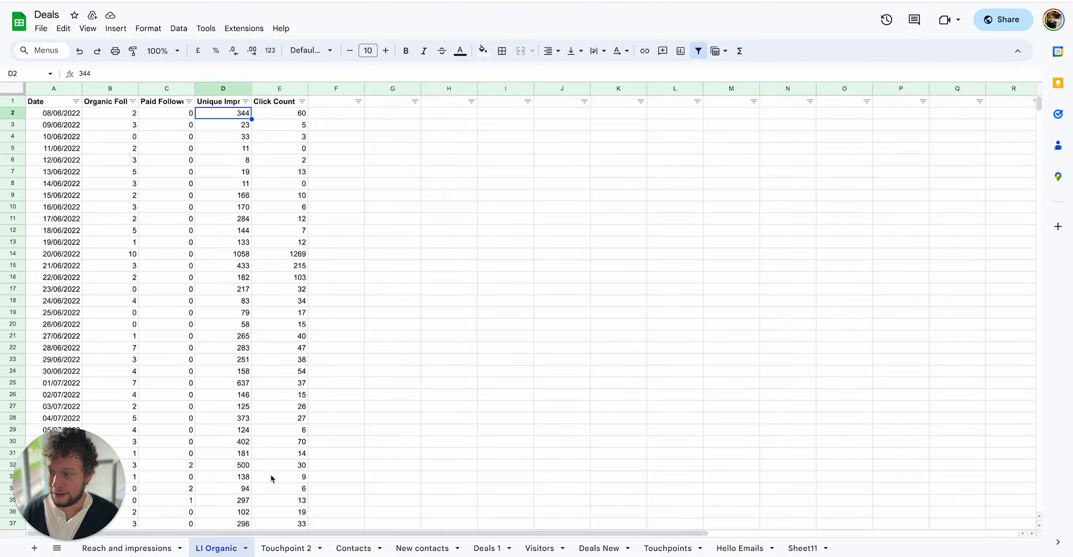
click(276, 551)
click(77, 122)
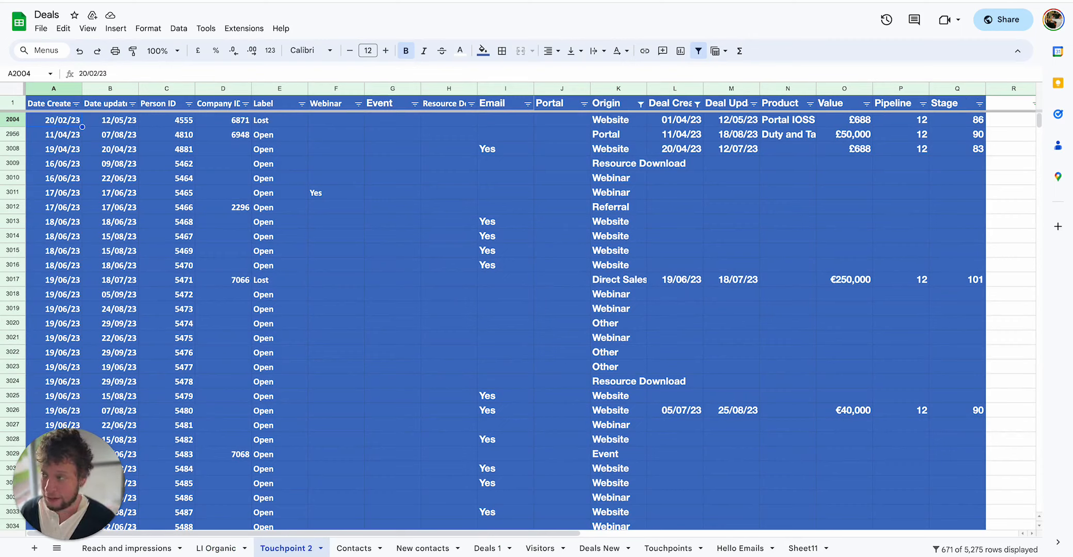
key(Right)
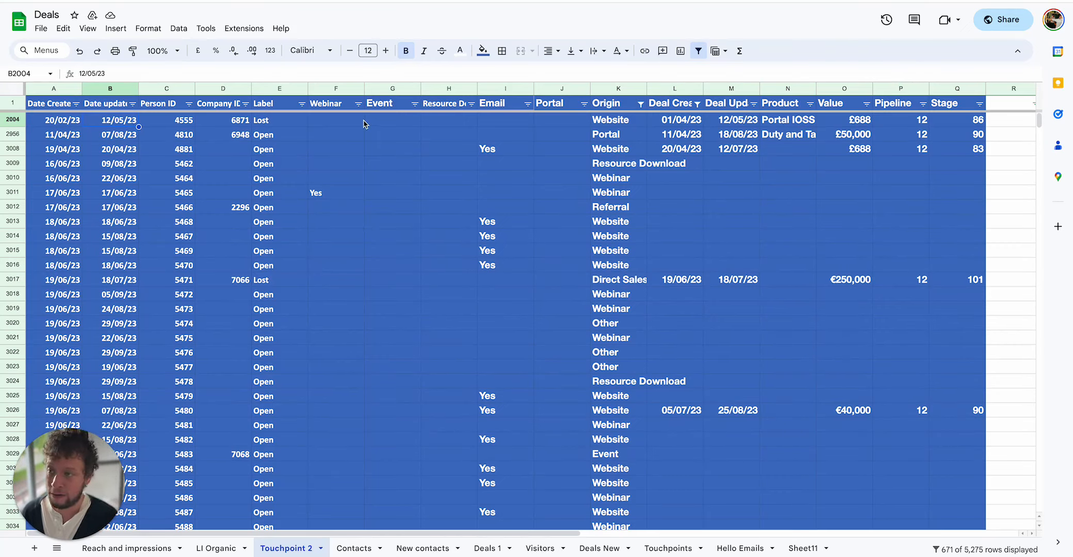
Go through the Webinar, Event, Resource Download, Email and Portal cells of the first Touchpoint 2 data row
click(345, 103)
key(Right)
click(322, 126)
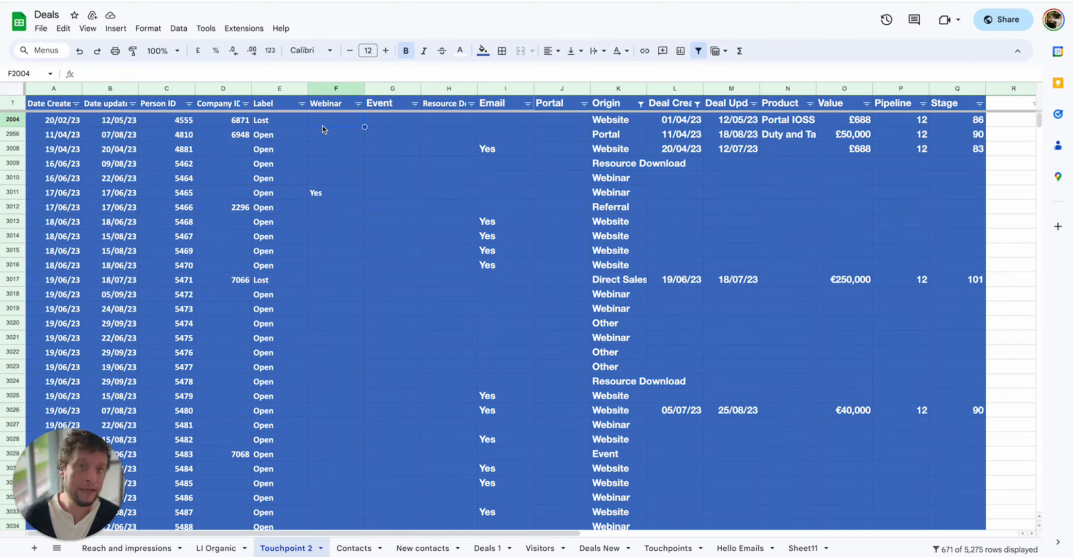
key(Right)
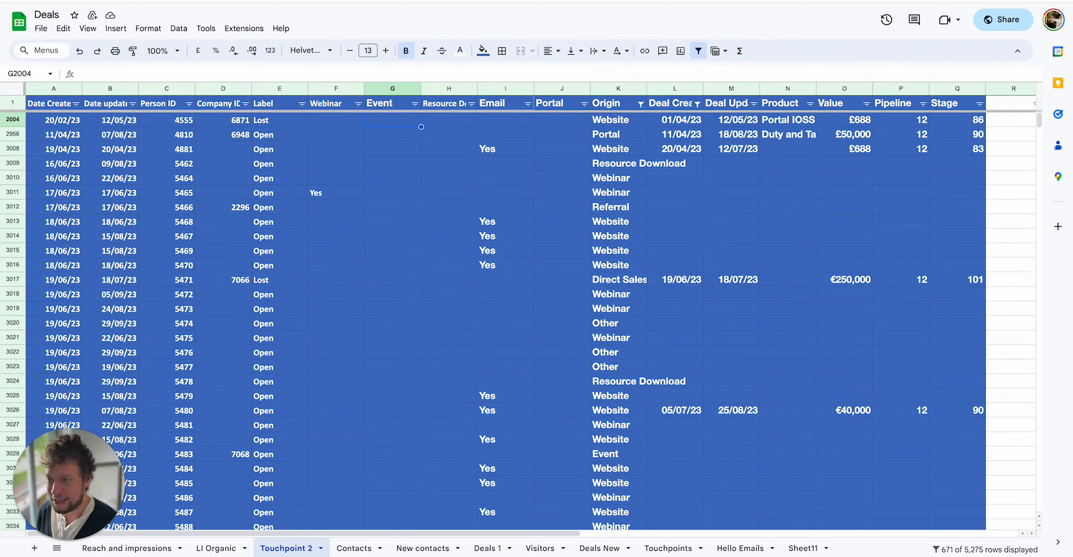
key(Right)
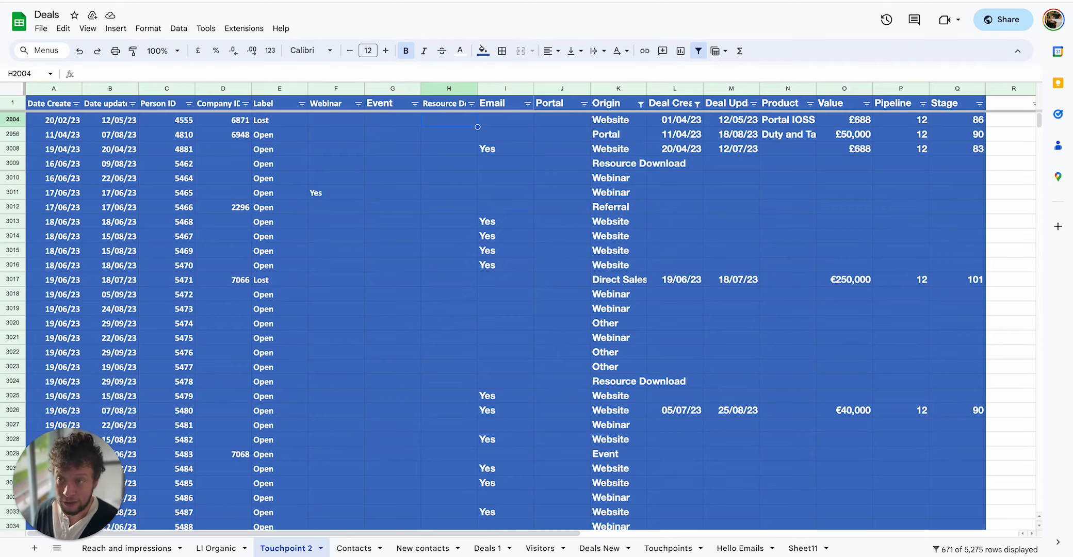
key(Right)
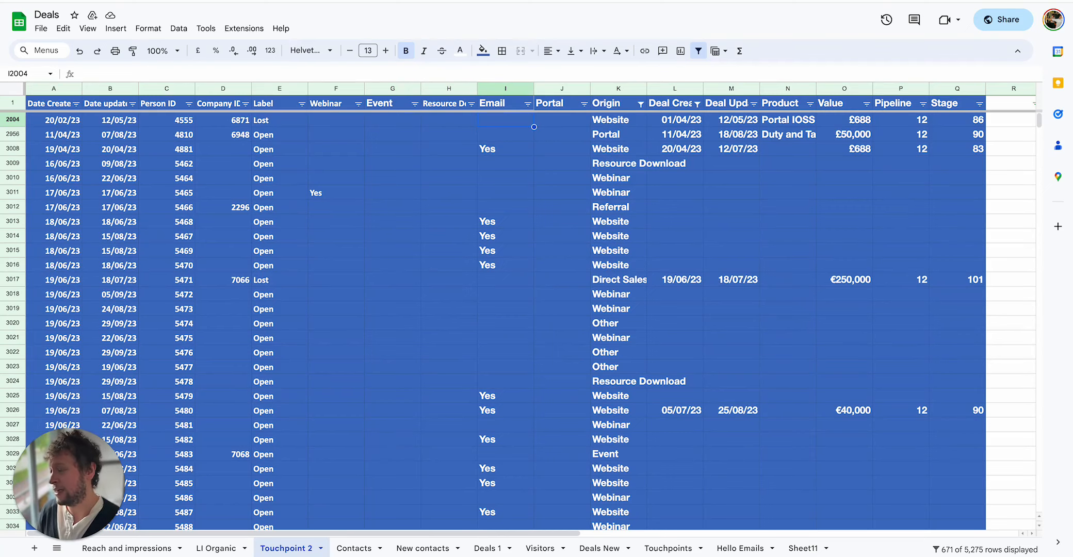
key(Right)
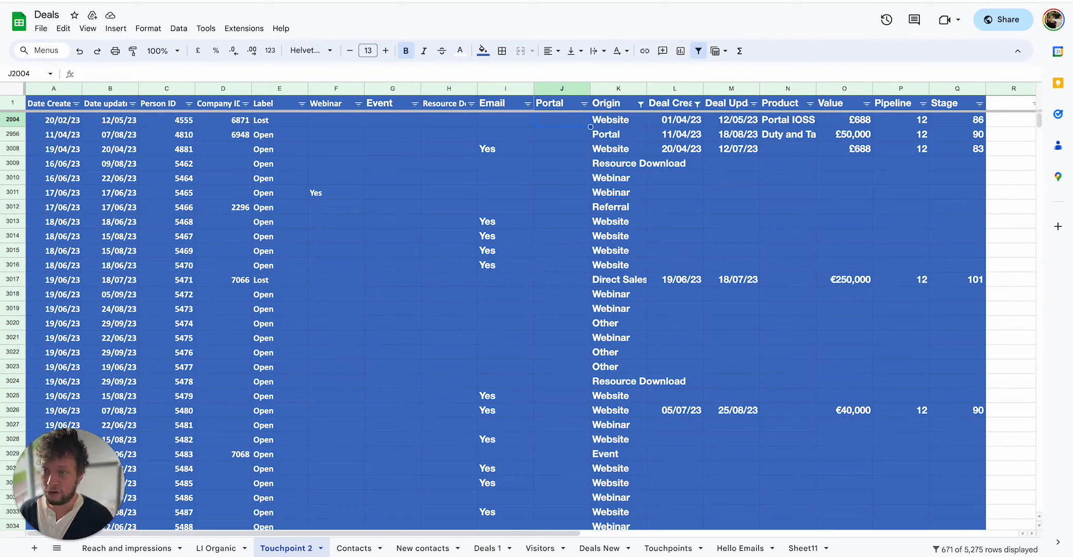
Return to the beginning of the first data row and examine its Person ID, Company ID and Label cells
key(Left)
key(Left)
key(Left)
key(Left)
key(Left)
key(Left)
key(Left)
key(Left)
key(Right)
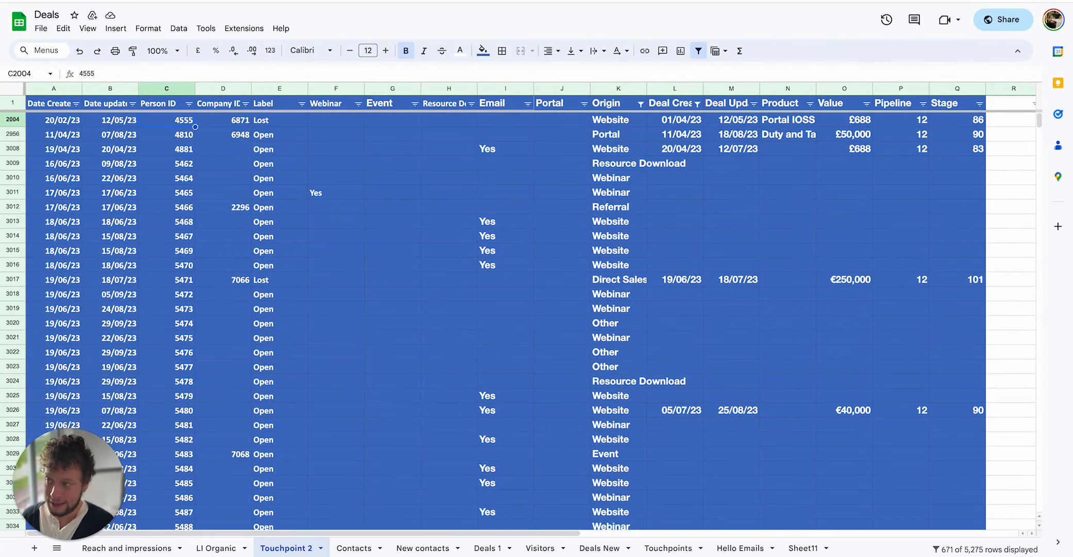
key(Right)
key(Right)
key(Right)
key(Left)
key(Left)
key(Left)
key(Left)
key(Right)
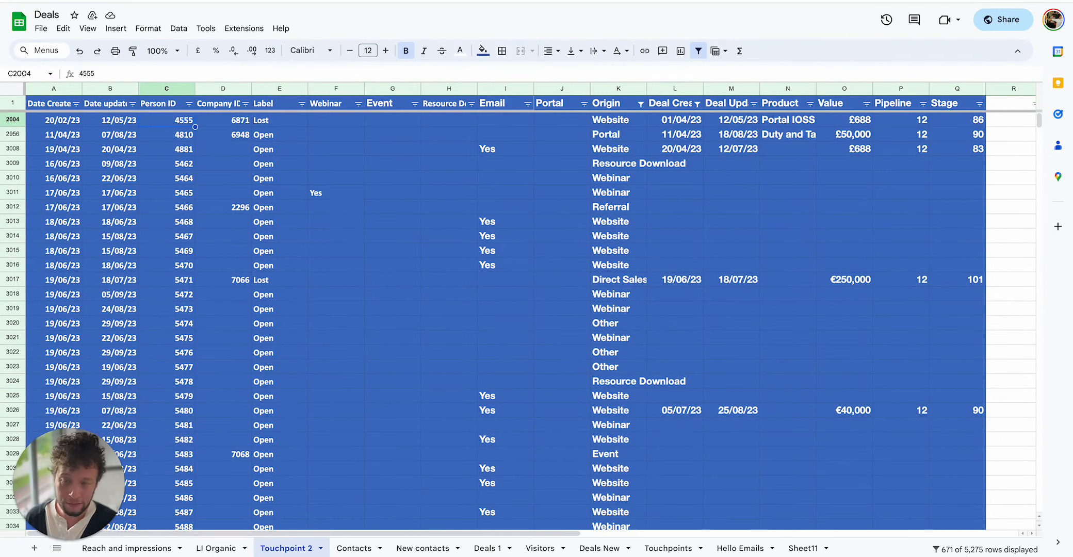
click(246, 123)
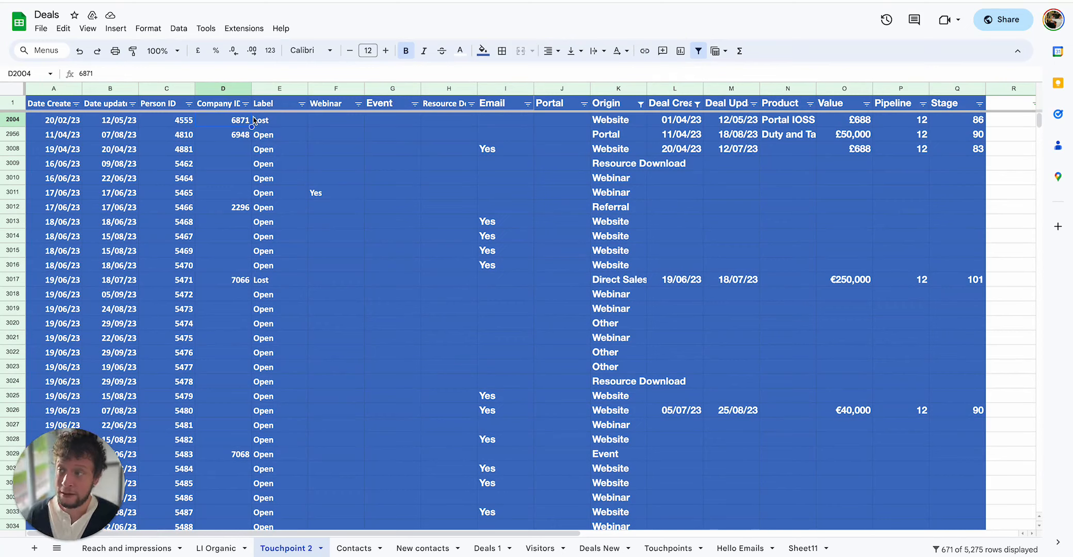
click(256, 122)
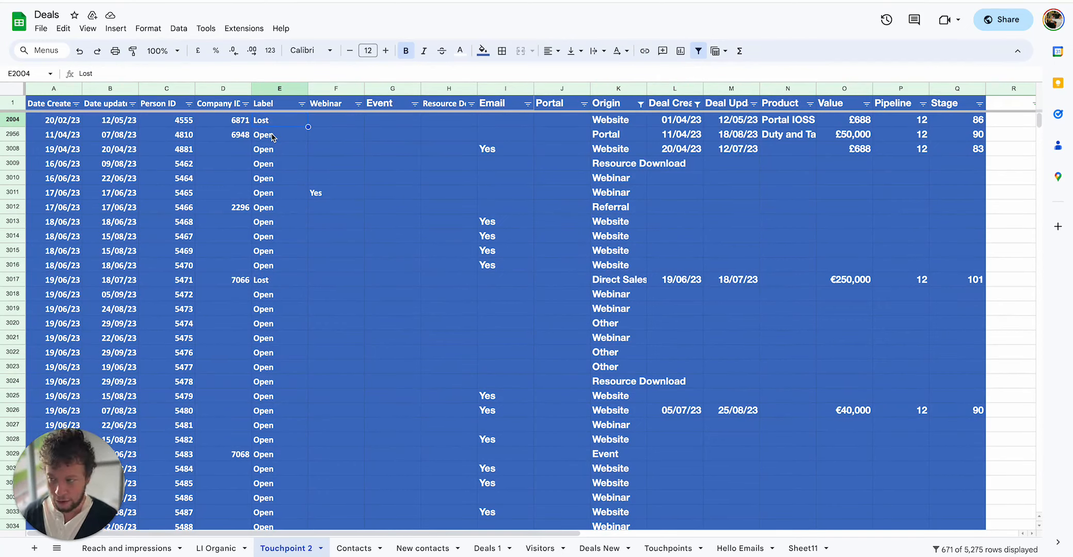
Select the touchpoint cells from Webinar through Portal in the first data row, F2004 to J2004
click(340, 120)
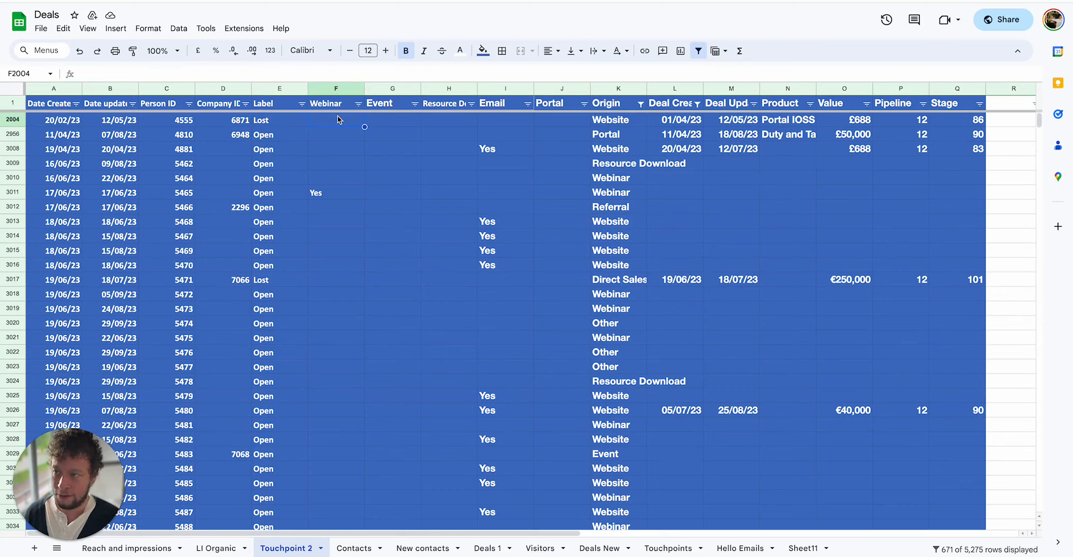
click(386, 128)
click(465, 124)
drag(353, 121, 570, 126)
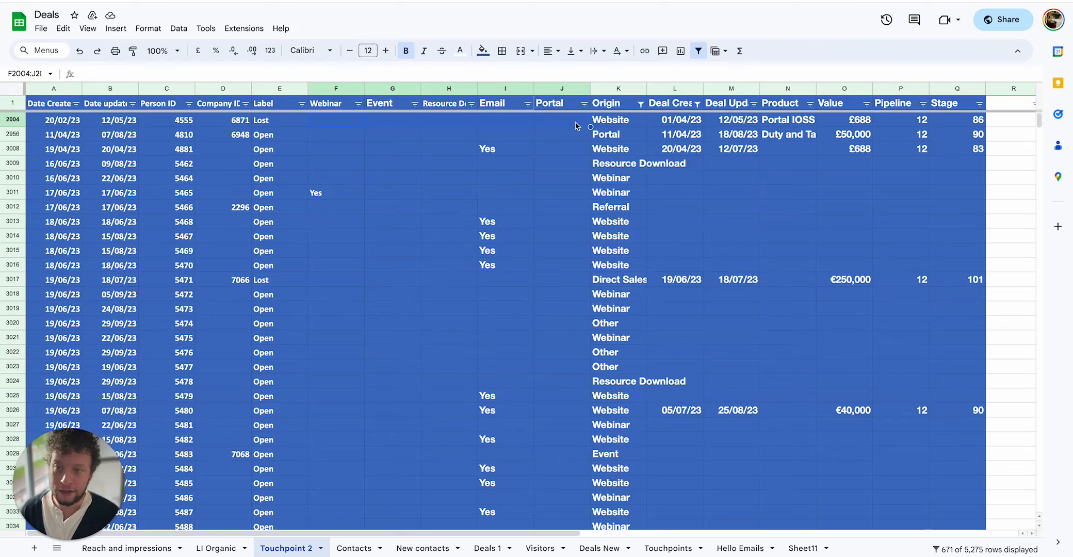
Look at the first row's Origin cell, then compare the Origin and Email touchpoint cells in row 3016
click(611, 123)
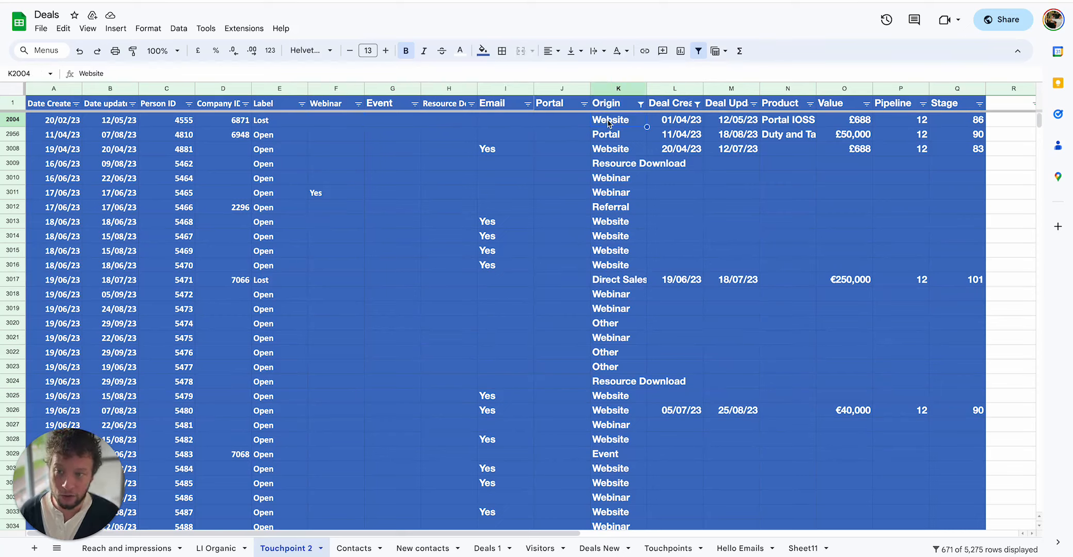
click(617, 266)
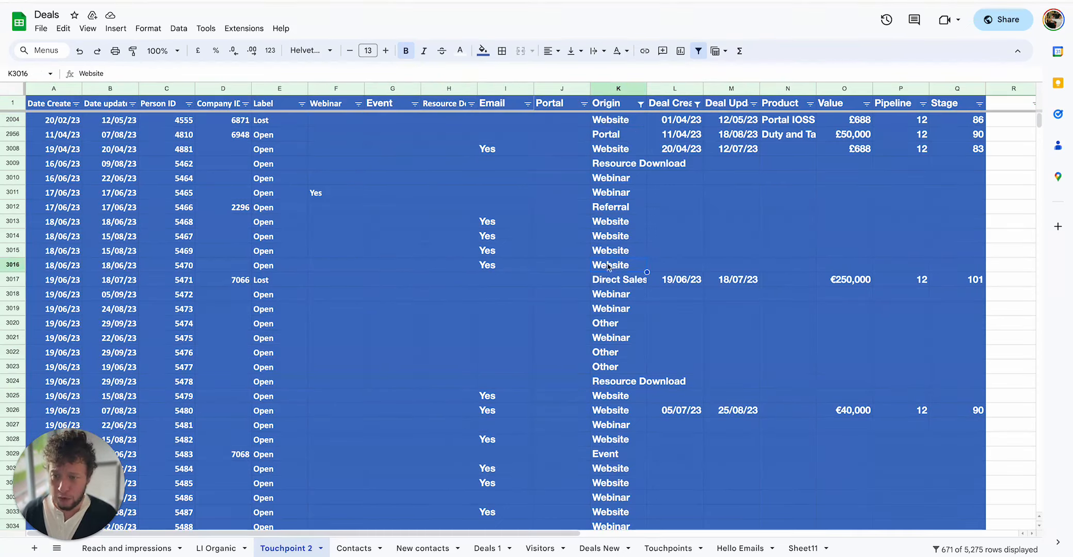
click(508, 268)
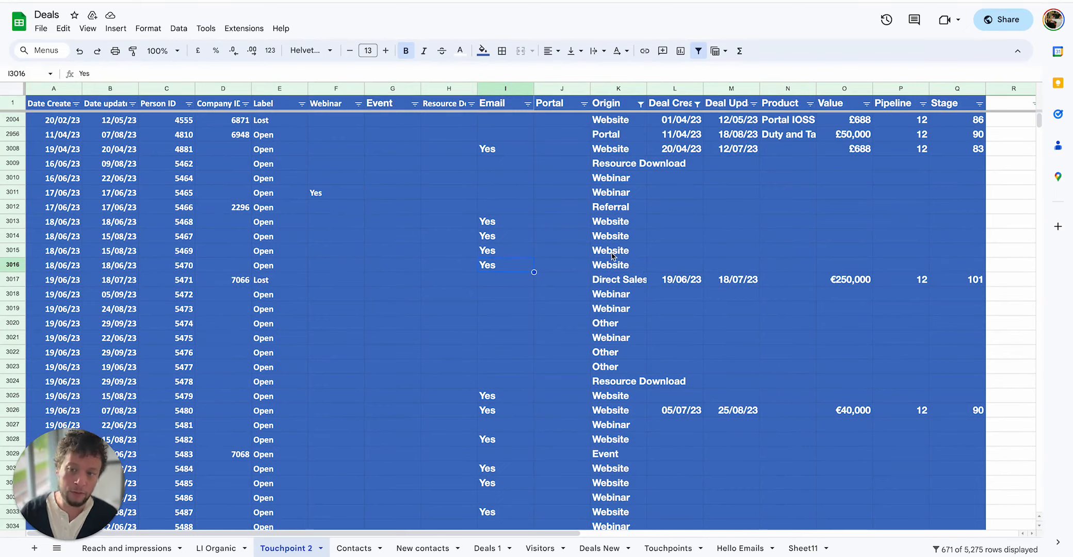
click(610, 268)
click(475, 268)
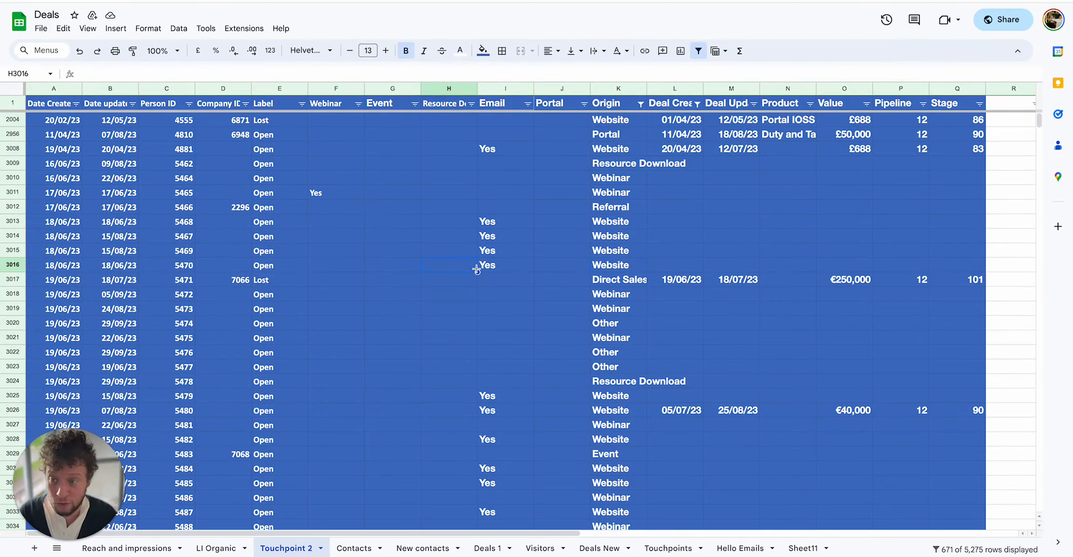
click(498, 264)
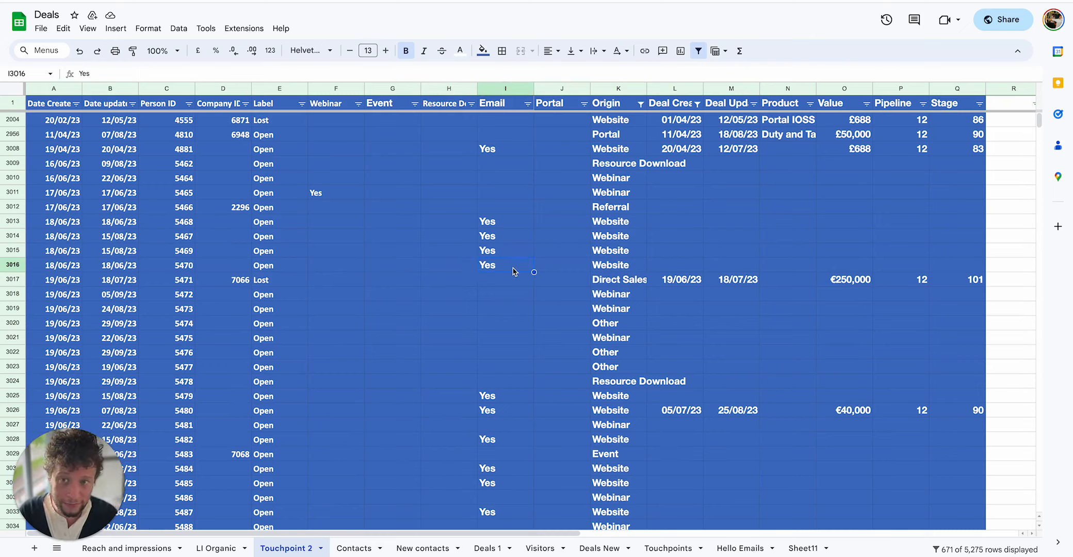
Examine the deal created date, deal updated date and value cells of the first three data rows
click(696, 135)
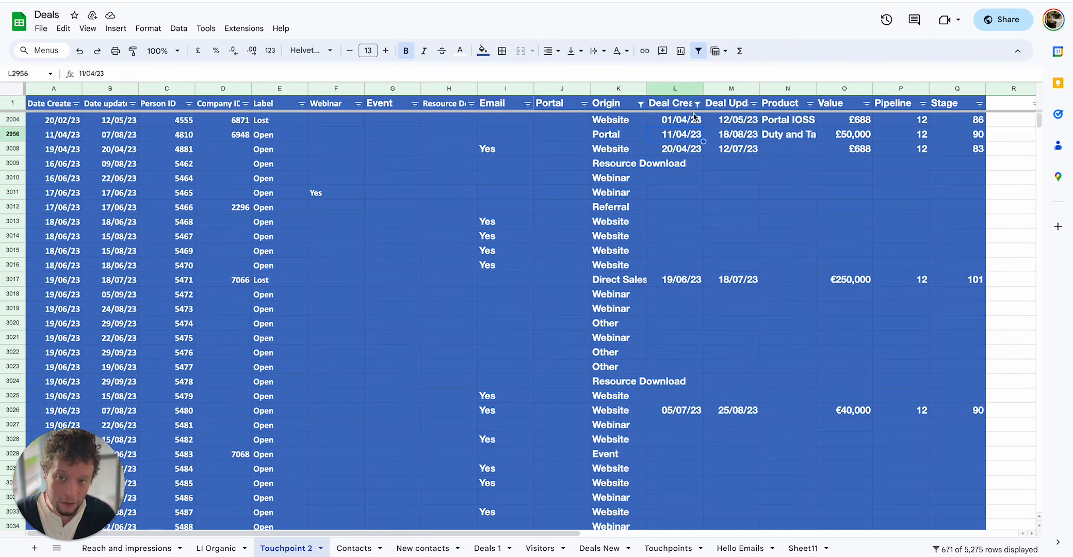
click(696, 118)
click(696, 135)
click(692, 152)
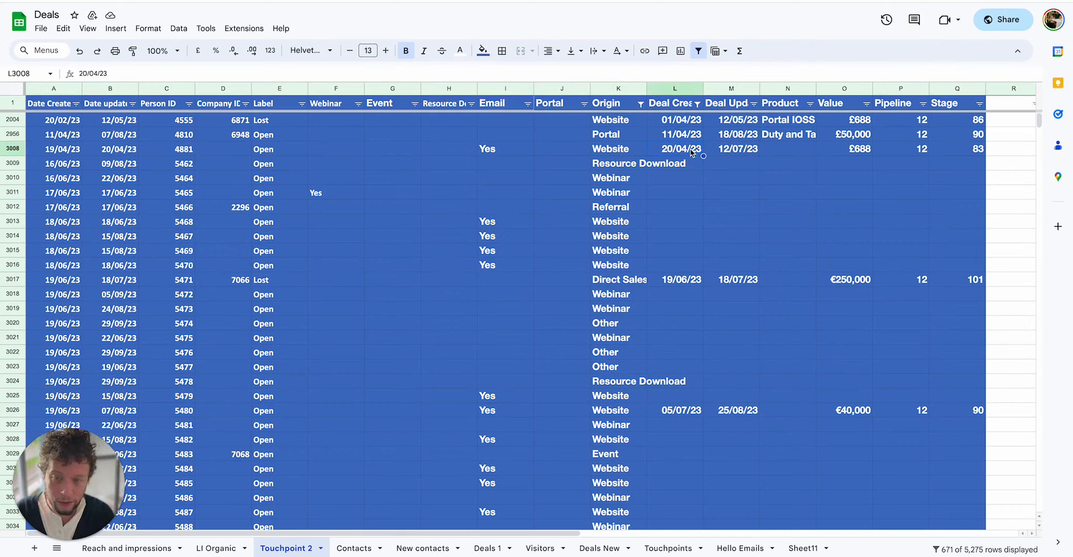
click(691, 121)
click(691, 135)
click(751, 125)
click(755, 148)
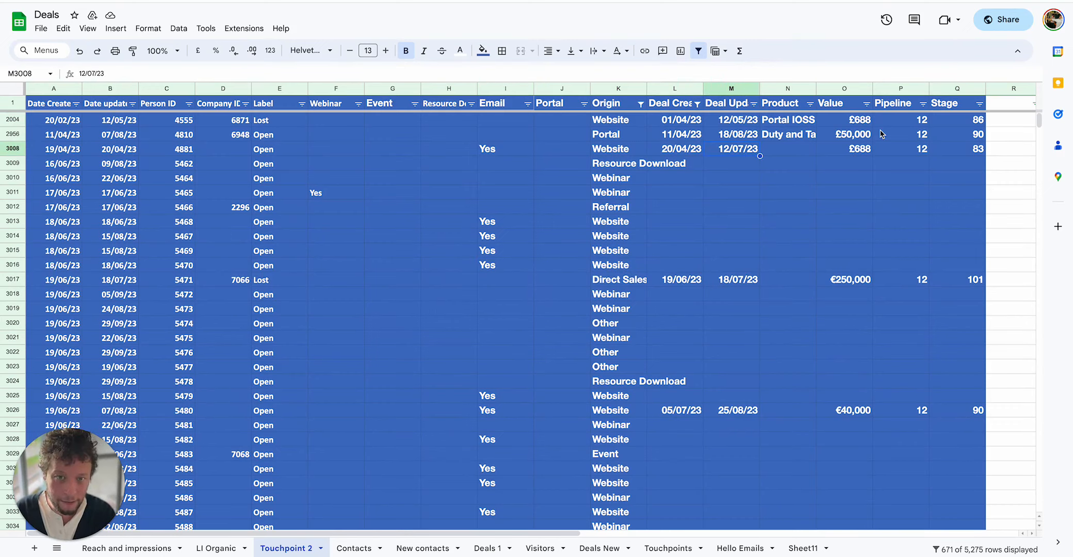
click(862, 122)
click(859, 145)
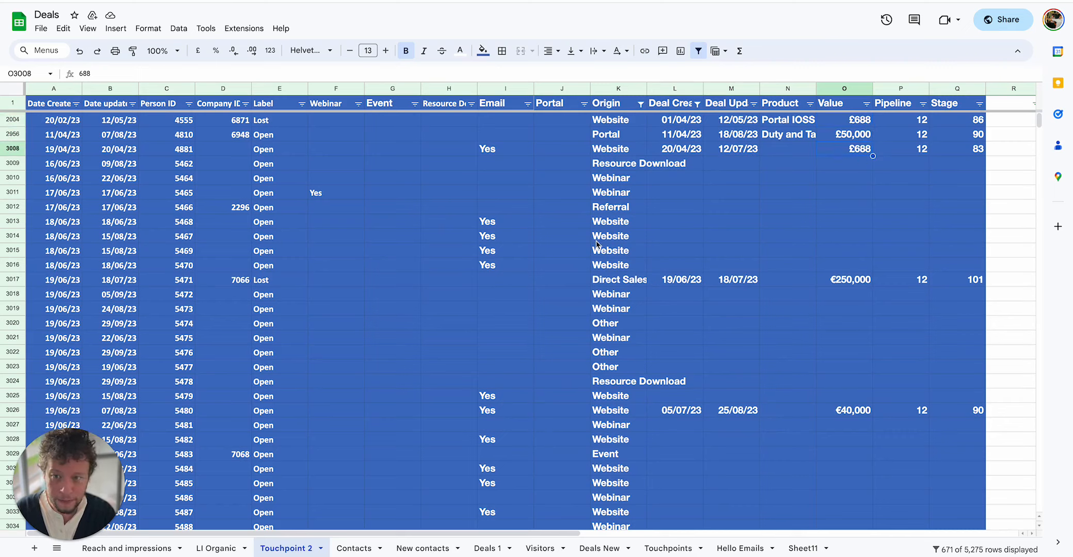
Compare the Label and Origin values of the rows from 3008 with the Deal Created dates of the first three rows
click(272, 196)
click(281, 168)
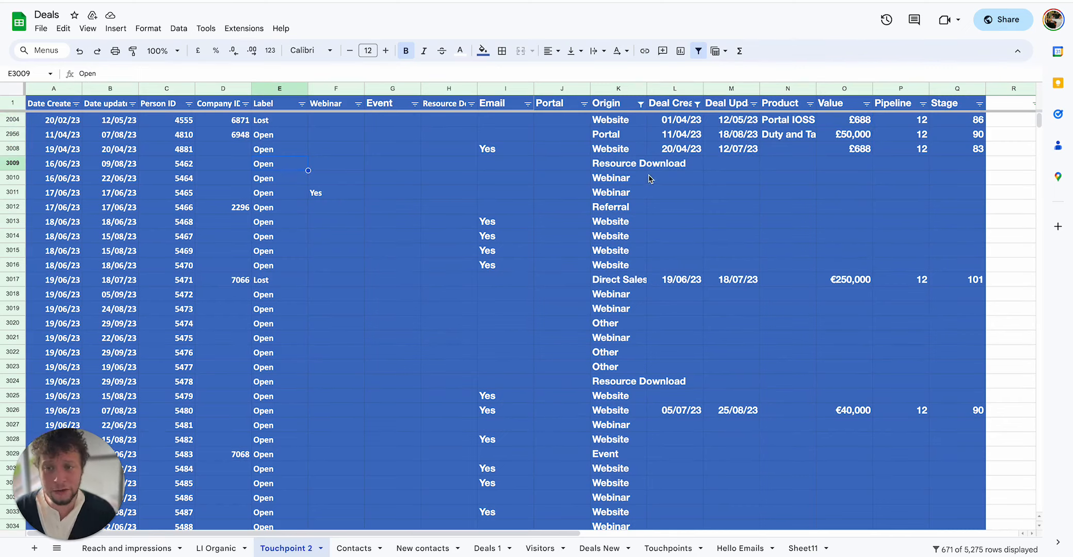
drag(631, 153, 635, 244)
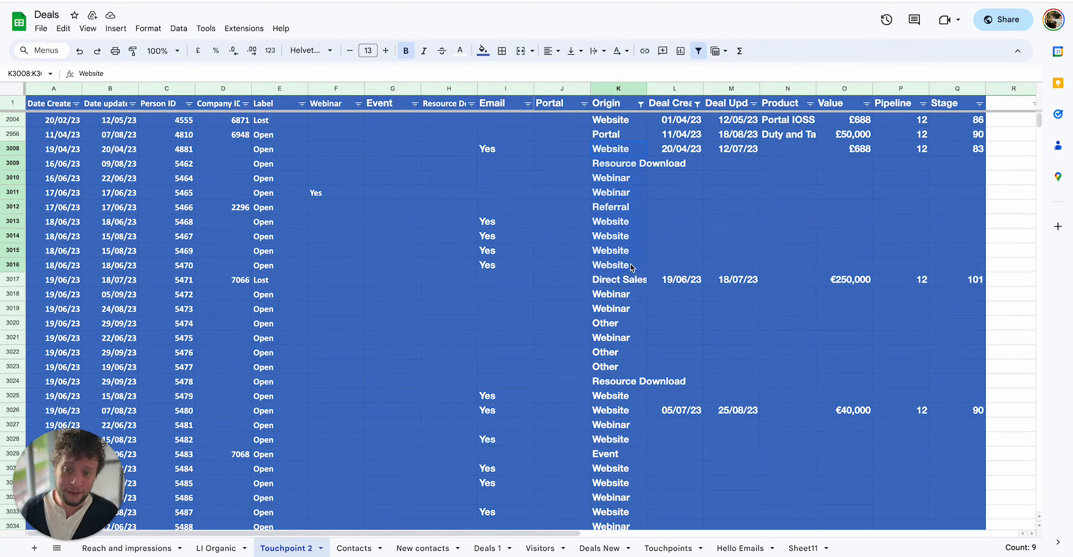
click(716, 254)
click(680, 122)
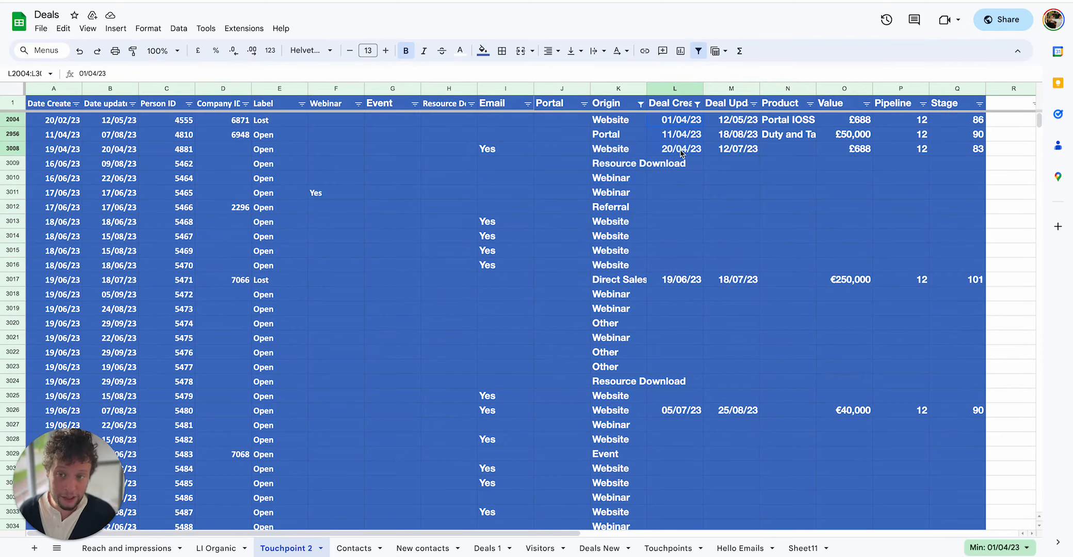
drag(627, 177, 632, 234)
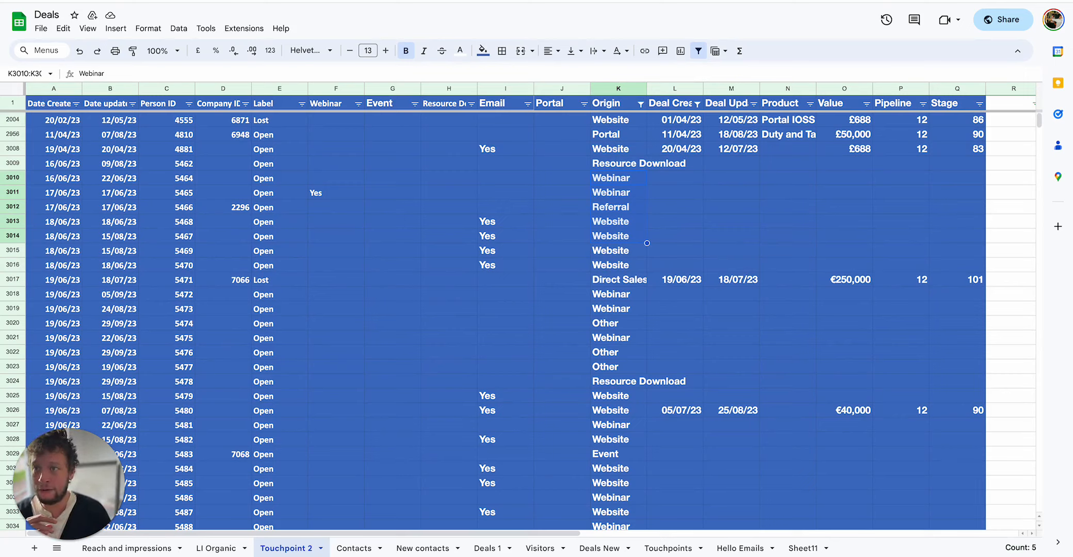
Switch to the Touchpoints v2 (UPDATES) scenario in Make and move the lower Airtable-to-Ignore branch further down, away from the upper Google Sheets branch
click(594, 1)
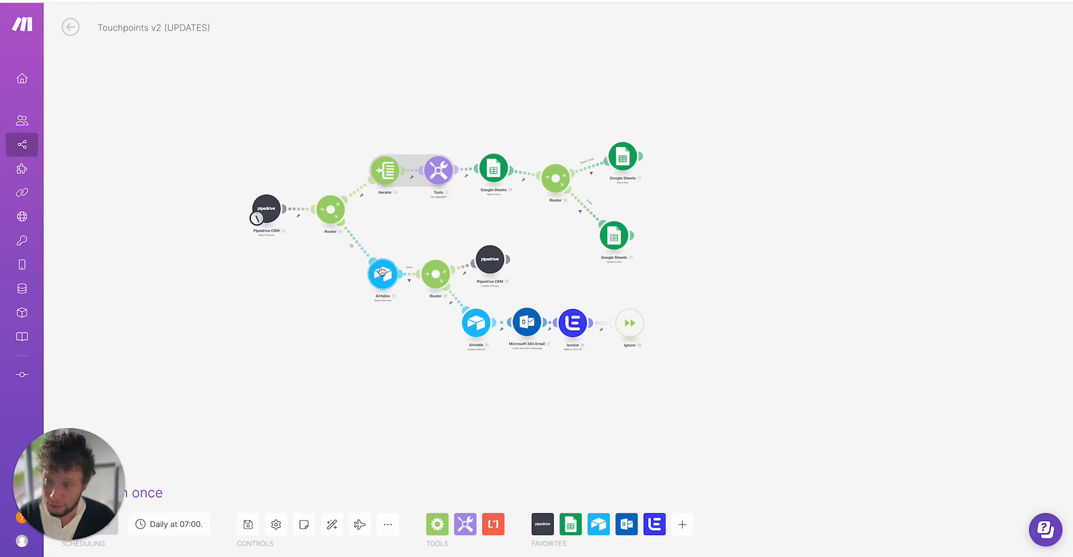
drag(381, 271, 351, 310)
drag(435, 273, 402, 315)
drag(482, 265, 446, 363)
drag(536, 329, 522, 370)
drag(574, 323, 573, 367)
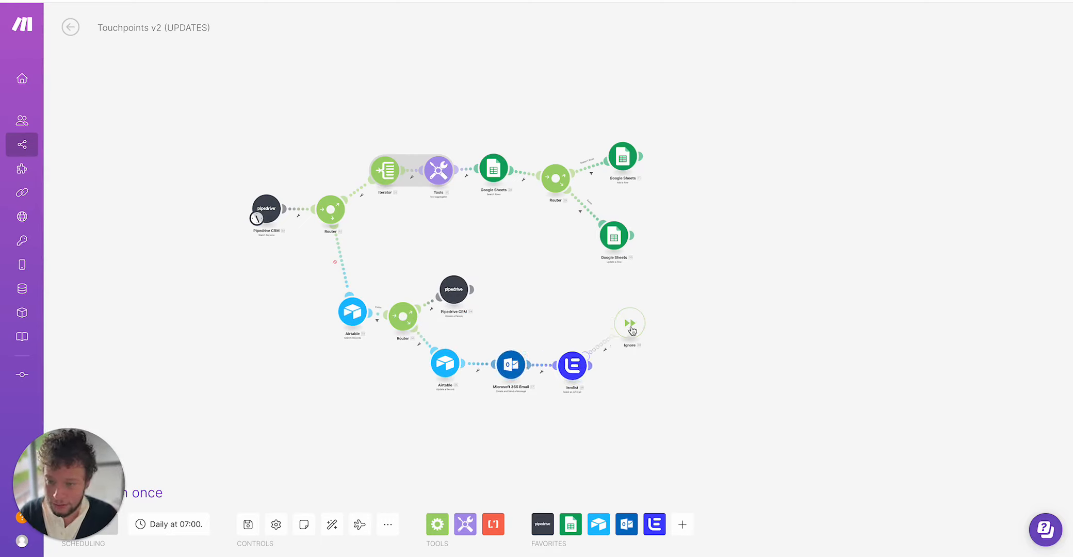
drag(633, 331, 630, 374)
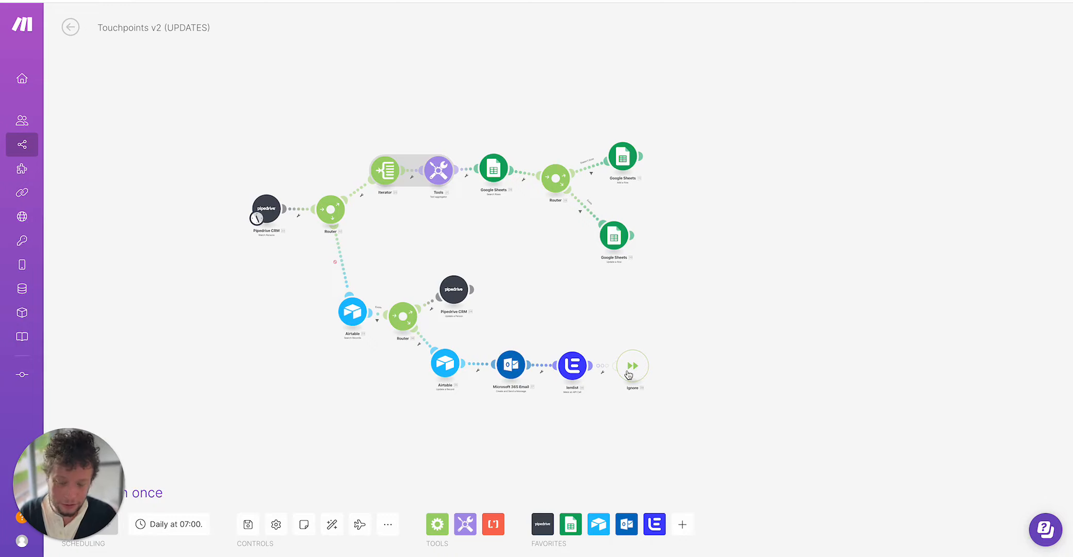
Check the Pipedrive CRM trigger, then view the source module and text mapping of the Tools text aggregator
click(268, 209)
click(211, 167)
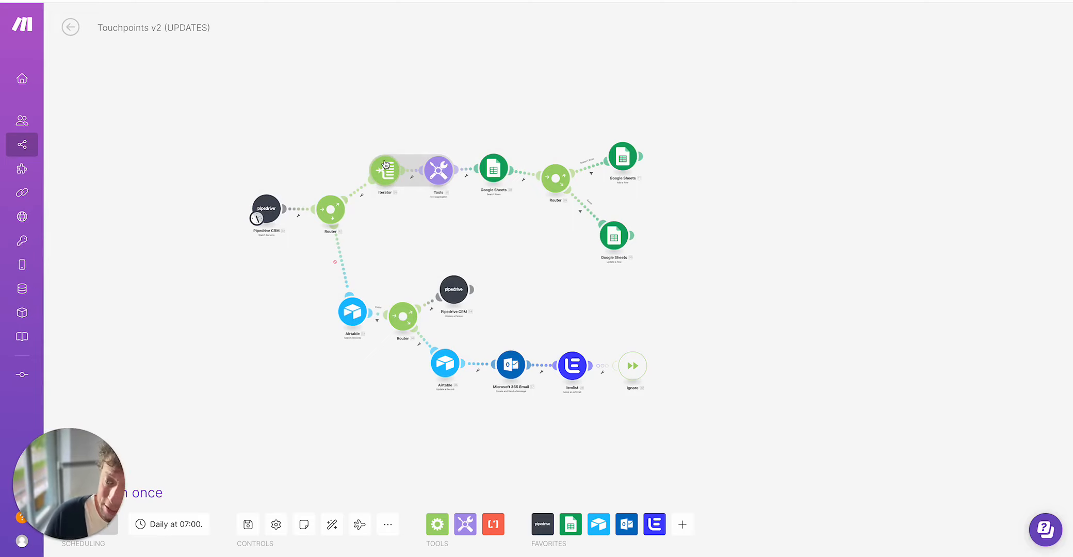
click(438, 170)
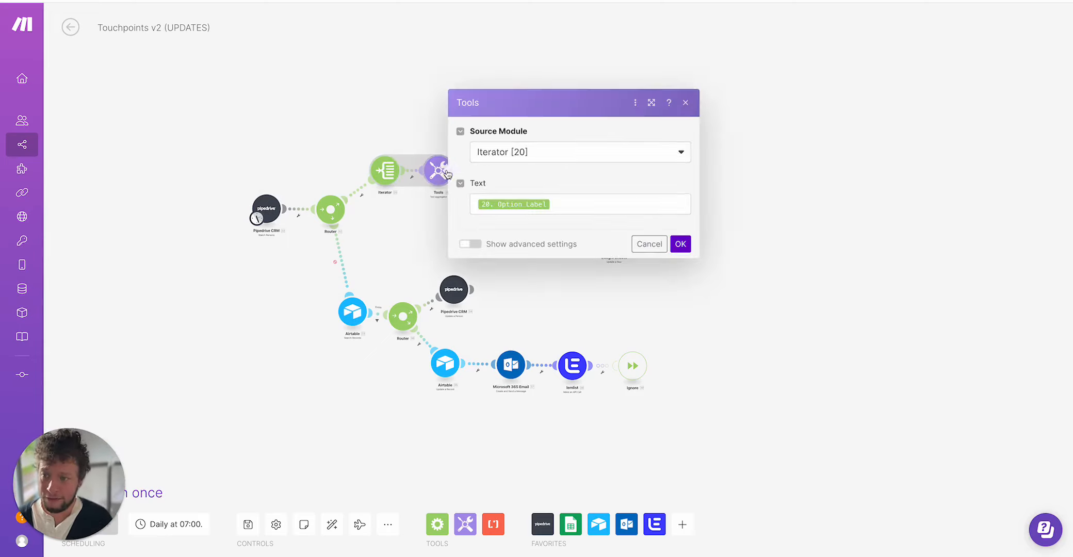
click(810, 207)
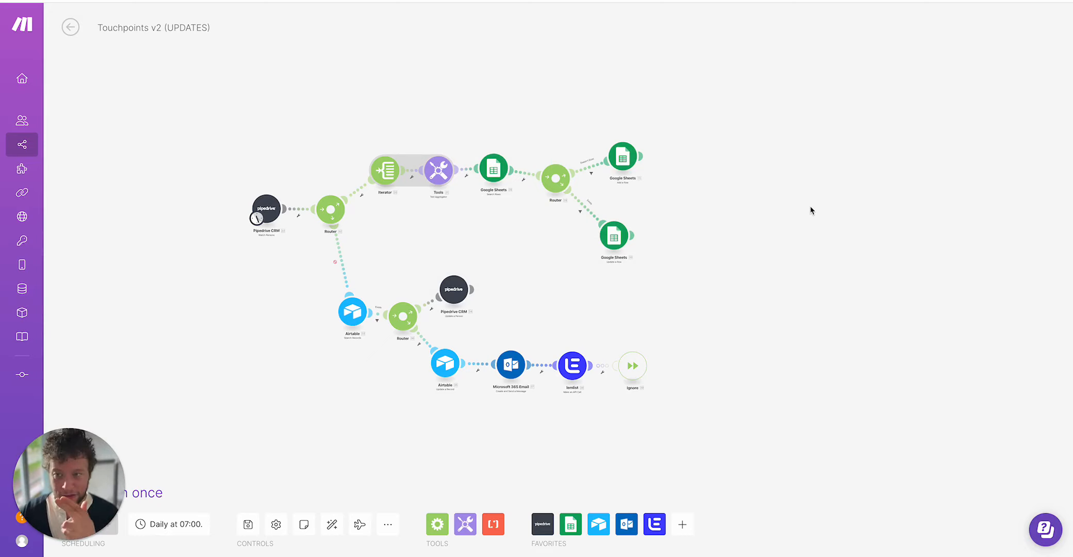
Review the Google Sheets search module's spreadsheet, sheet and Person ID filter, then close its settings
click(491, 171)
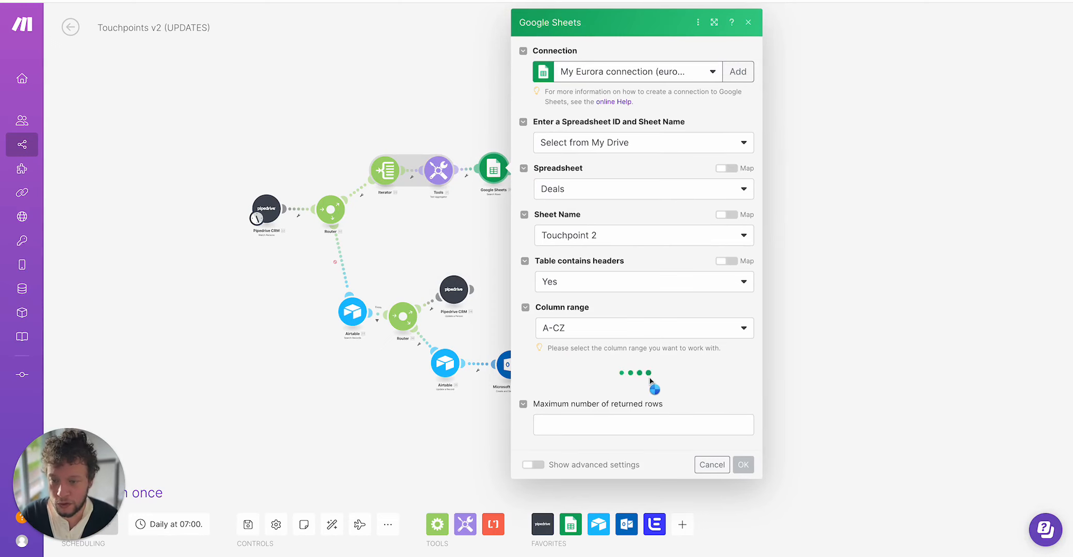
scroll(650, 393, down, 1)
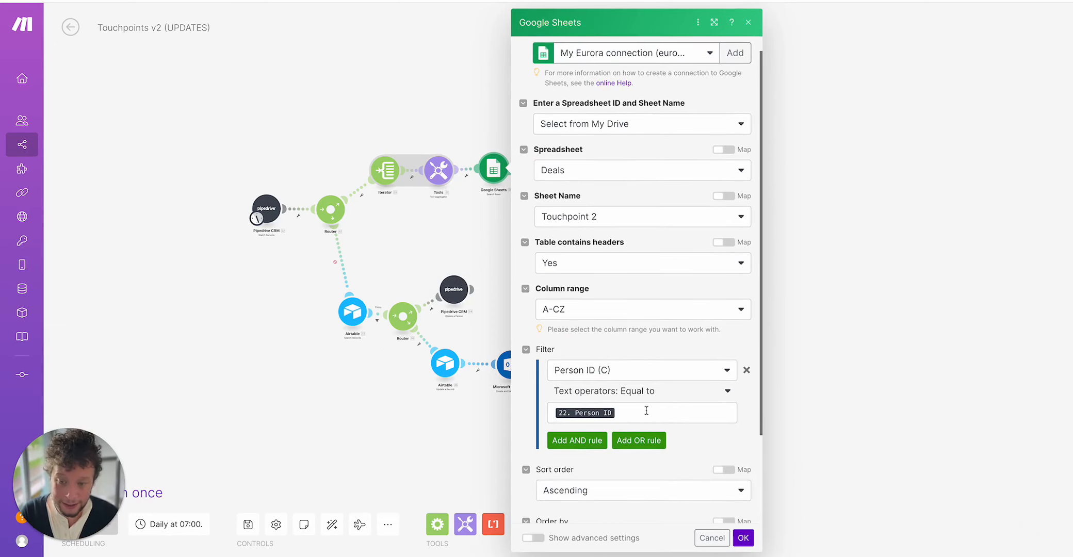
click(640, 411)
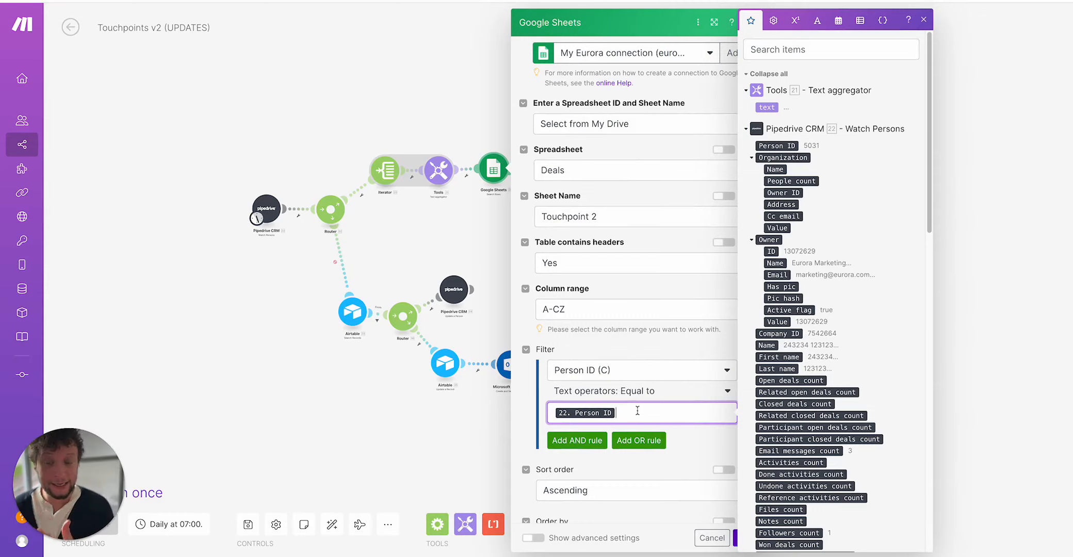
click(451, 233)
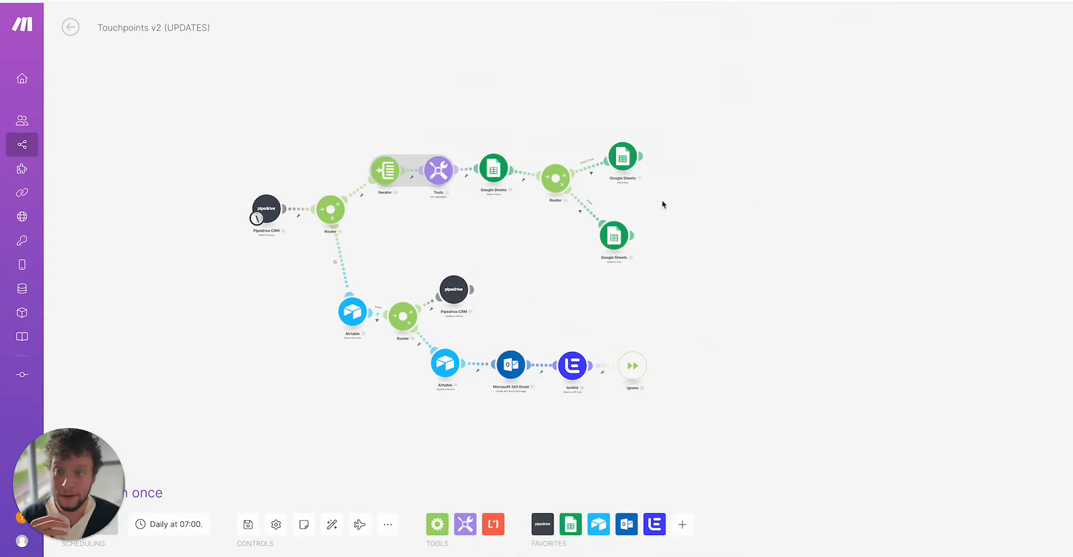
Open the upper Google Sheets module after the second router and browse the Pipedrive fields available for its Person ID value
click(624, 163)
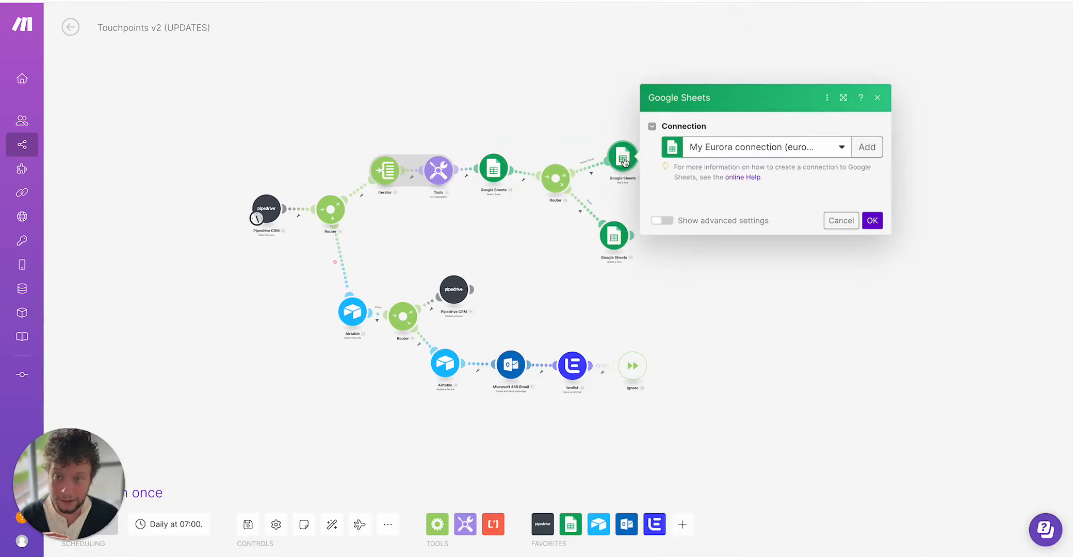
scroll(769, 368, down, 3)
scroll(772, 369, down, 2)
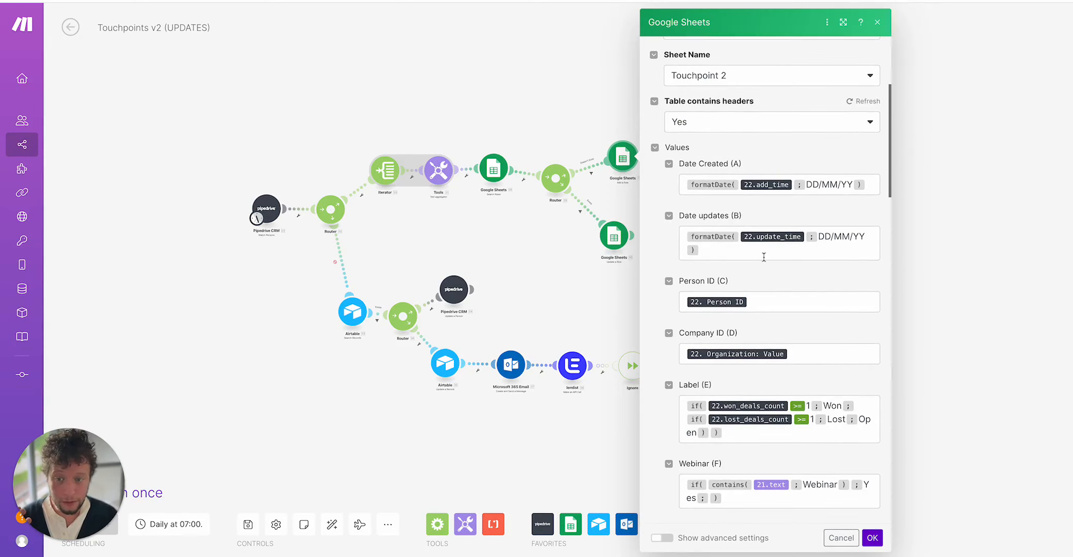
click(771, 301)
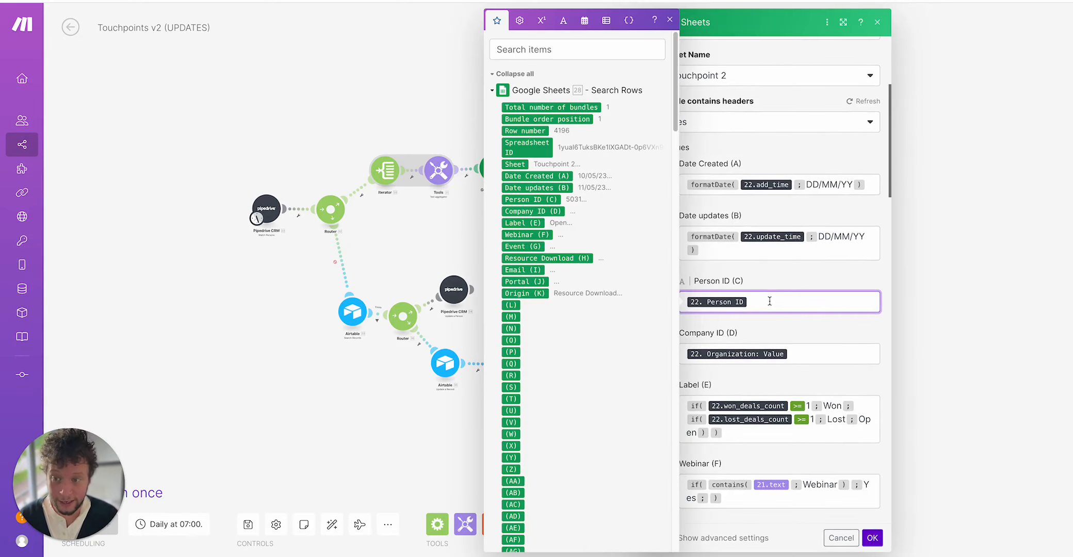
scroll(570, 316, down, 10)
scroll(572, 316, up, 10)
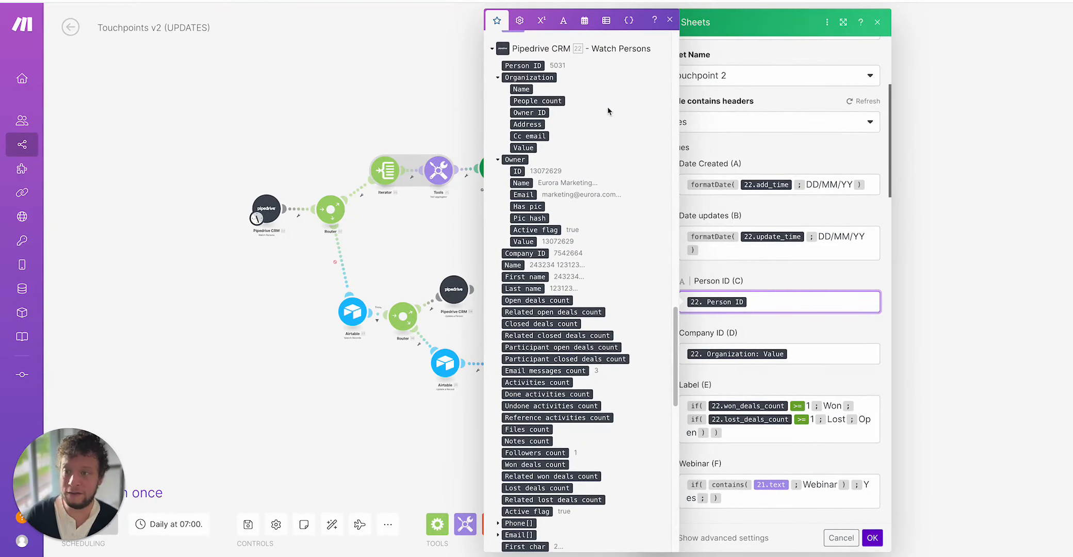
scroll(546, 166, down, 5)
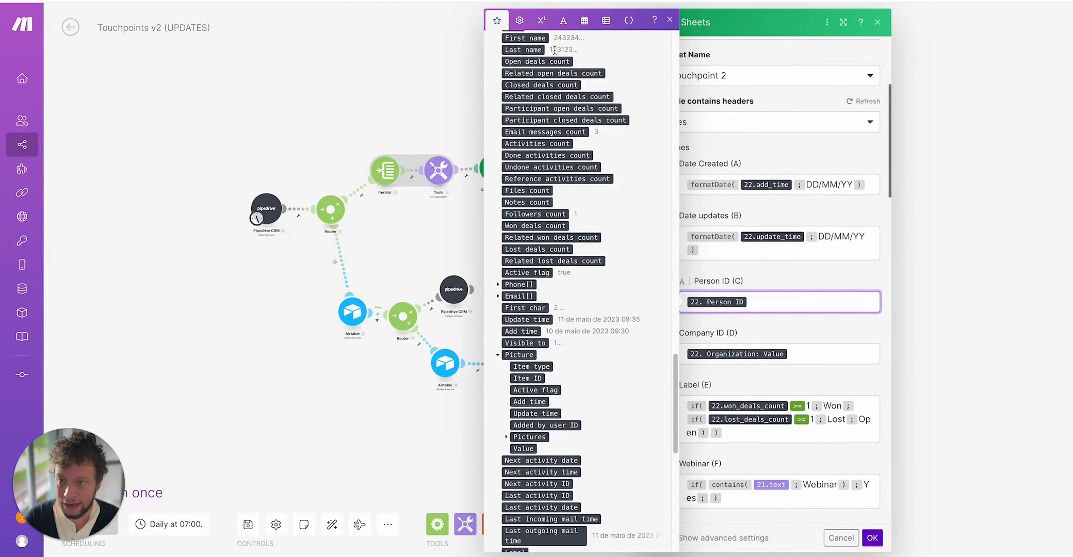
scroll(547, 166, down, 2)
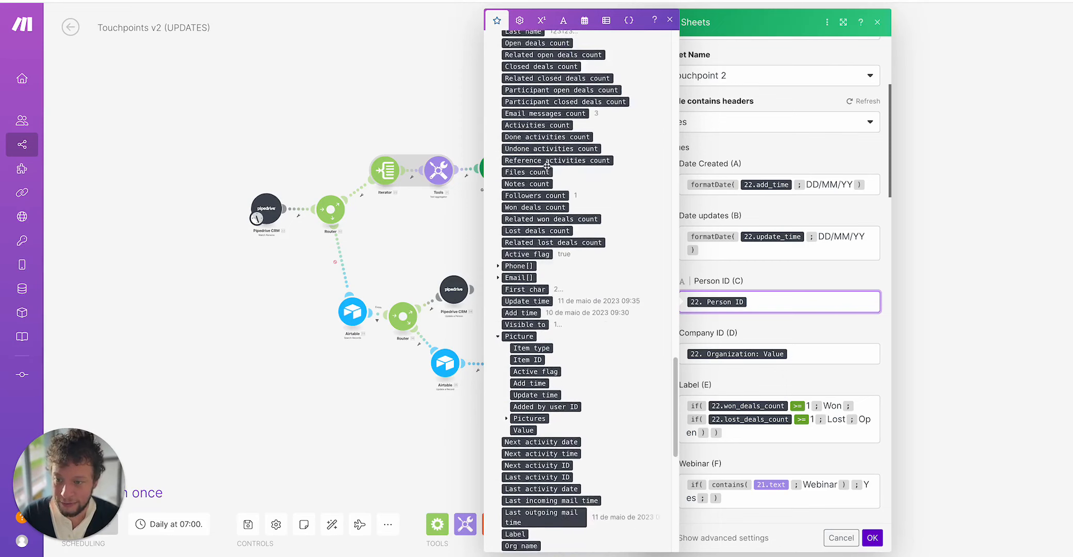
scroll(546, 165, down, 10)
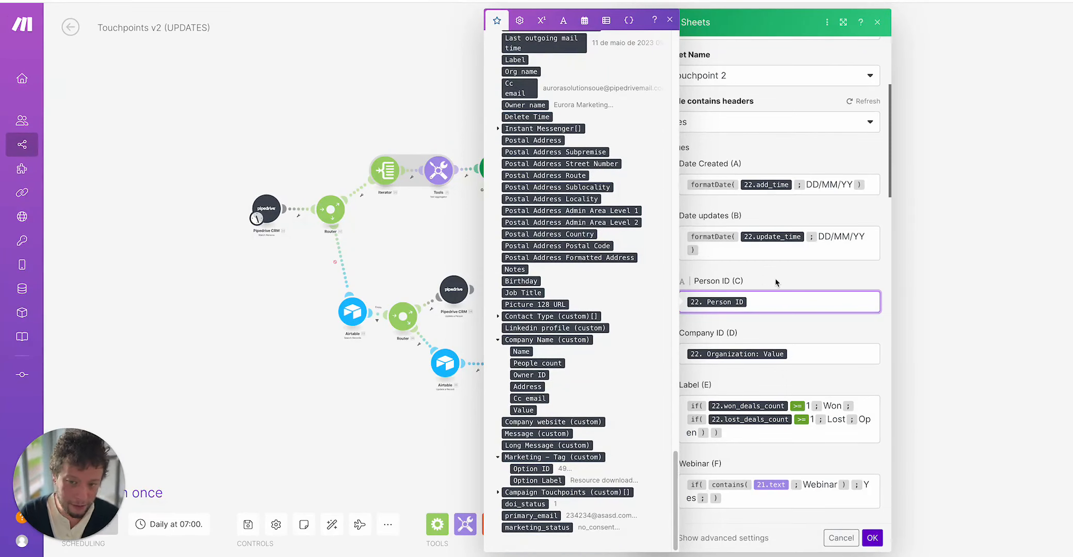
Review the module's column formulas from Date Created to Origin, then cancel its settings and return to the Looker Studio dashboard
click(787, 339)
scroll(745, 329, down, 2)
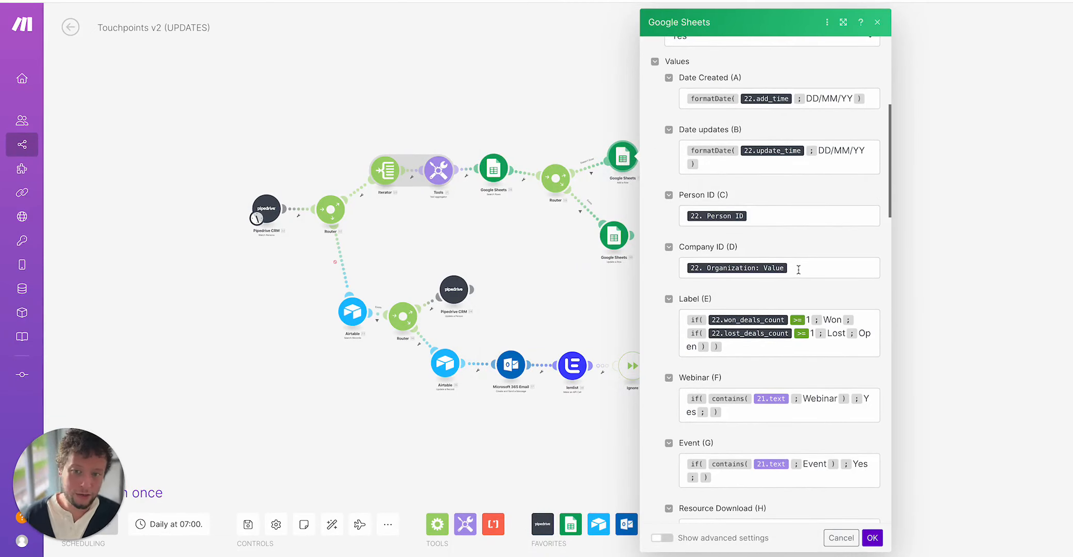
scroll(798, 267, down, 2)
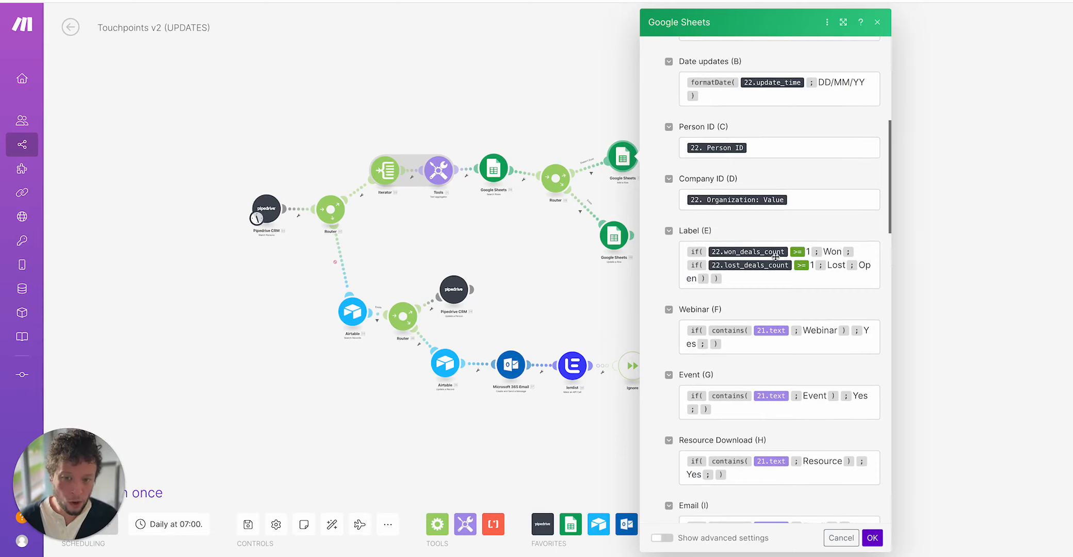
scroll(753, 281, up, 4)
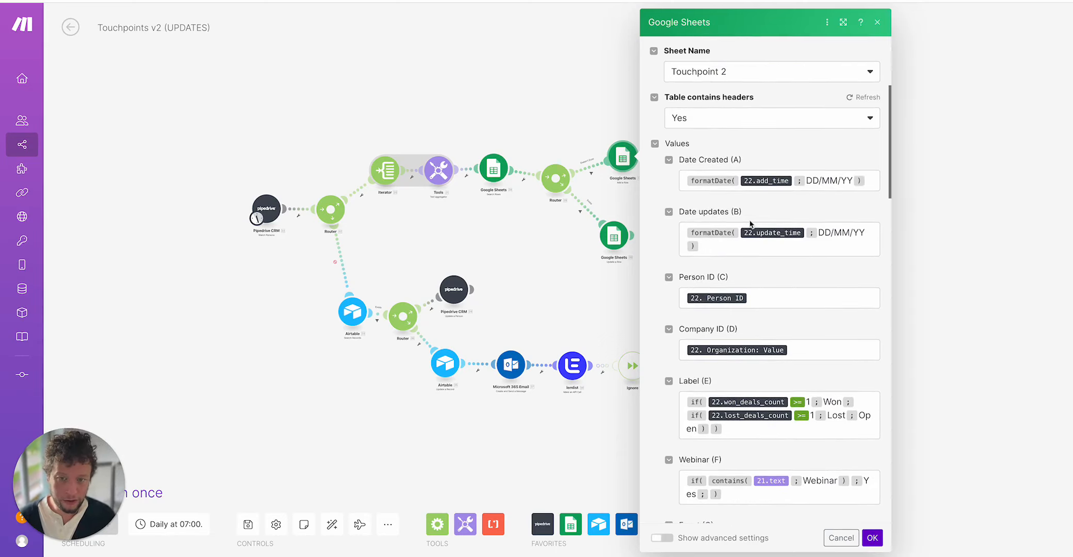
scroll(742, 242, down, 8)
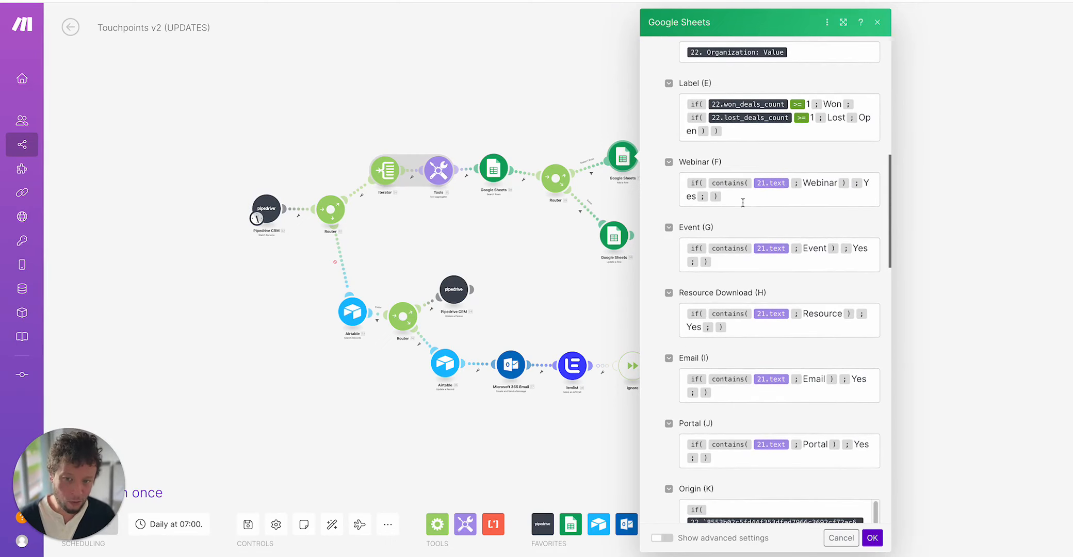
scroll(733, 261, down, 5)
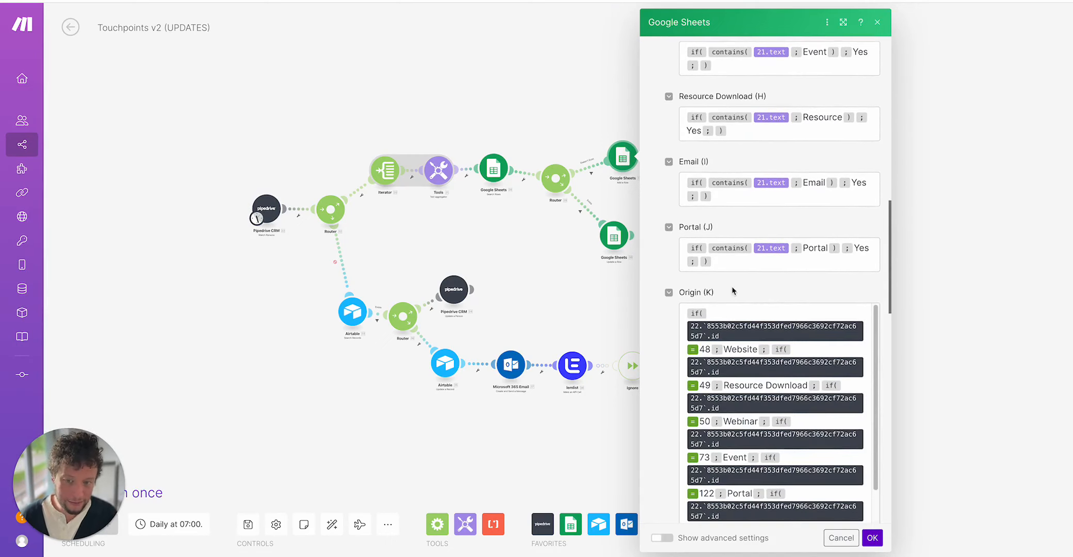
scroll(734, 195, down, 5)
scroll(724, 188, down, 2)
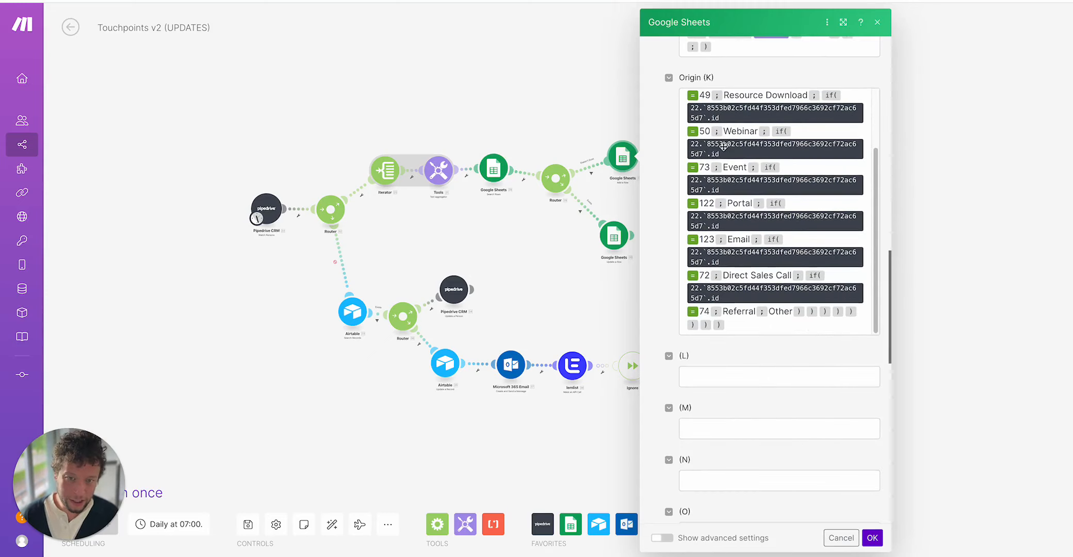
scroll(724, 188, down, 10)
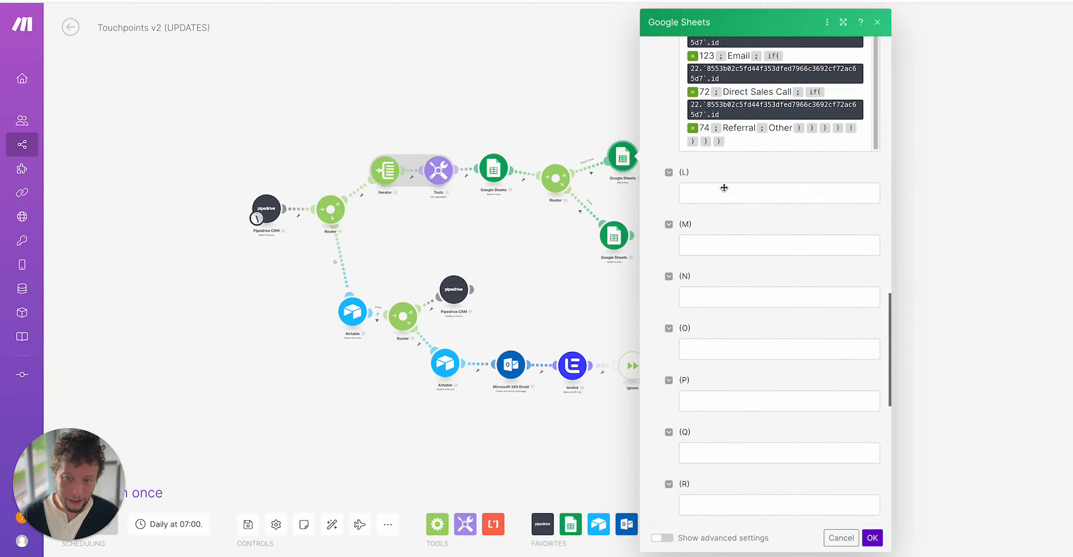
click(840, 538)
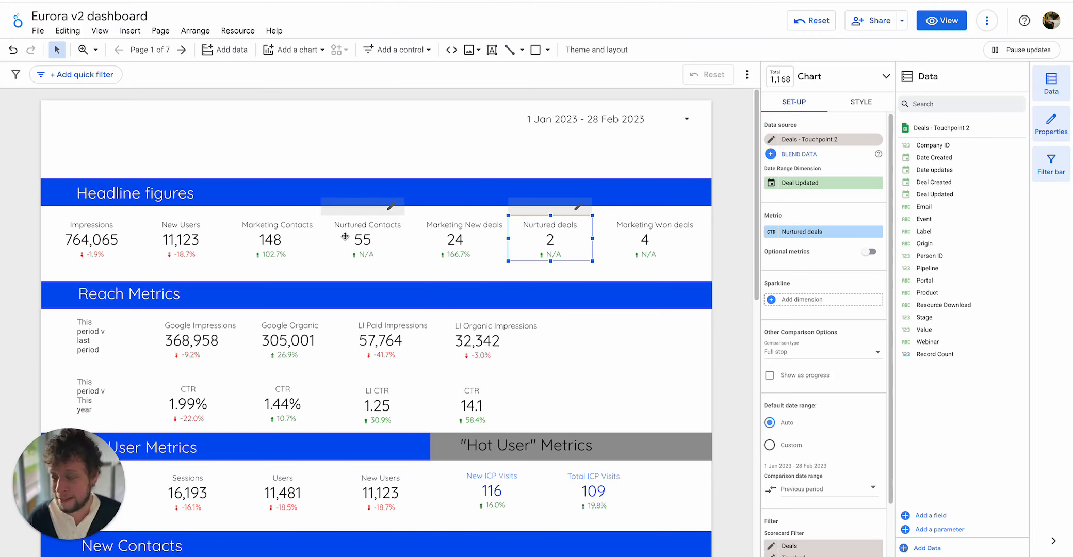
Select the Marketing Contacts scorecard and view the fields available for its date range dimension without changing it
click(288, 239)
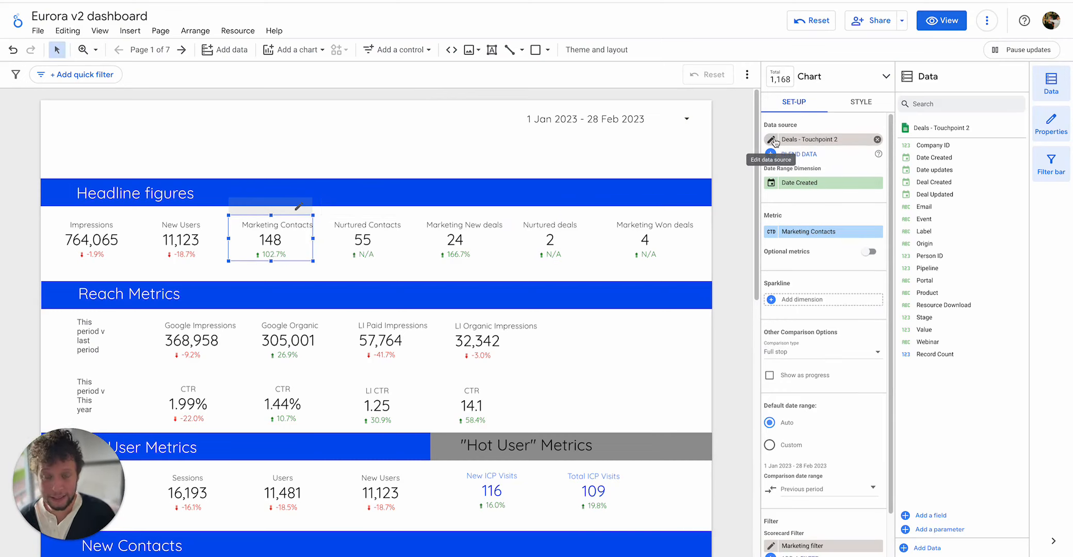
click(772, 184)
key(Escape)
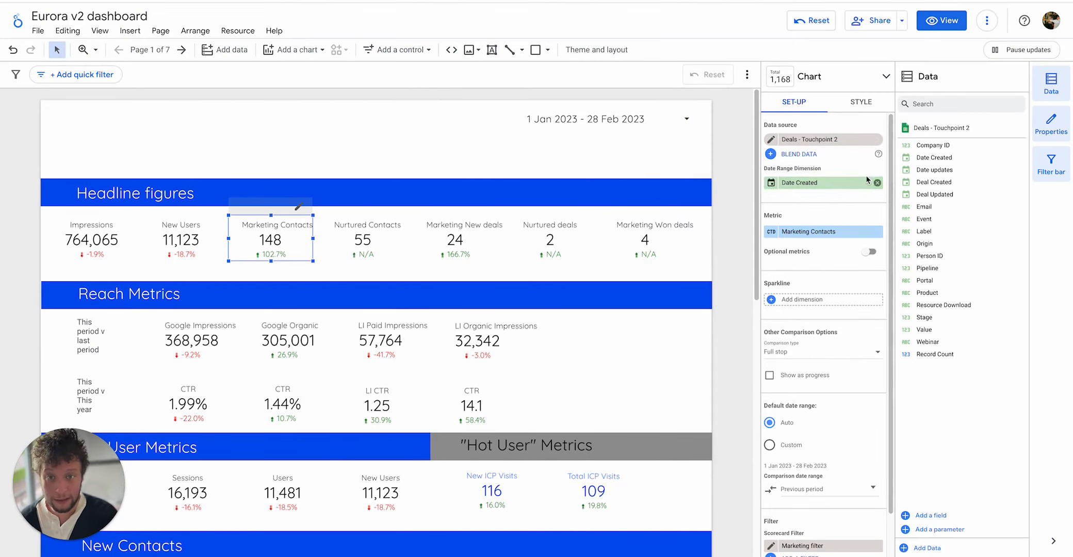
click(852, 185)
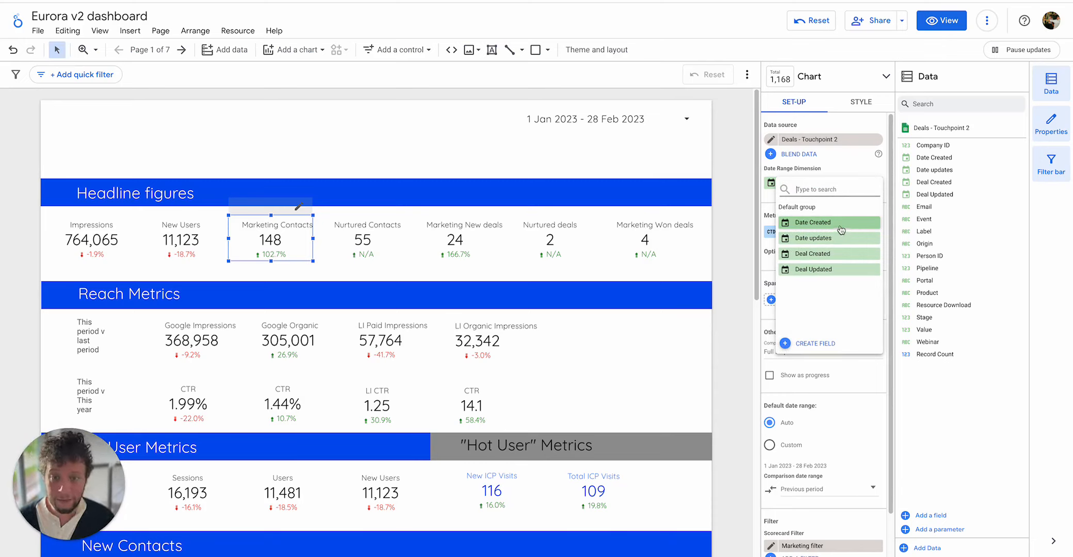
click(850, 175)
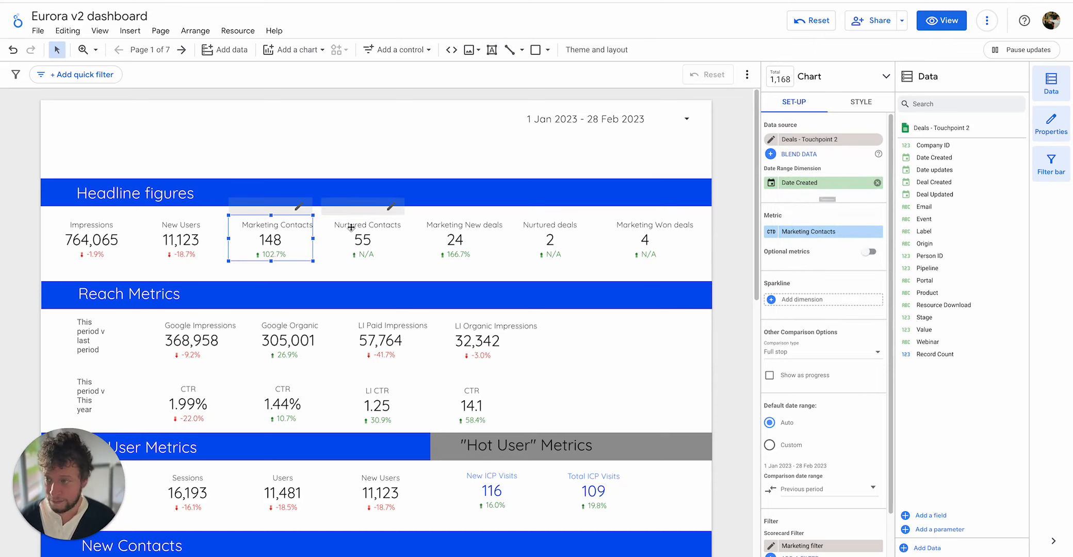
Open the Marketing filter of the Marketing Contacts scorecard, read its Origin conditions and close it
scroll(839, 299, down, 1)
scroll(839, 299, down, 2)
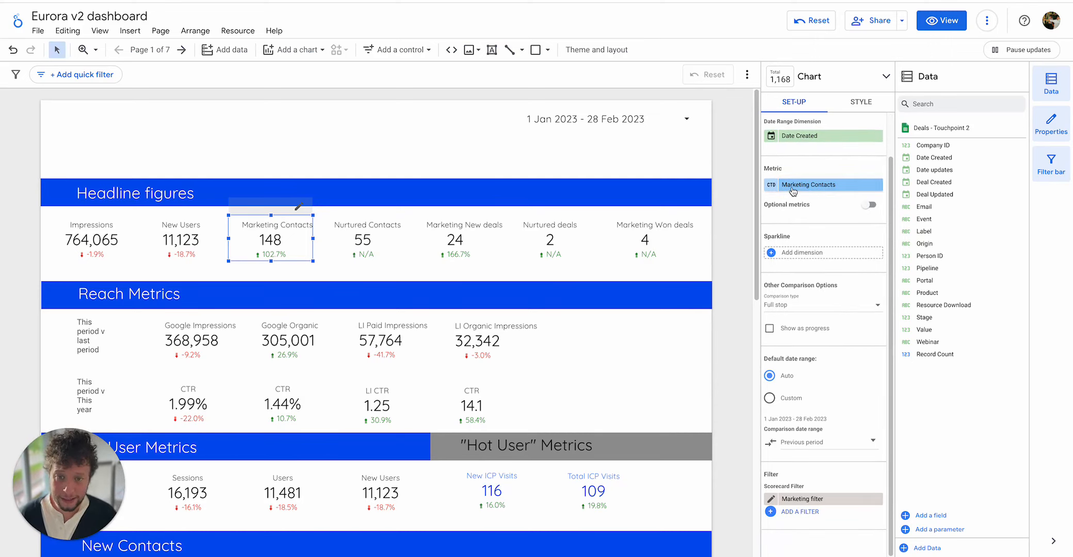
click(775, 500)
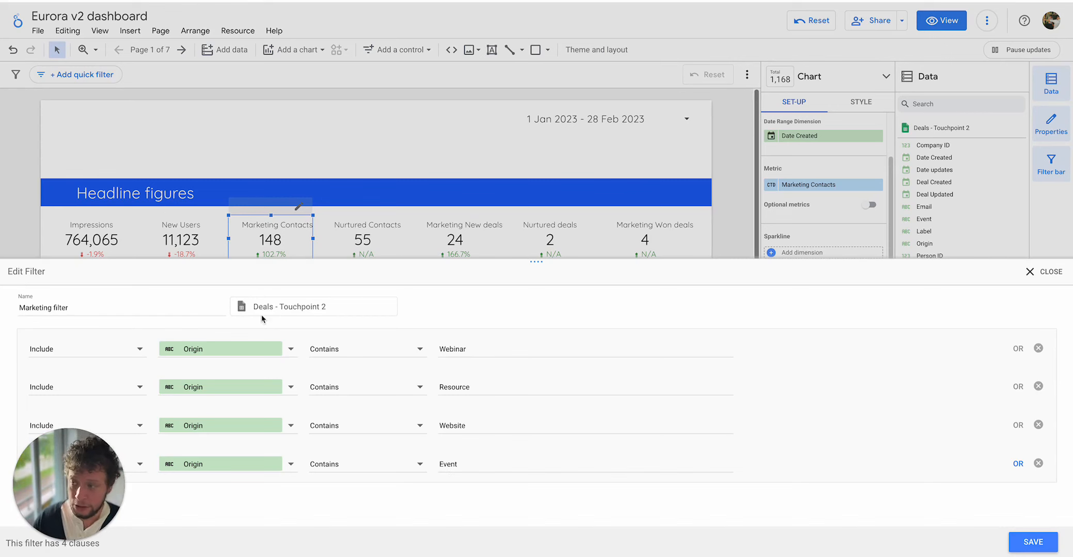
click(1034, 273)
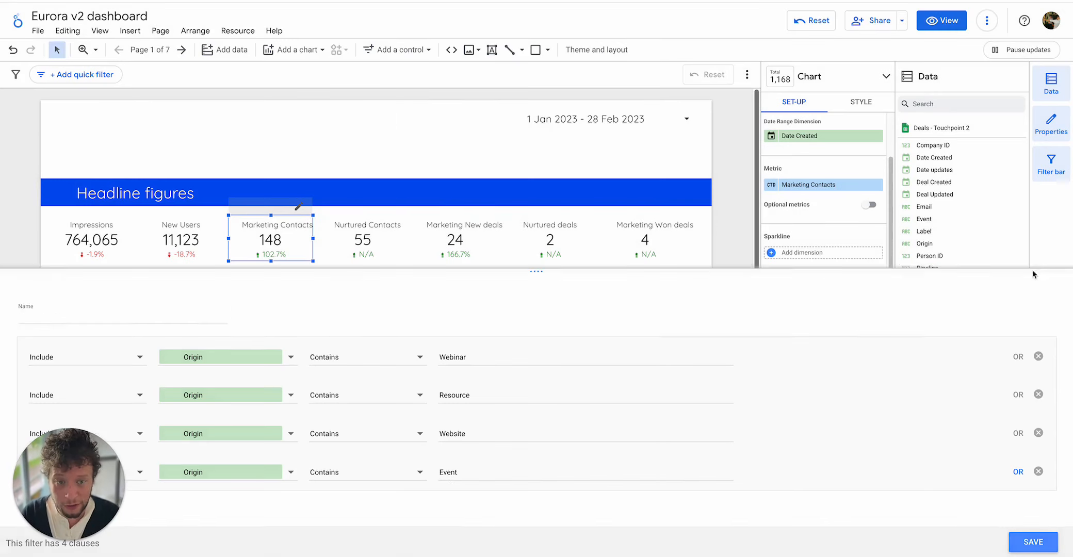
Inspect the Nurtured Contacts and Marketing New deals scorecards, reviewing their date range dimension, metric and filter settings
click(358, 230)
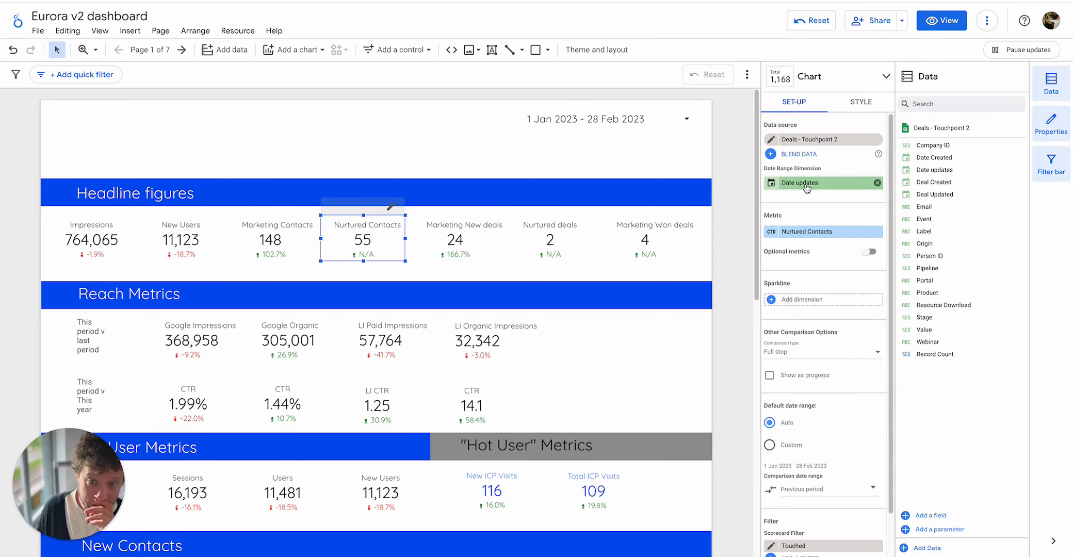
click(443, 242)
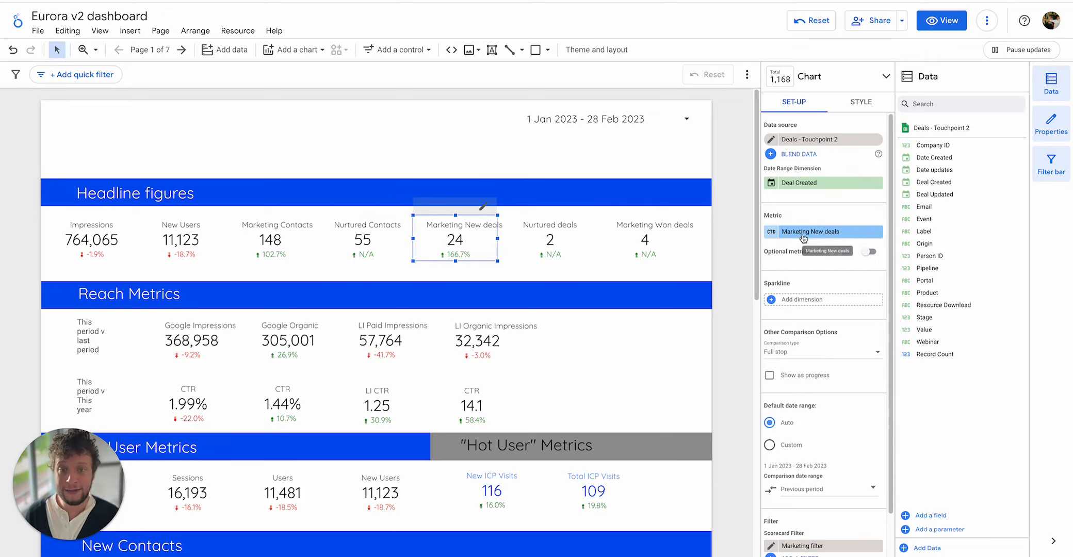
scroll(816, 238, down, 1)
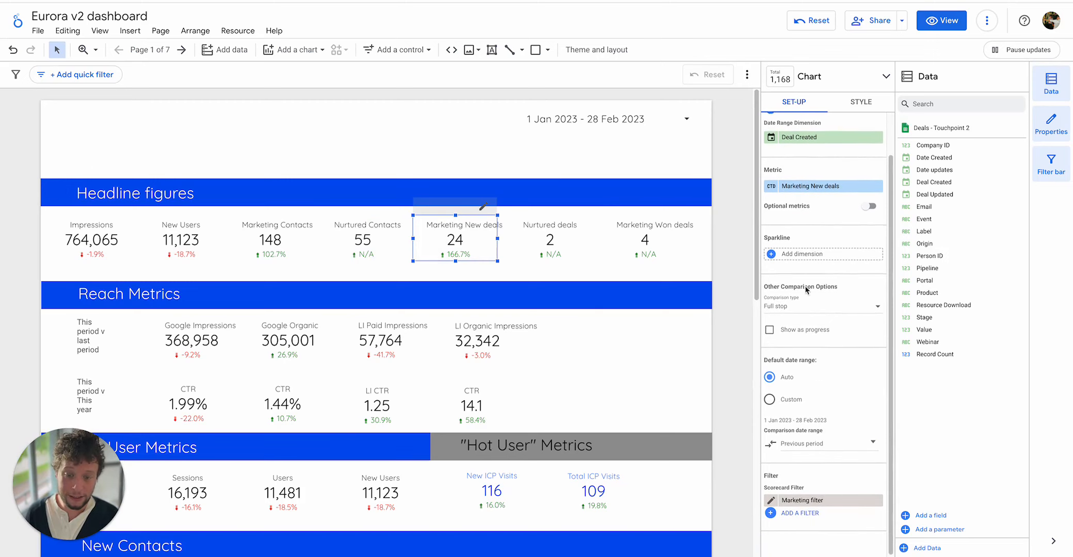
scroll(586, 200, down, 1)
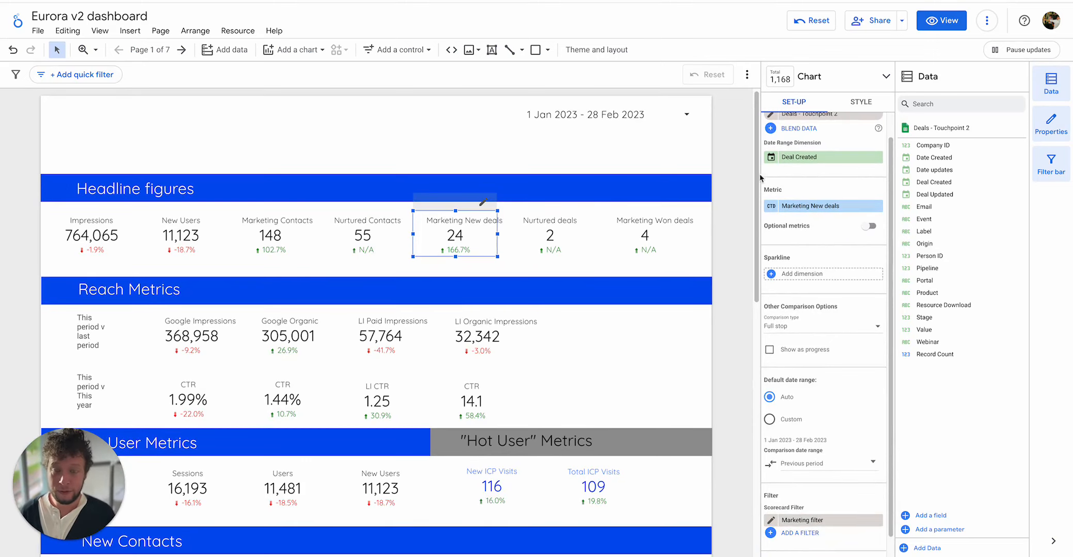
scroll(810, 180, up, 1)
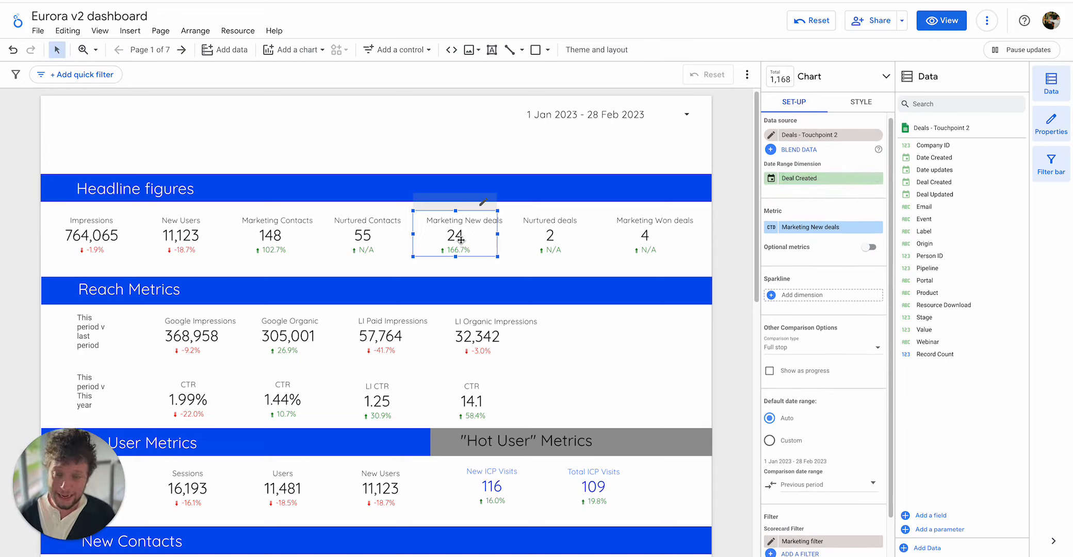
Select the Nurtured deals and Marketing Won deals scorecards and view the Marketing Won deals metric's settings without changing them
click(529, 240)
click(651, 238)
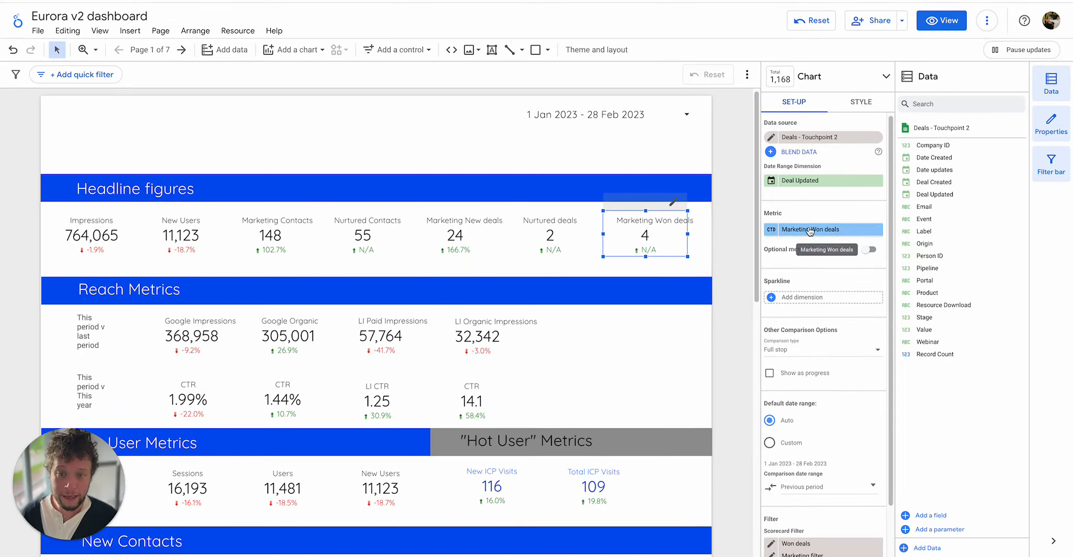
click(813, 230)
click(815, 203)
click(771, 230)
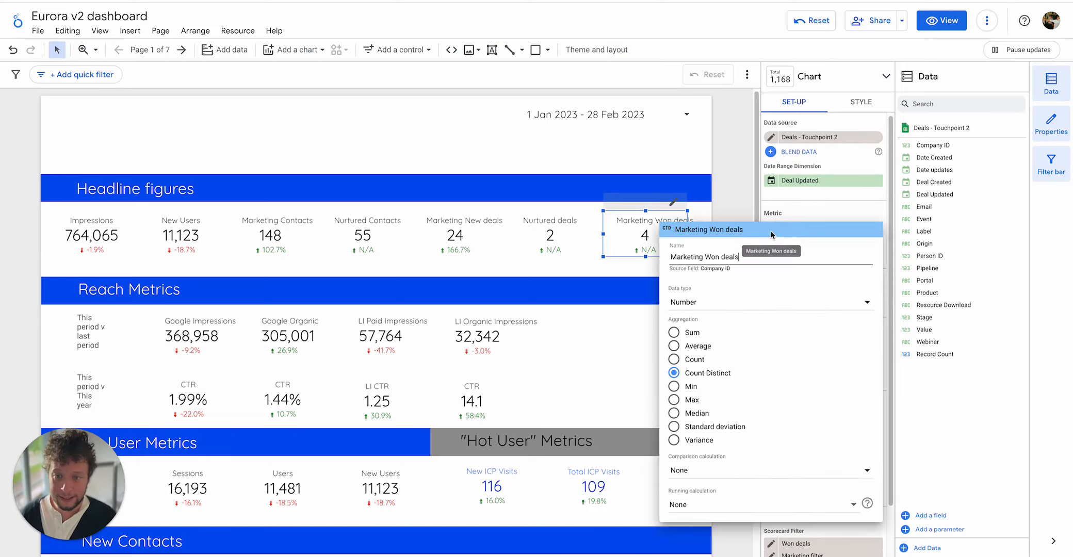
click(786, 201)
Read the Won deals filter of the Marketing Won deals scorecard and check the matching Label column in the Touchpoint 2 sheet of Deals
scroll(797, 240, down, 1)
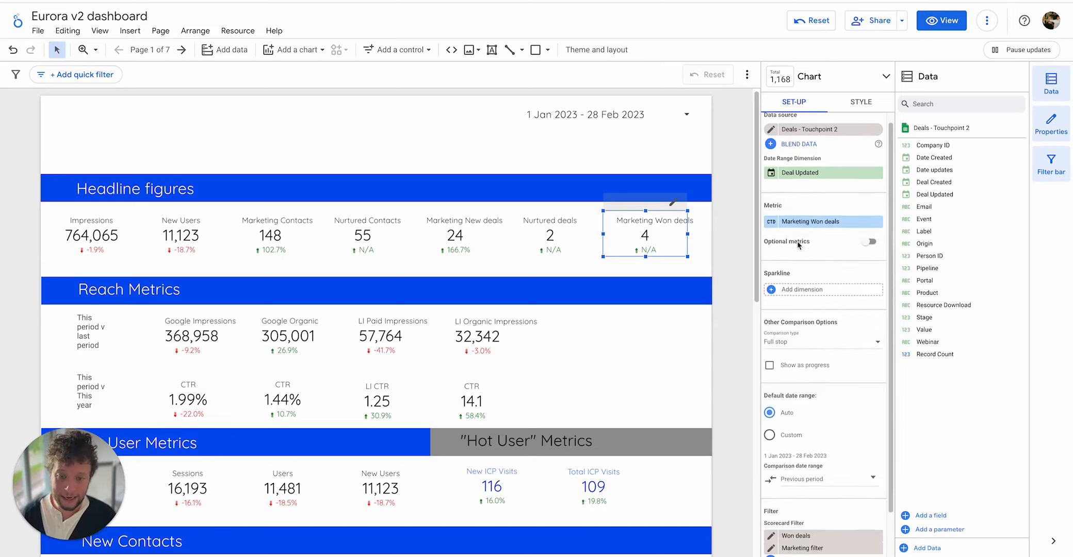
click(772, 487)
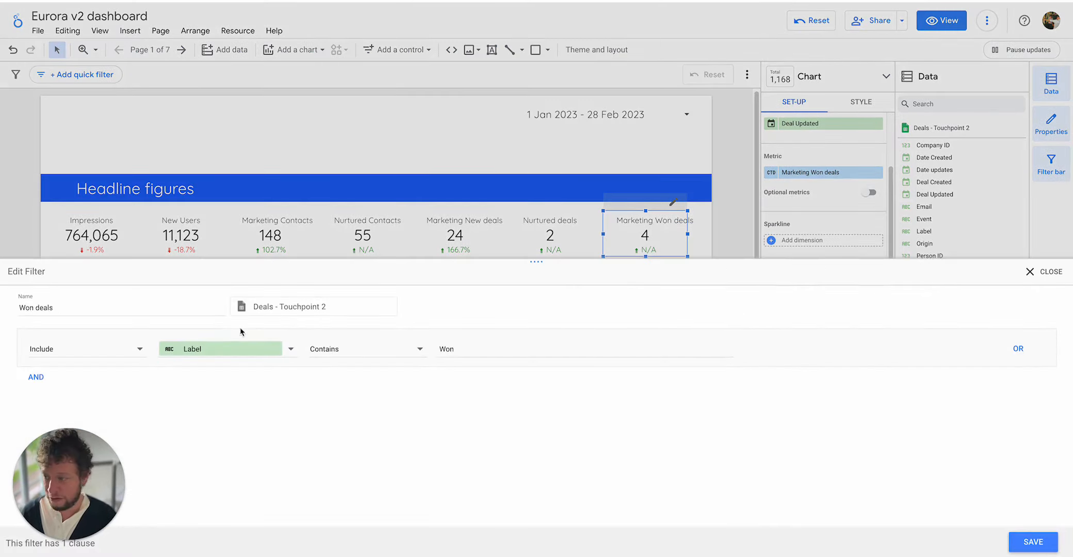
click(1047, 272)
click(593, 1)
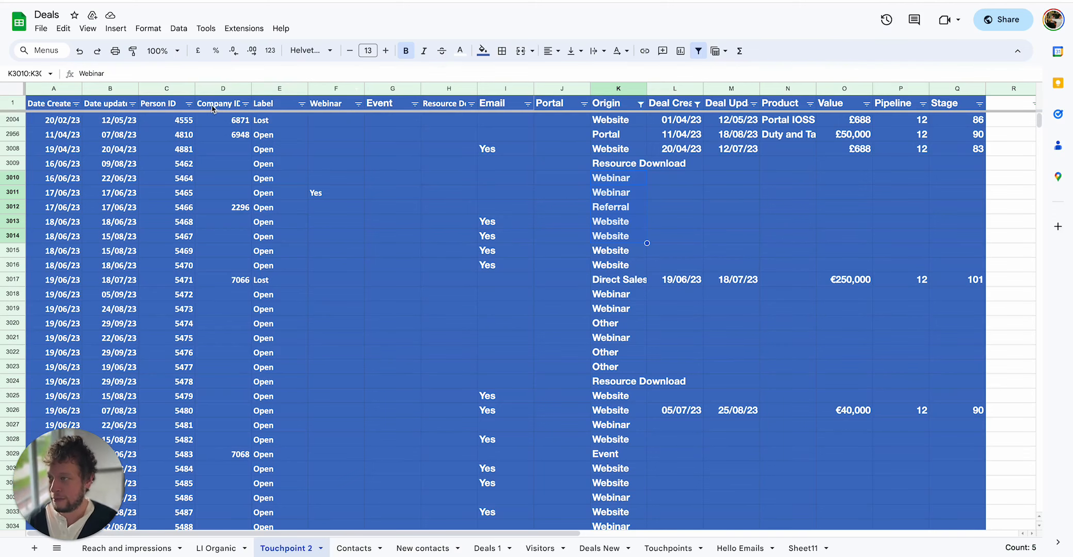
click(268, 106)
click(388, 1)
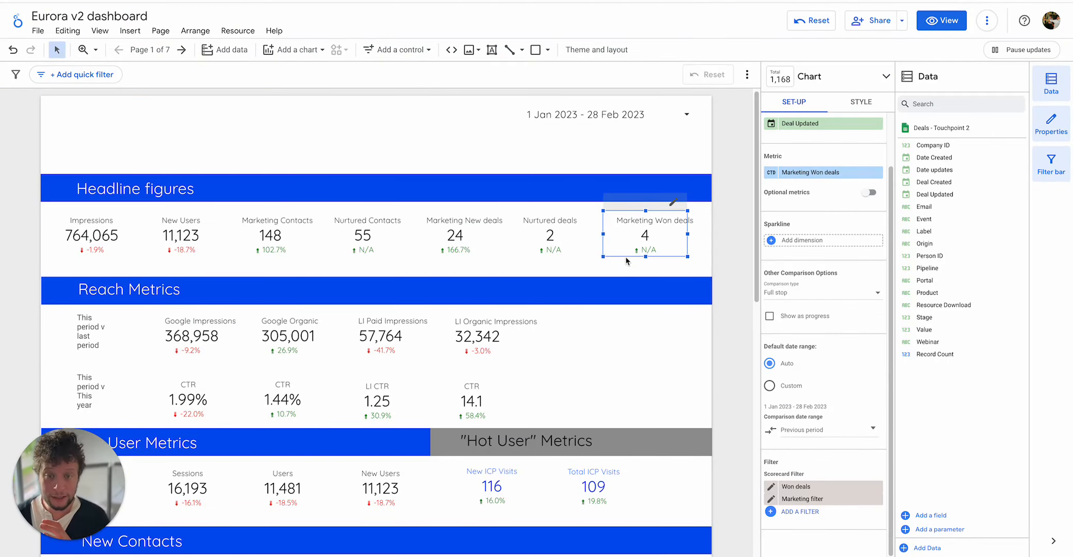
Review the Marketing Won deals date range dimension, and open and close the dashboard's date range control without changing it
scroll(828, 225, up, 2)
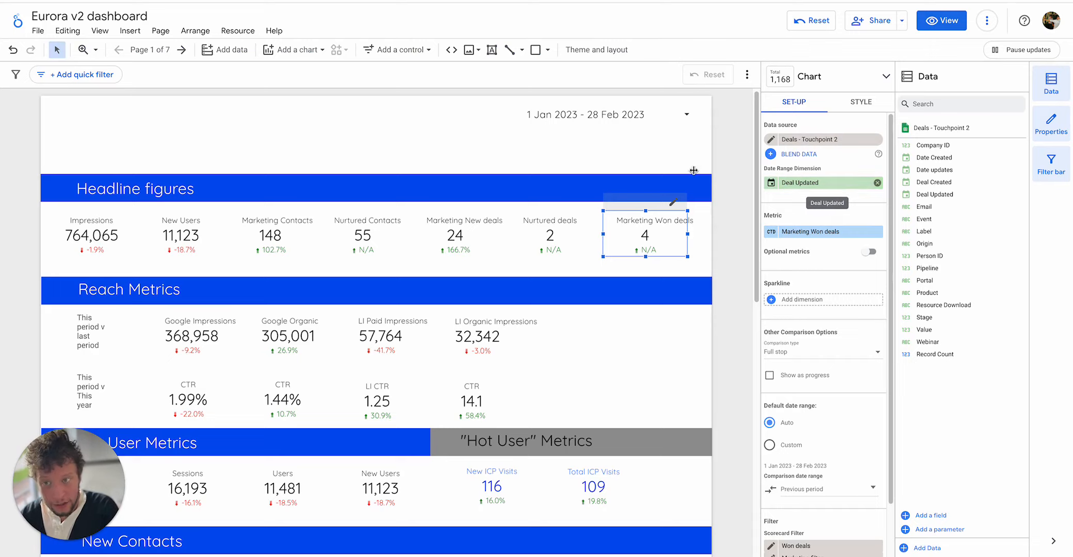
click(638, 122)
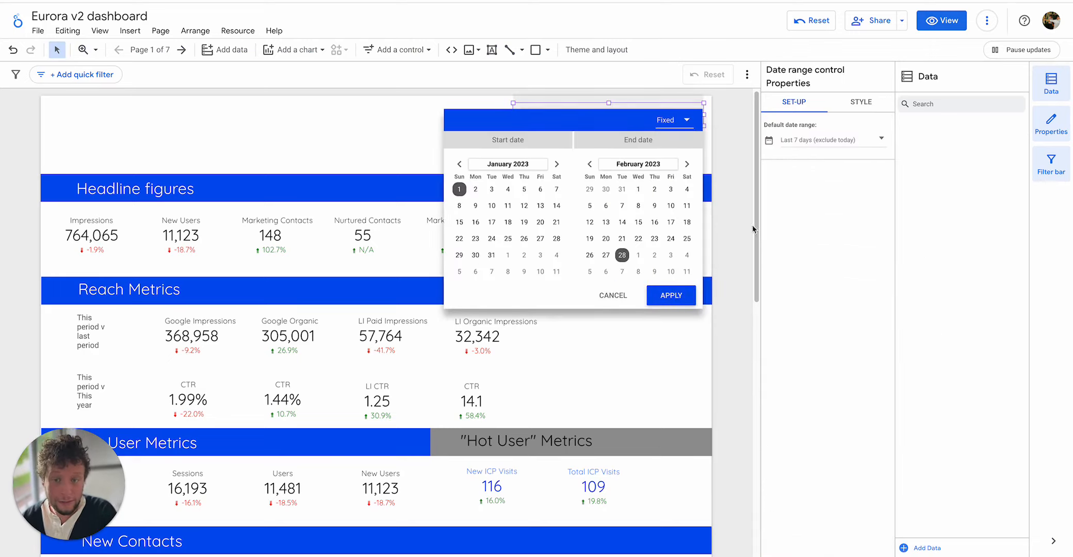
click(731, 125)
Select the Nurtured deals scorecard and review its metric, date range dimension and filters
click(549, 242)
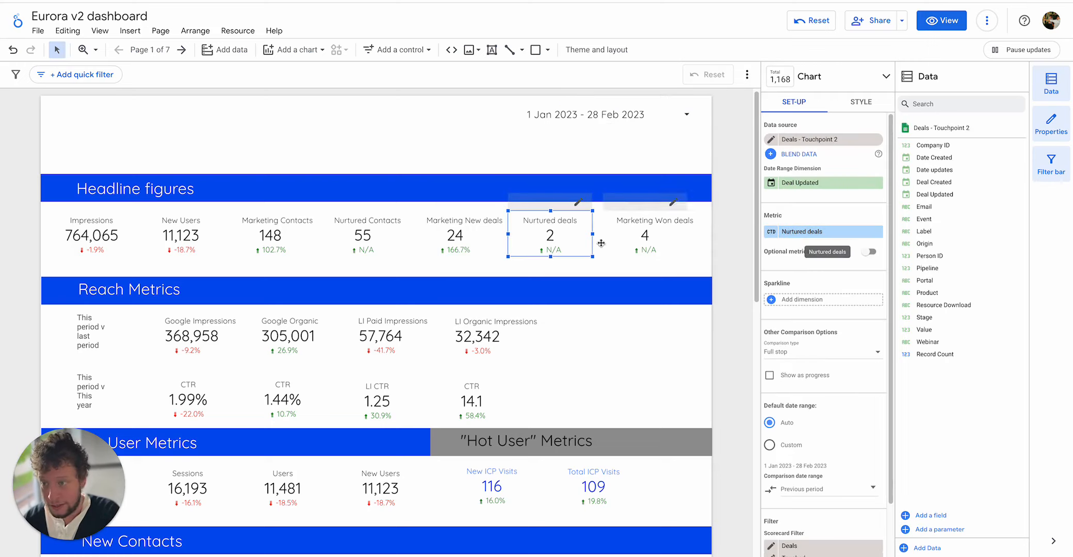
scroll(851, 251, down, 2)
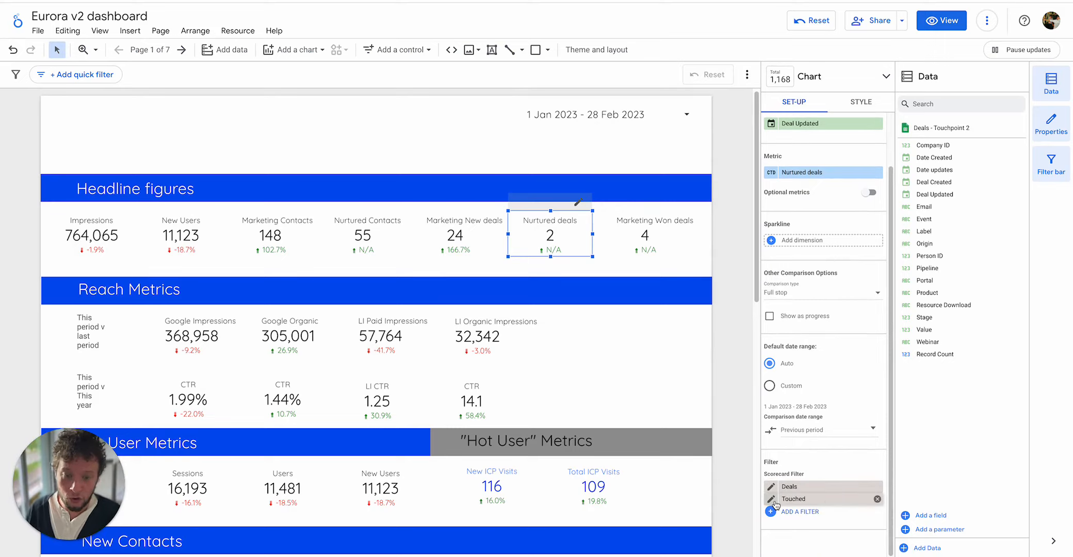
scroll(240, 294, down, 1)
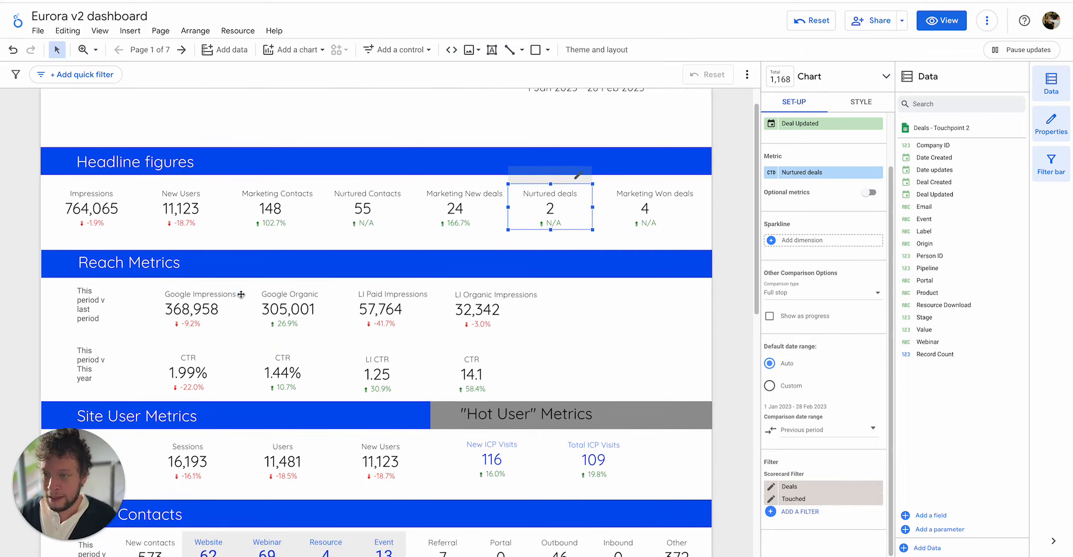
Go through the Google Impressions, Google Organic, LI Paid Impressions and LI Organic Impressions scorecards to examine their data sources
click(175, 301)
click(304, 315)
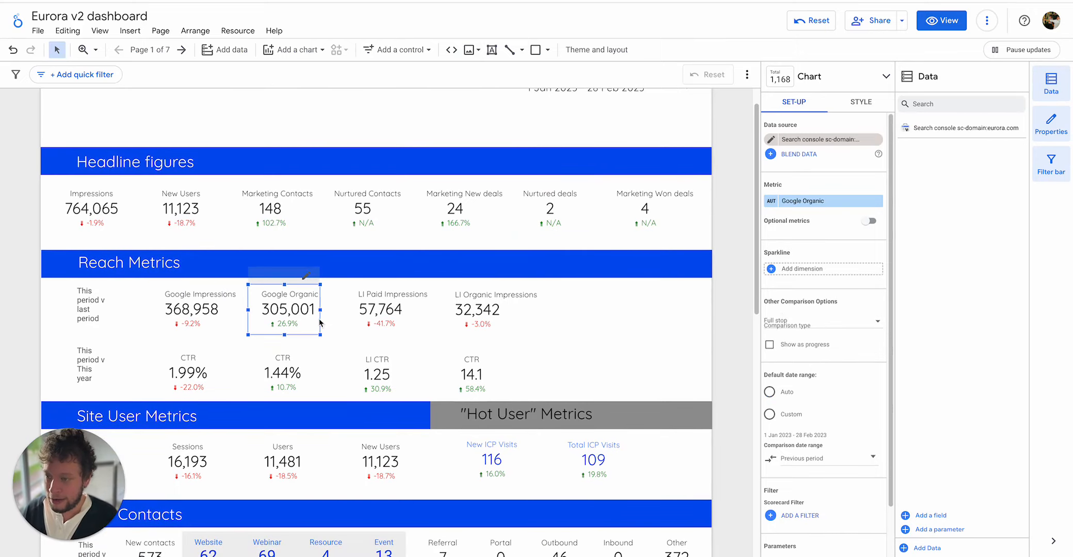
click(379, 311)
click(473, 311)
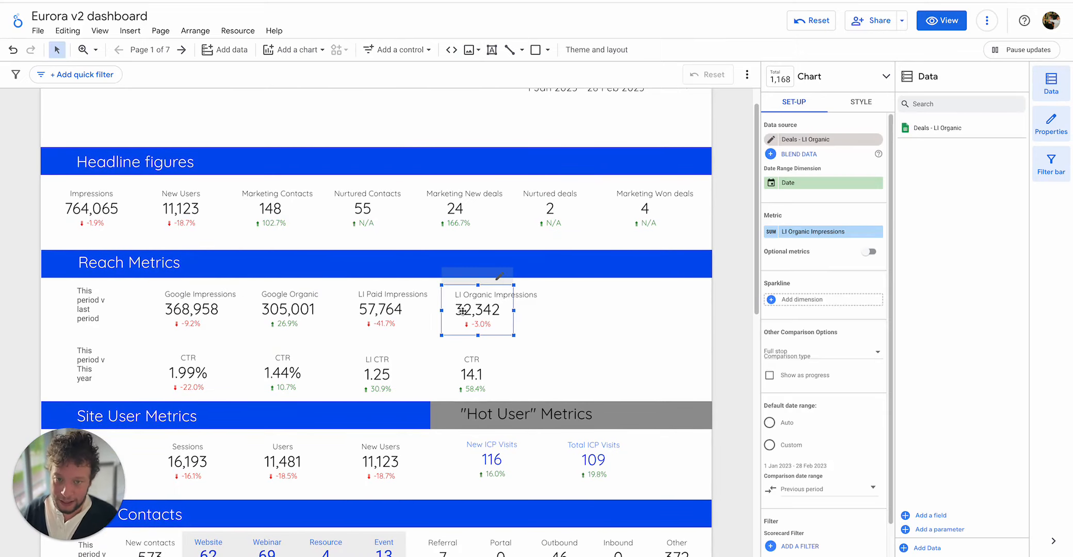
click(222, 315)
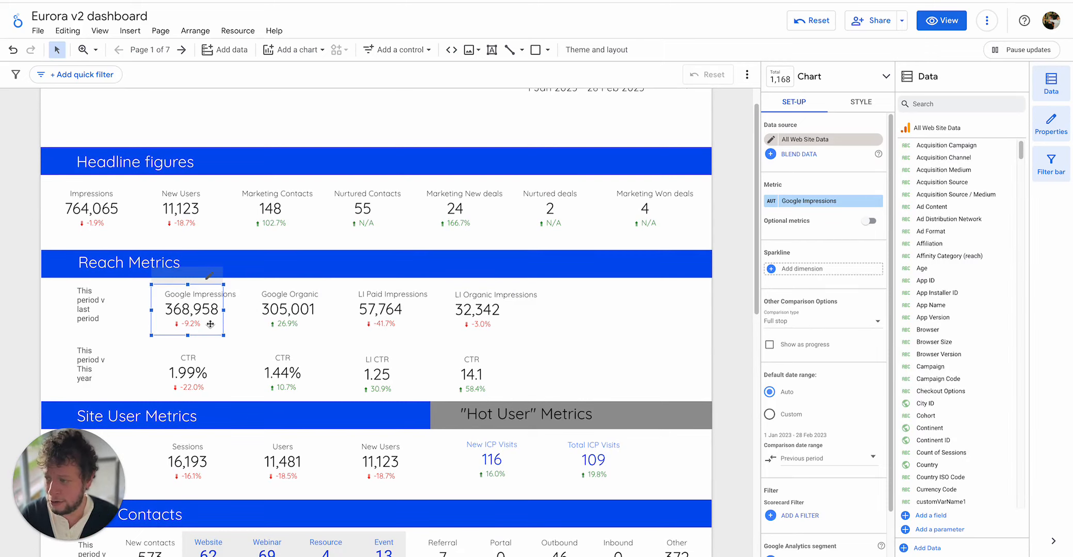
click(285, 316)
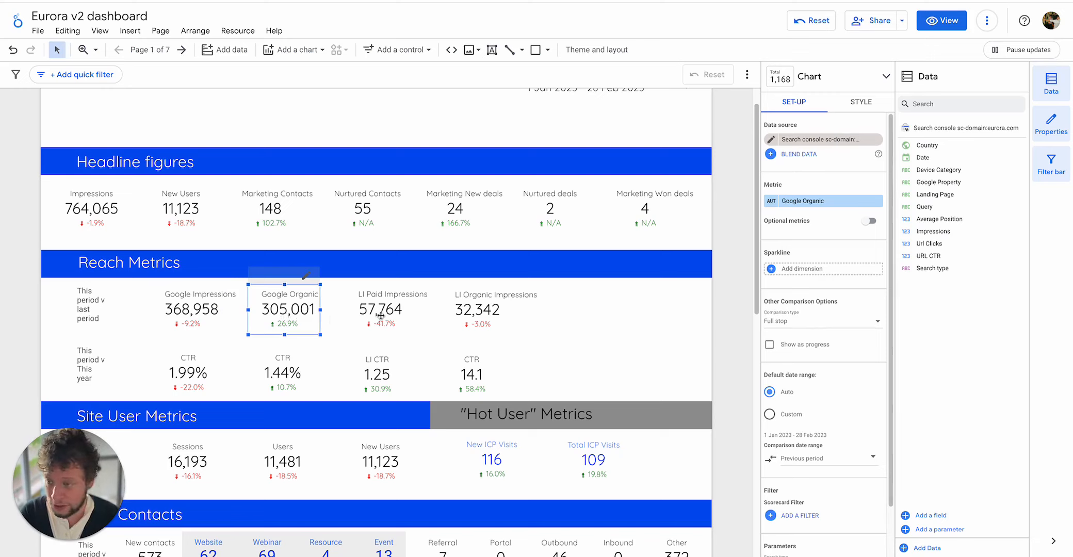
click(404, 316)
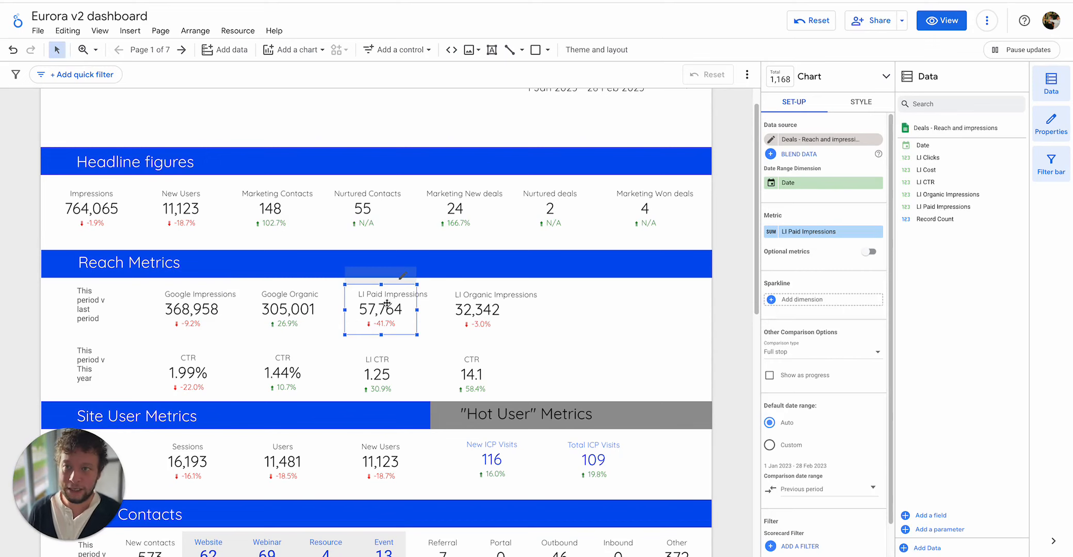
click(472, 308)
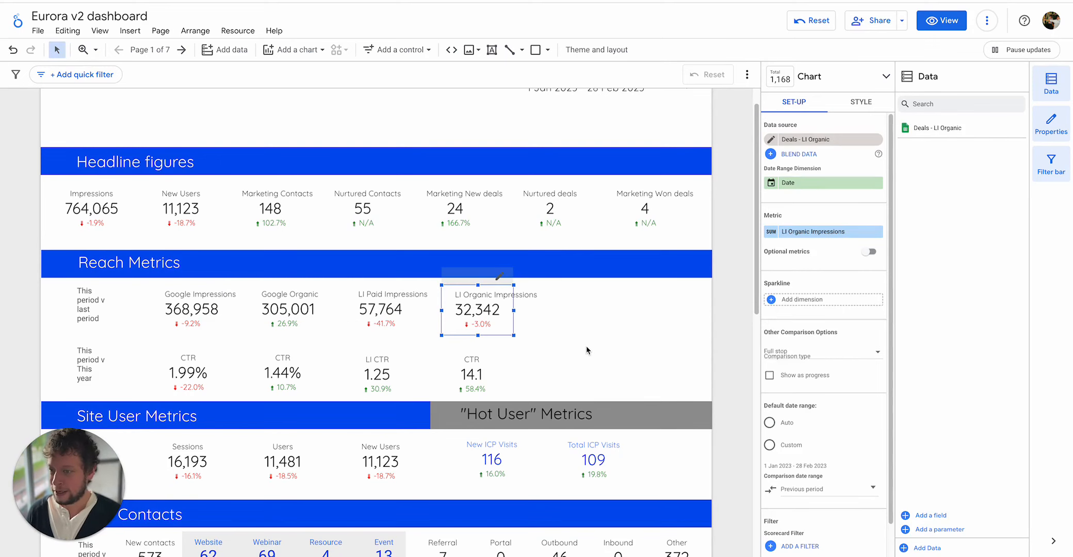
Compare the data sources behind the New ICP Visits and New Users scorecards in the site user and hot user sections
scroll(586, 351, down, 4)
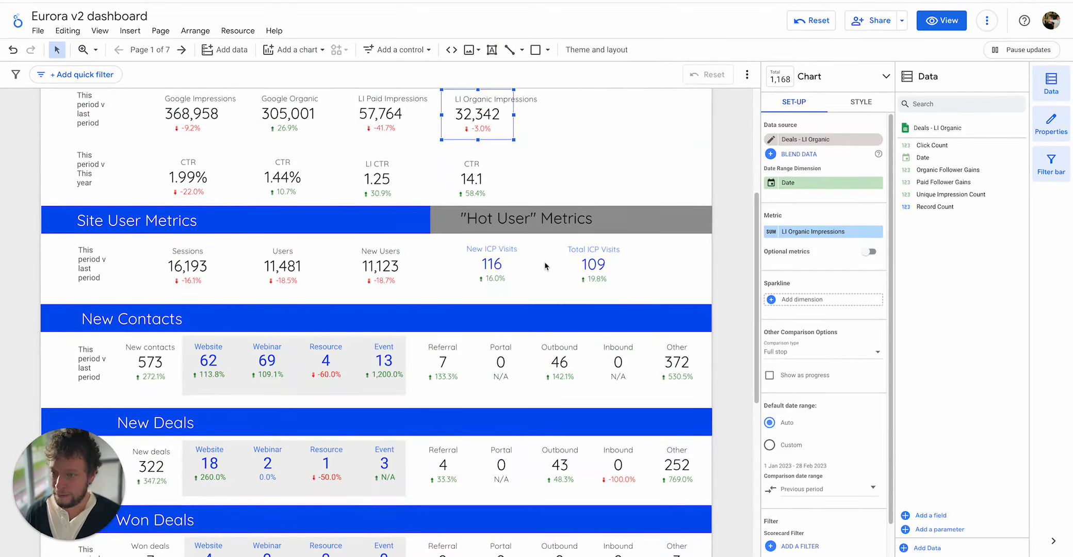
click(495, 261)
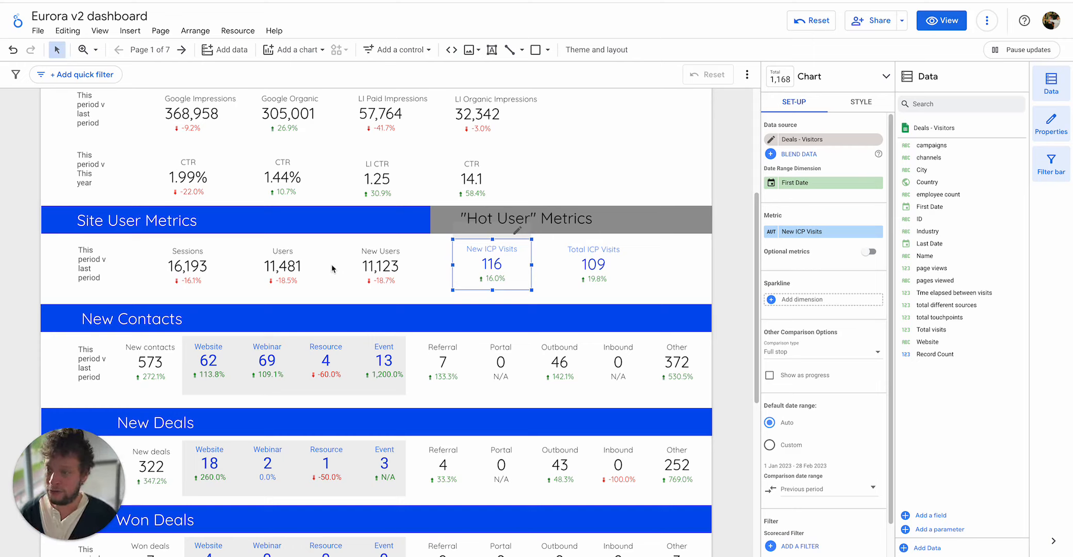
click(380, 259)
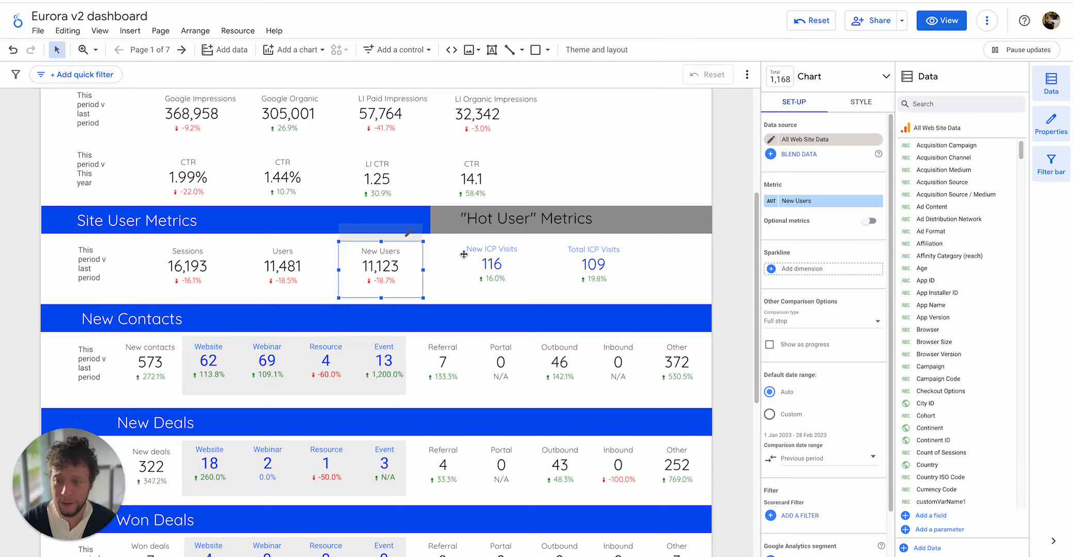
click(490, 263)
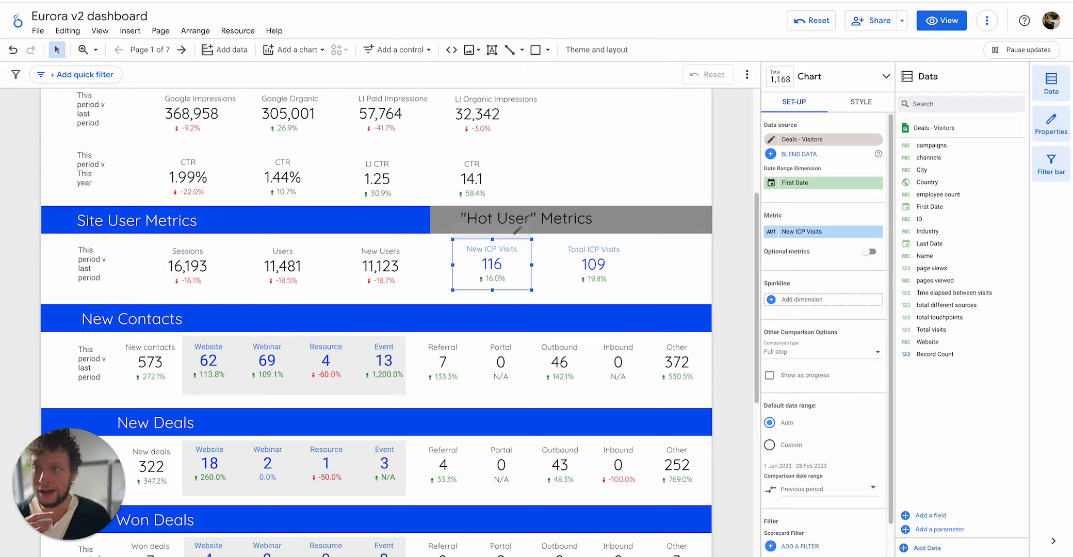
Switch to the Webvisits to dashboard scenario in Make, view the first HTTP module's request URL and close its settings
click(559, 1)
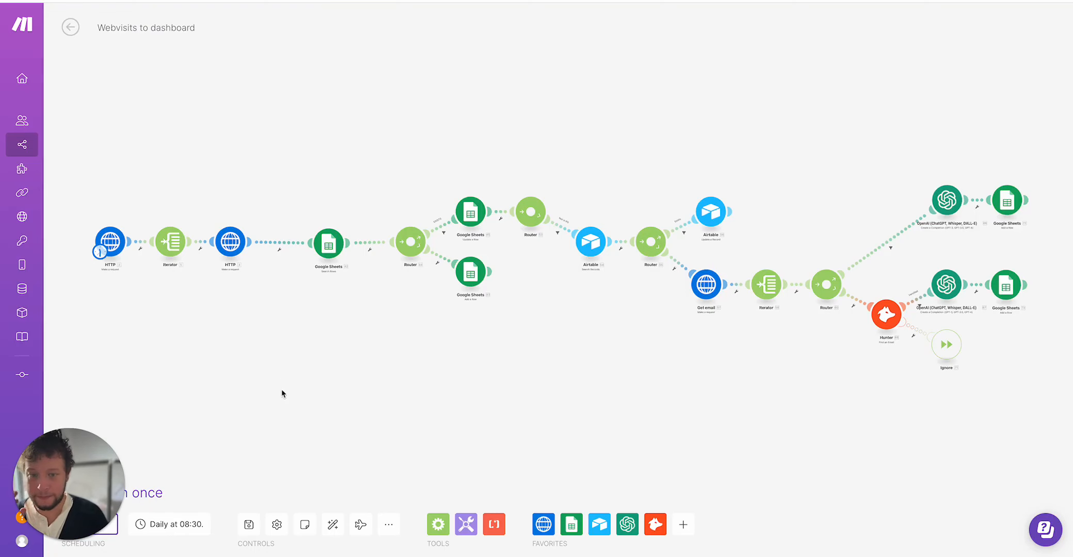
drag(206, 320, 256, 319)
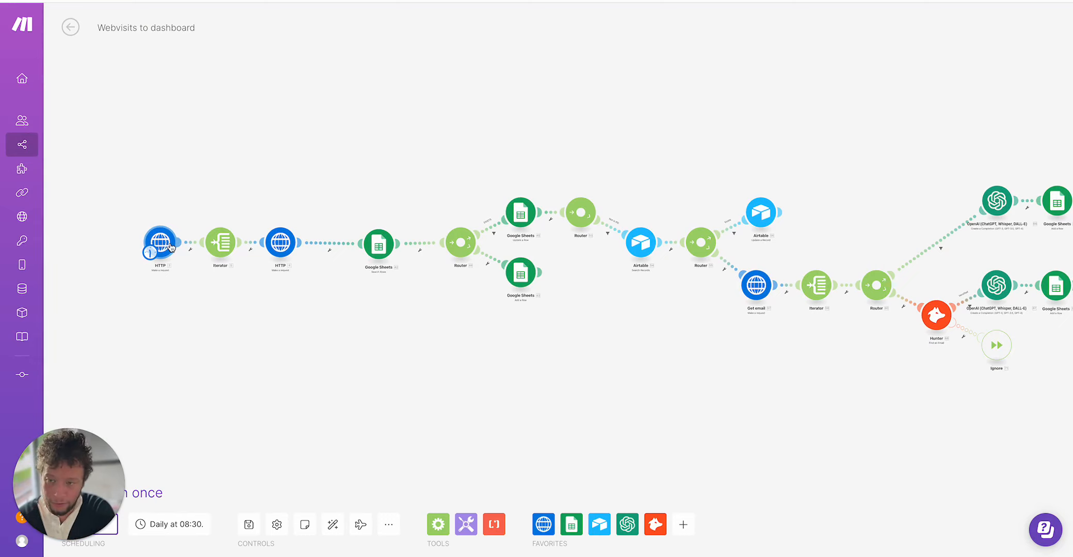
click(171, 247)
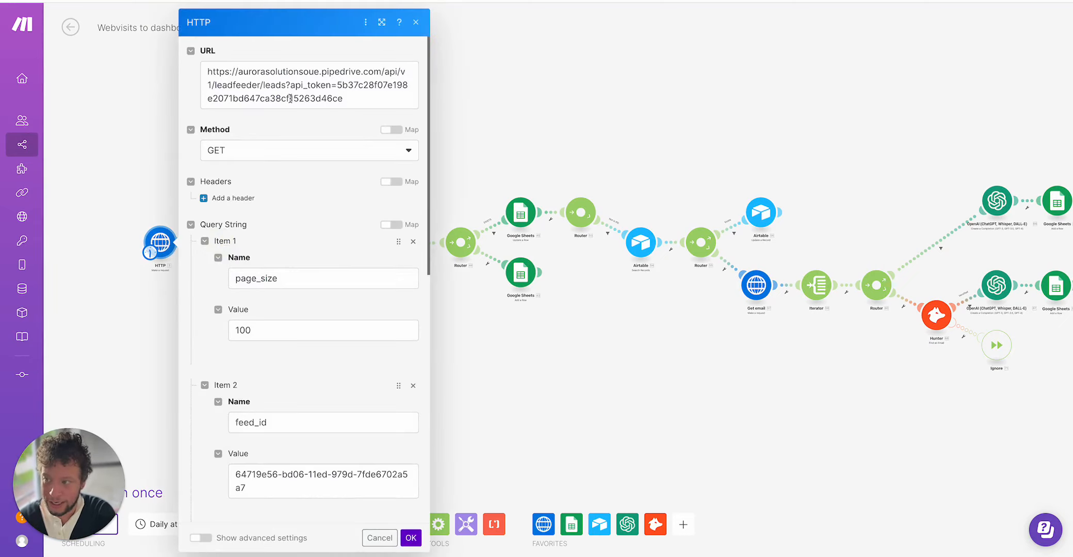
click(145, 133)
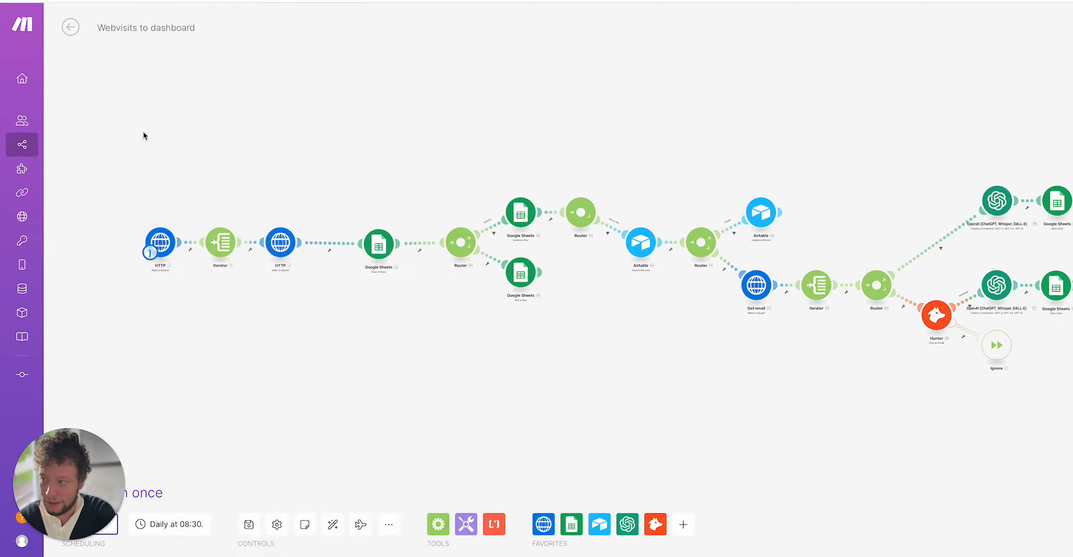
Review the first HTTP module's query parameters, including feed_id, start_date and end_date, and close its settings without changes
click(282, 242)
scroll(336, 317, down, 10)
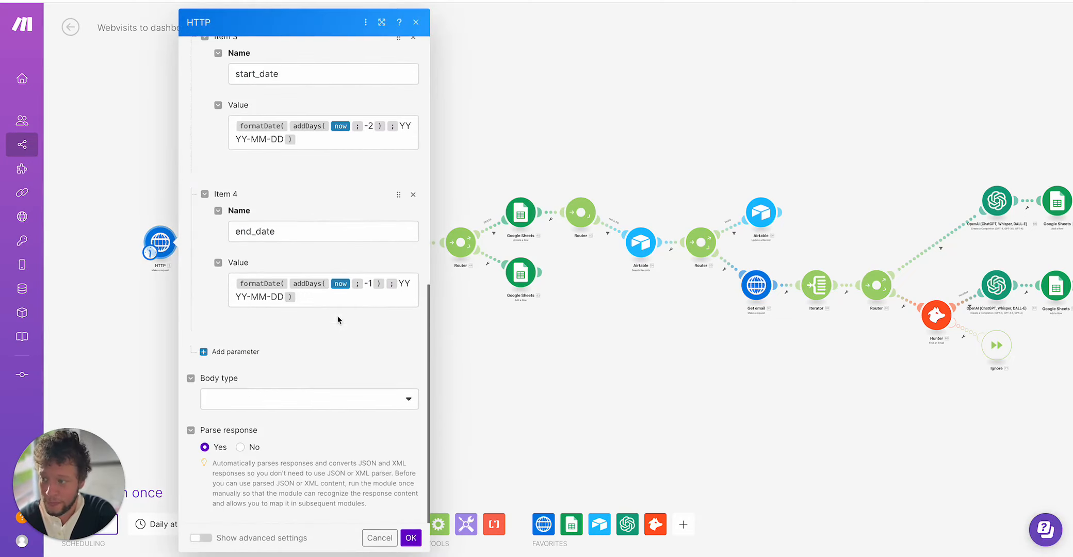
scroll(286, 145, up, 5)
click(287, 143)
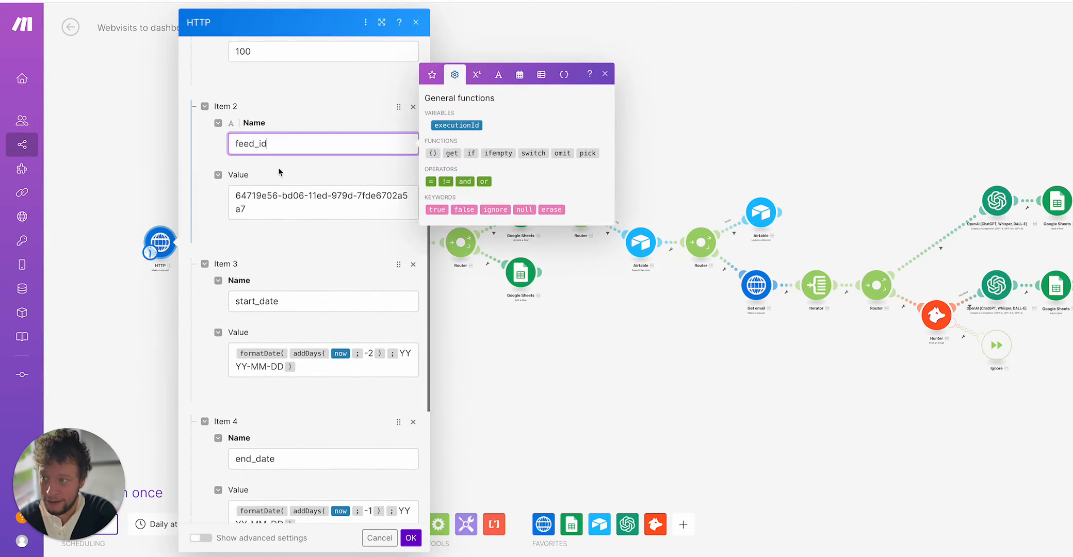
triple_click(265, 204)
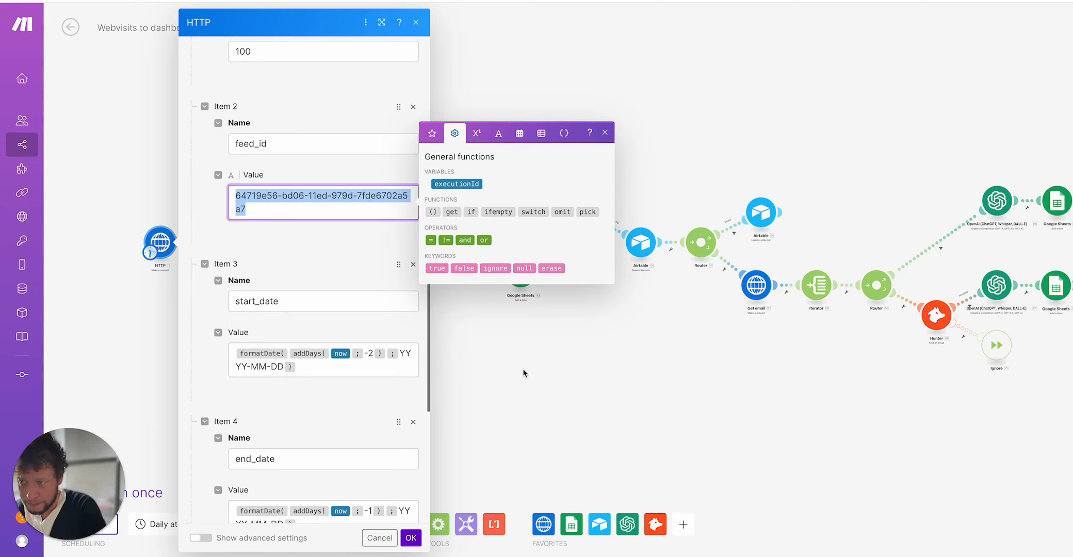
click(501, 355)
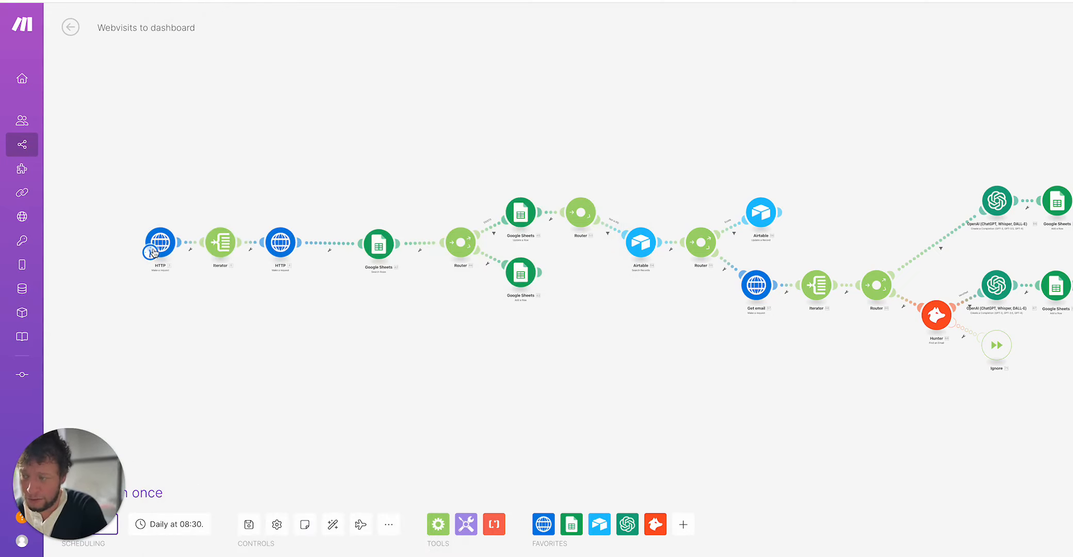
View the second HTTP module's request URL with the mapped lead ID, and close its settings without changes
click(281, 242)
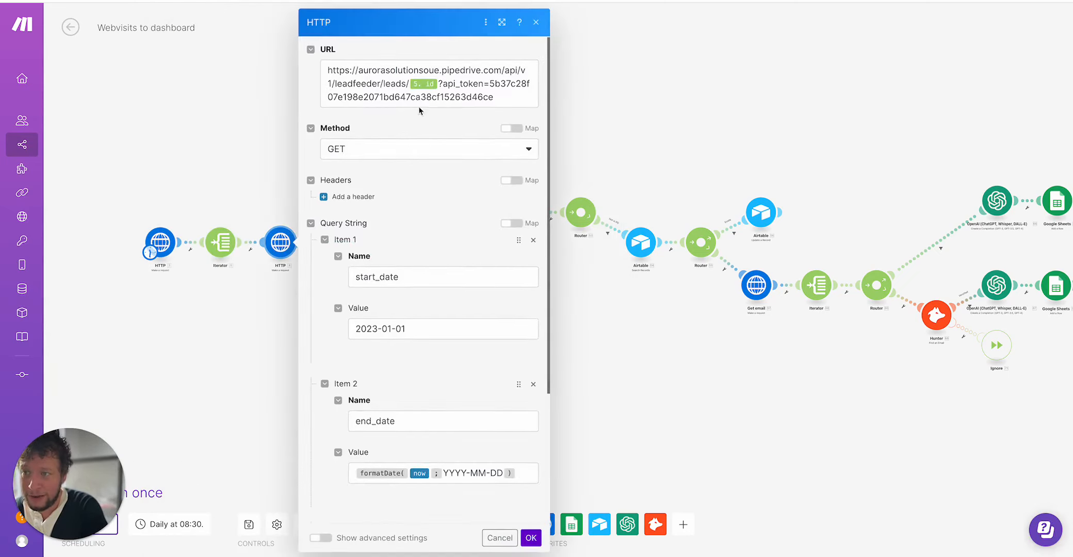
drag(347, 96, 410, 82)
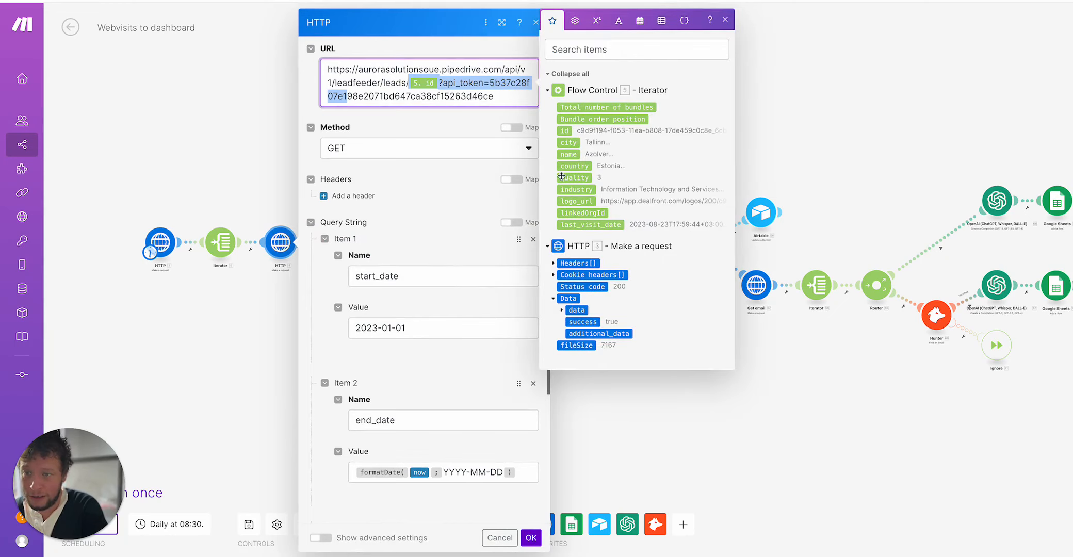
click(683, 448)
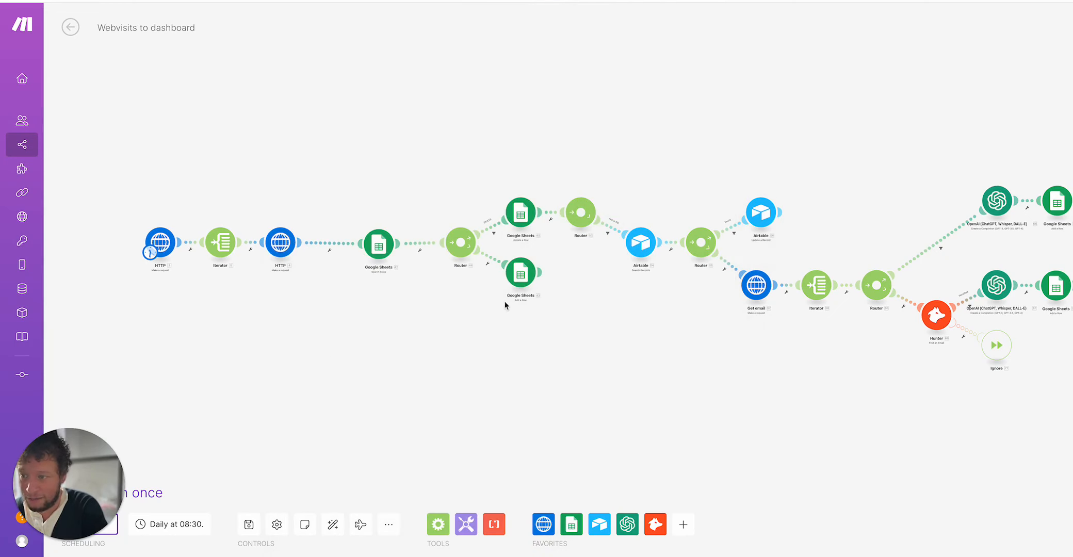
Review the Google Sheets search module's Deals spreadsheet, Visitors sheet and ID filter, and close its settings
click(380, 246)
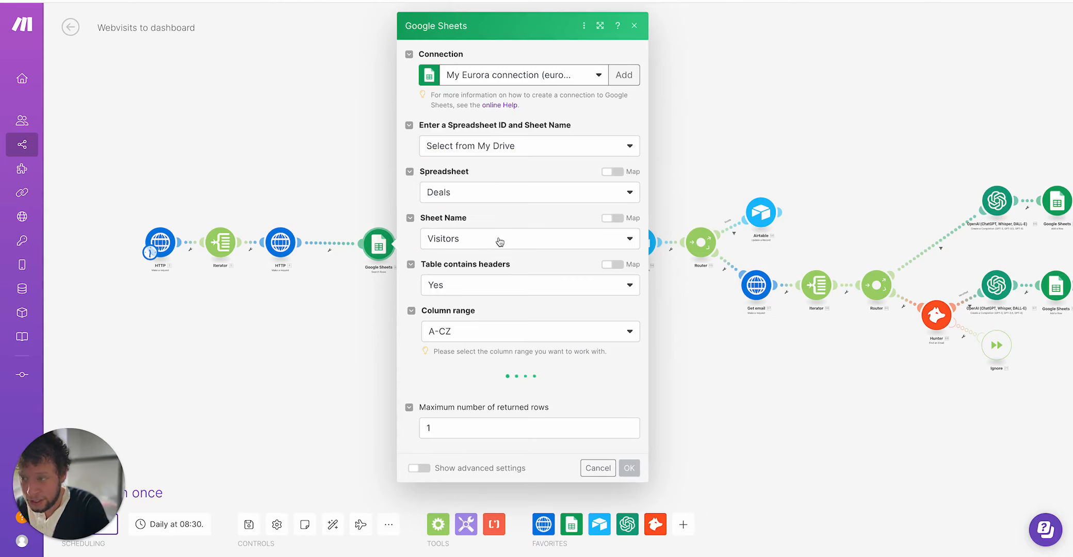
scroll(515, 244, down, 3)
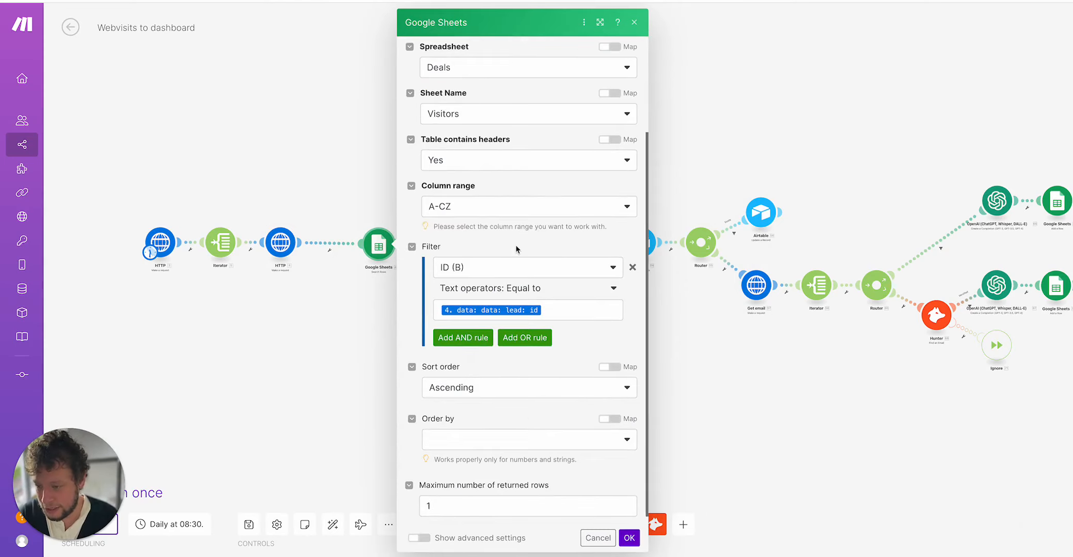
click(349, 337)
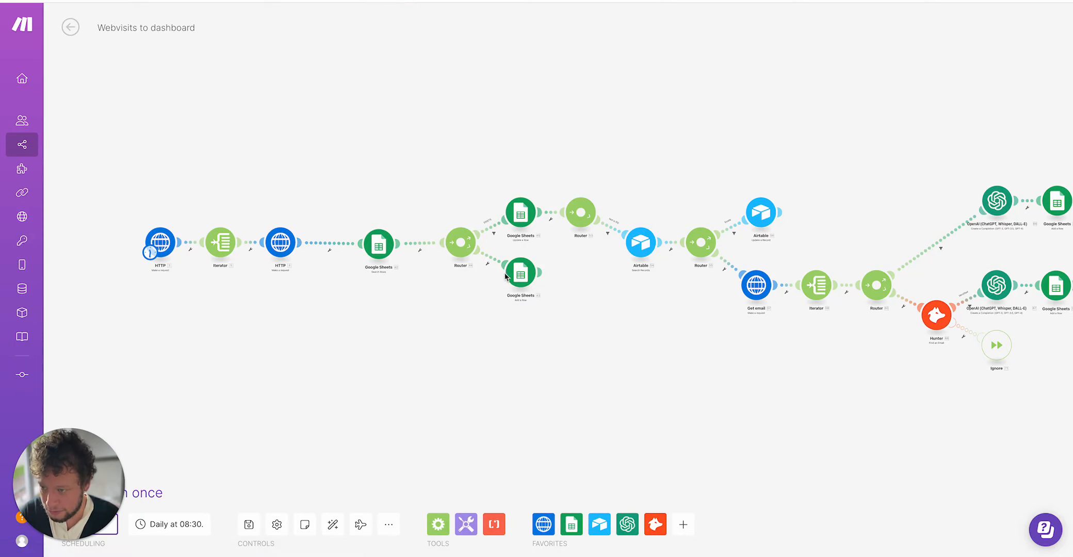
Open the lower-branch Google Sheets module's column mappings and expand the first HTTP request's leads data to examine its fields
click(523, 278)
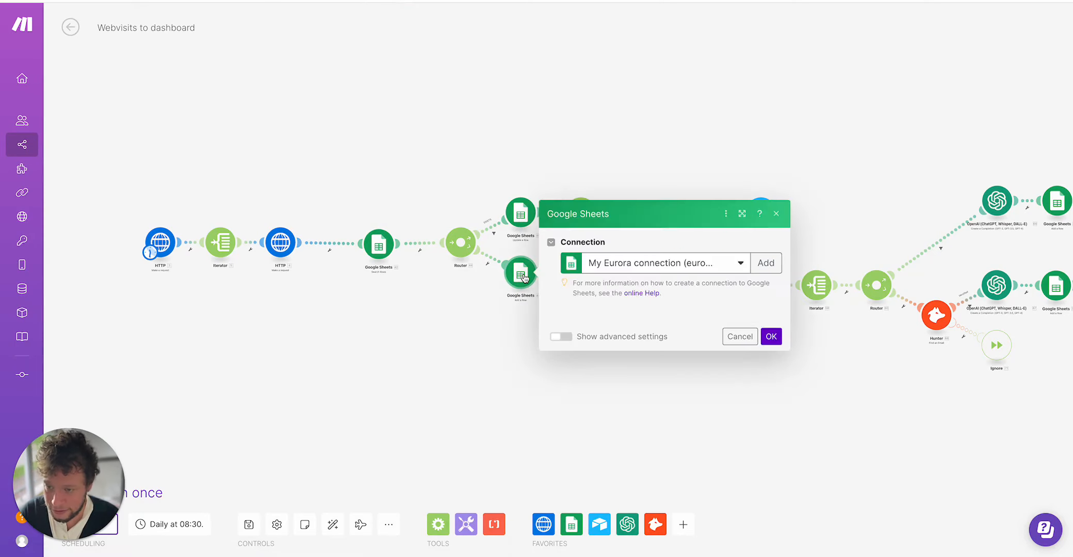
scroll(637, 309, down, 5)
click(622, 126)
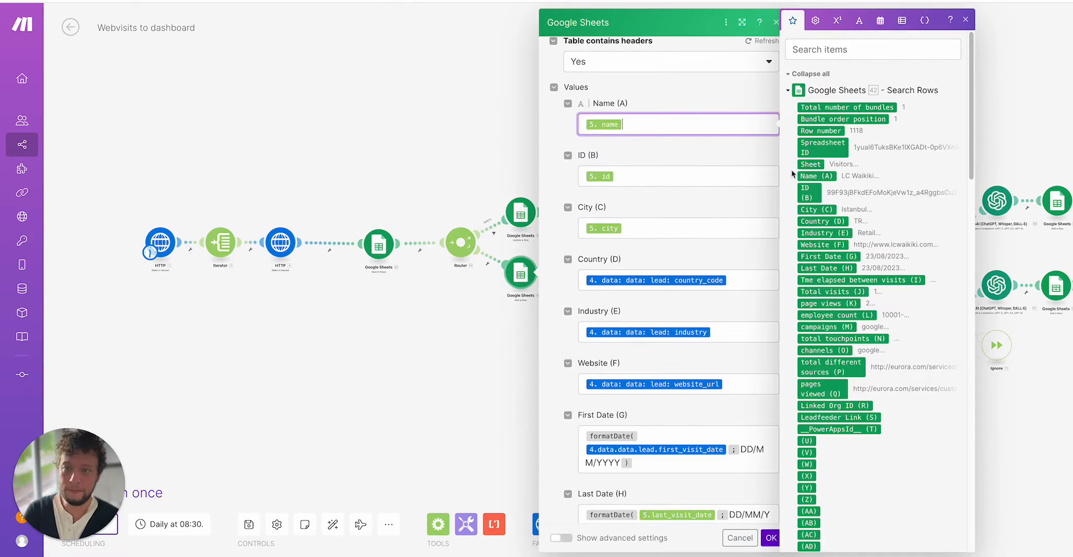
scroll(850, 236, down, 15)
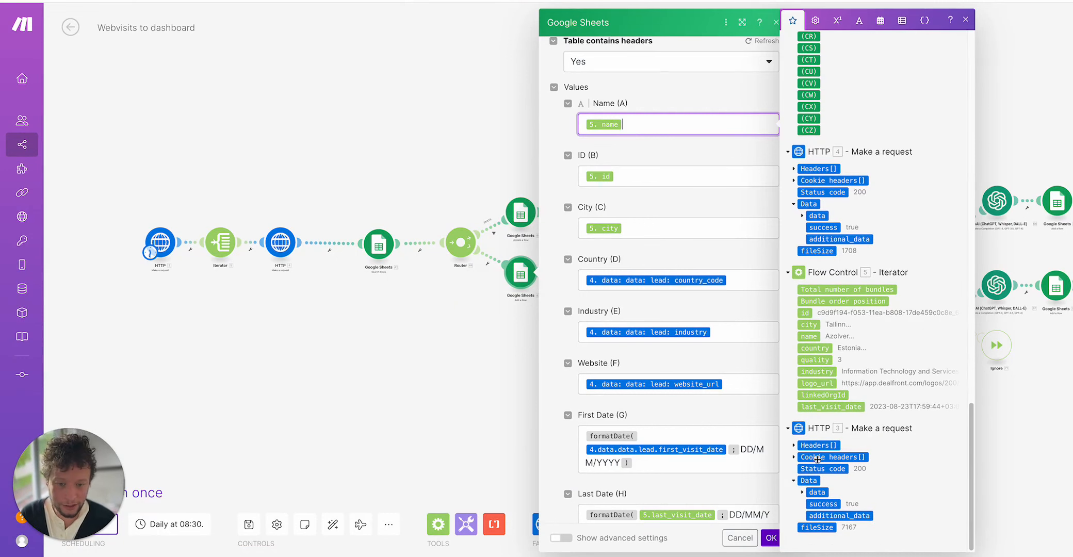
click(805, 492)
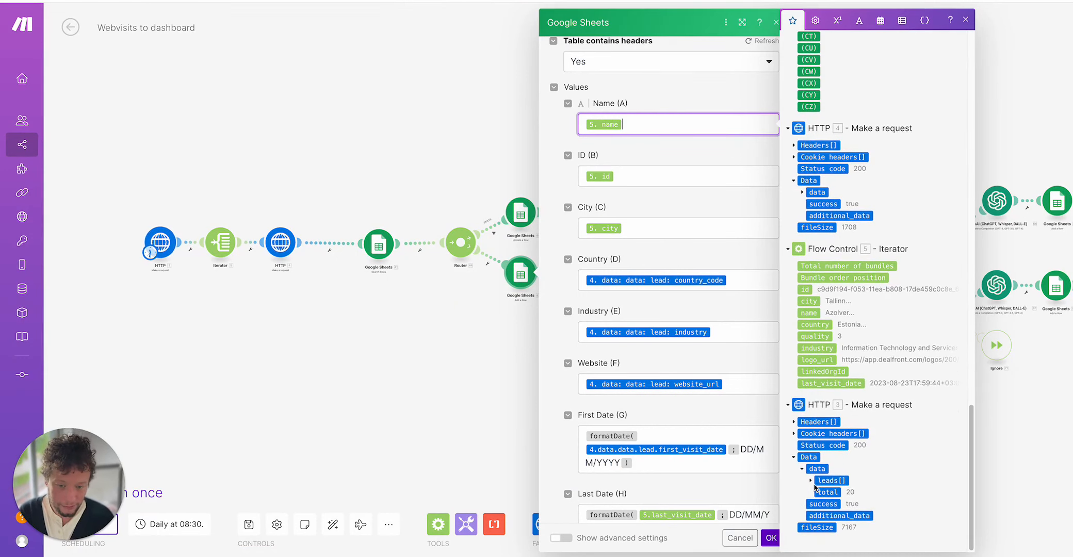
click(831, 493)
scroll(846, 439, down, 3)
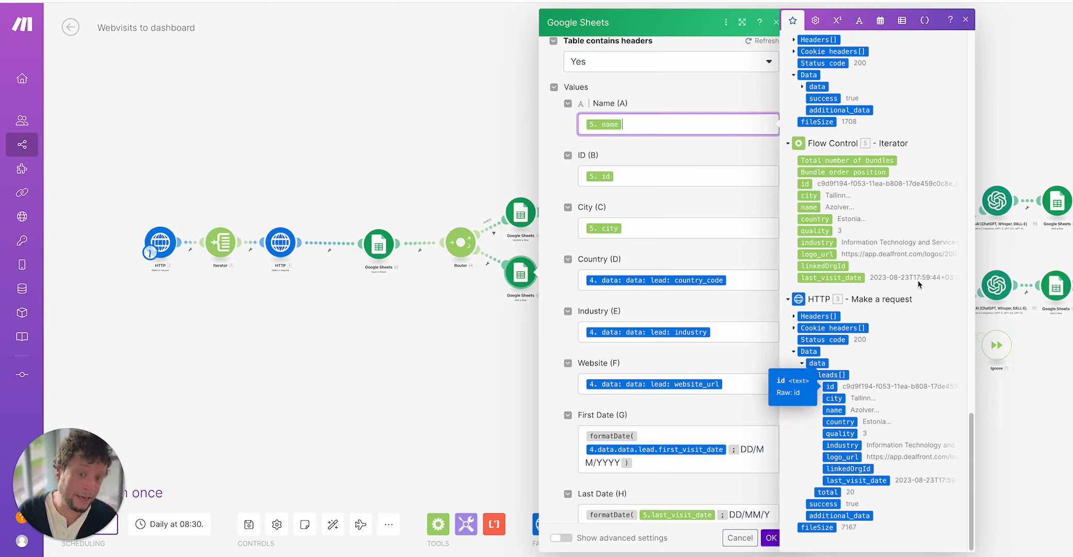
Expand the second HTTP request's lead data and employees_range to examine the available company fields
scroll(822, 218, up, 3)
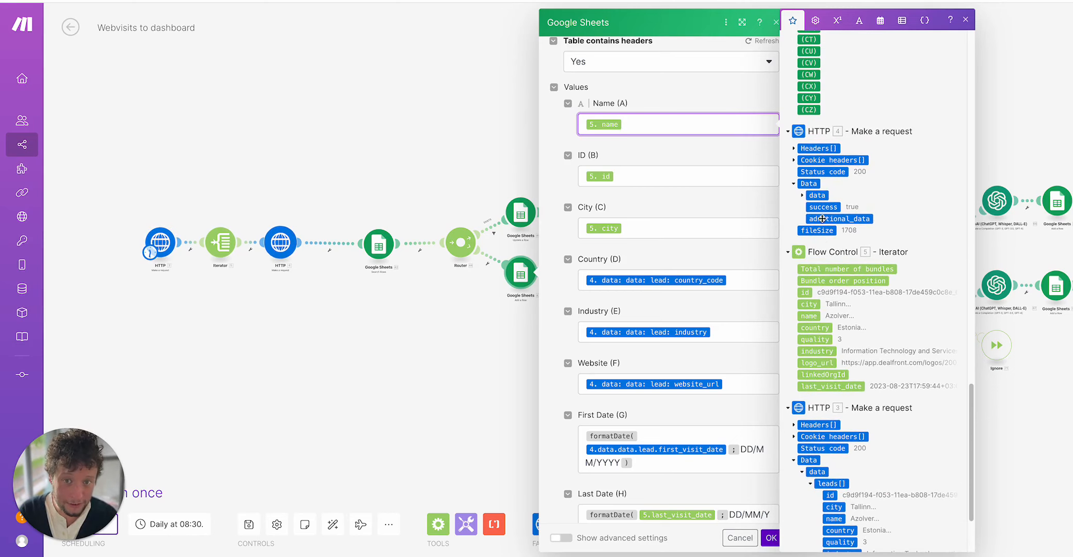
click(802, 196)
click(810, 207)
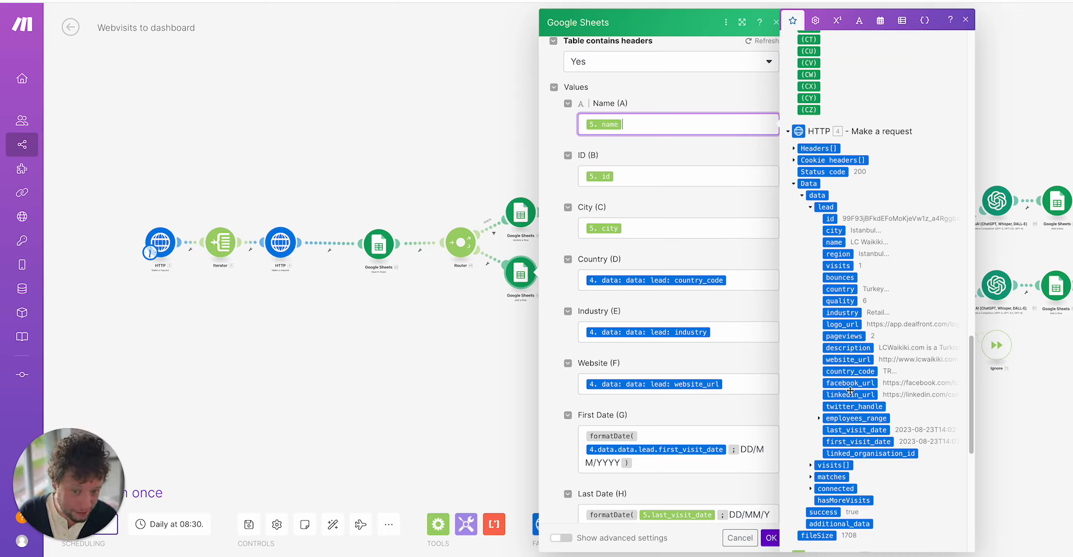
click(818, 418)
scroll(825, 417, down, 2)
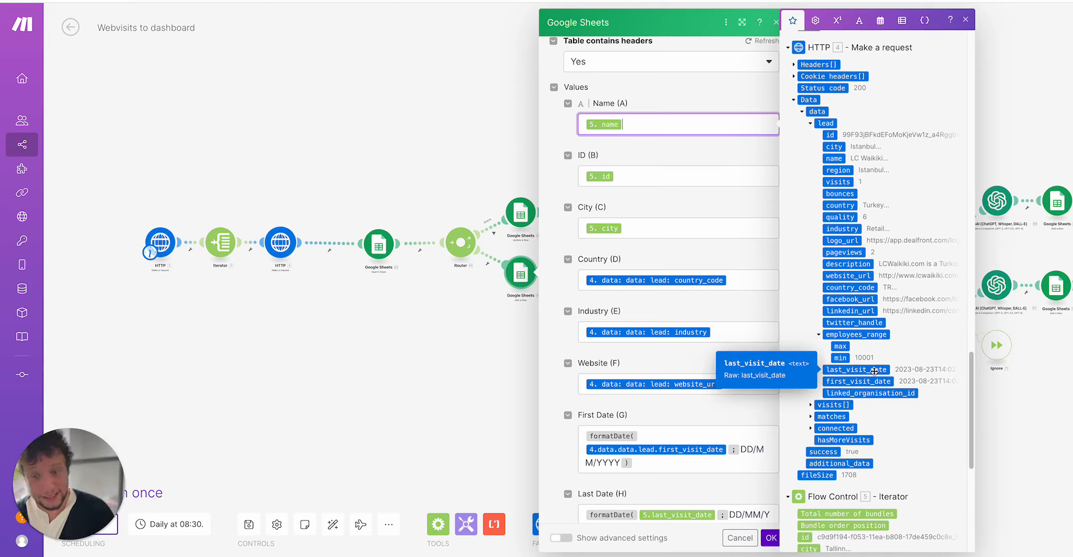
Expand the visits and visit_route arrays of the second HTTP request to examine source, campaign and page fields
click(810, 406)
scroll(839, 412, down, 1)
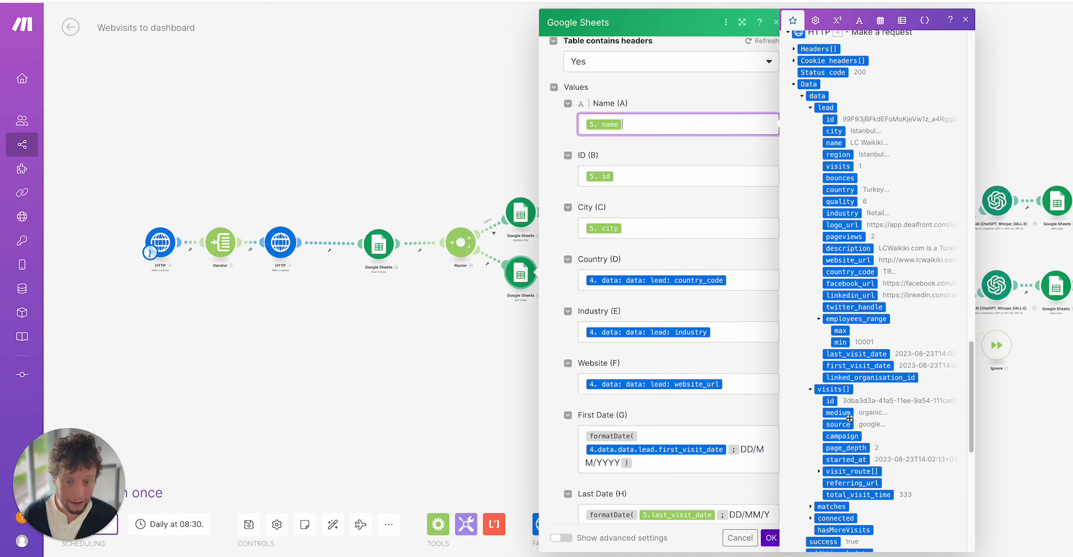
scroll(843, 407, down, 1)
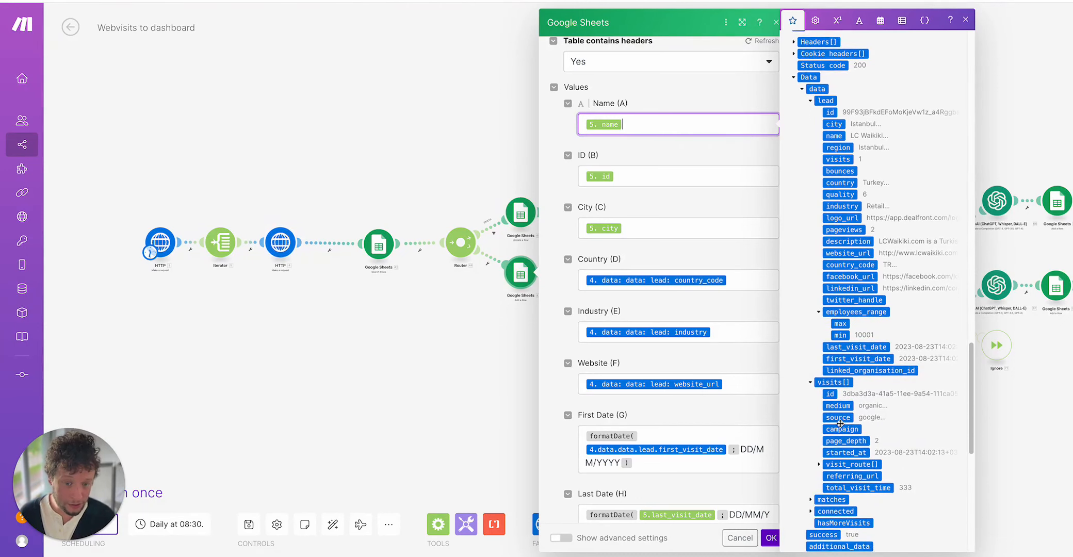
scroll(843, 404, down, 3)
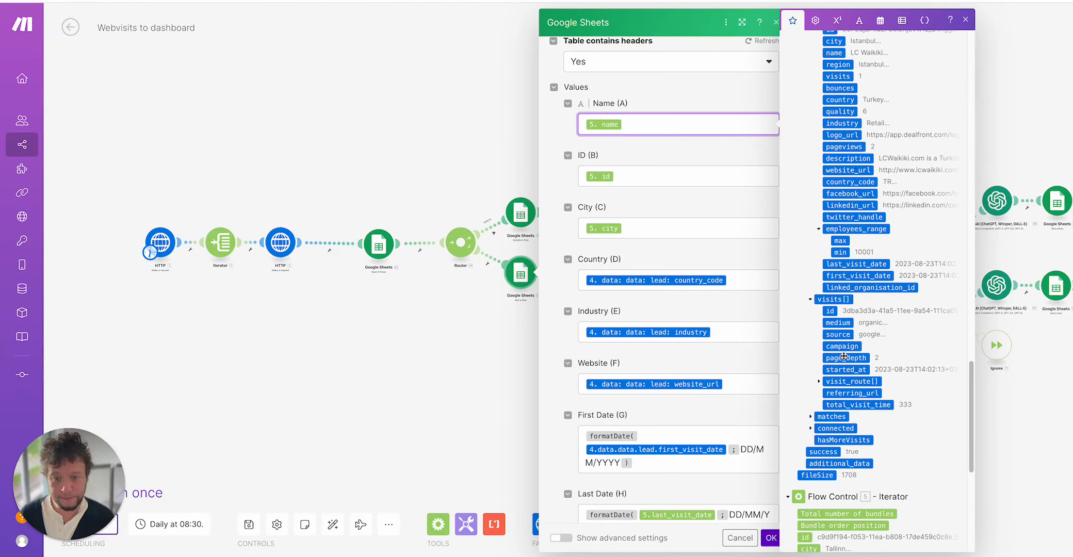
click(819, 381)
scroll(851, 376, down, 1)
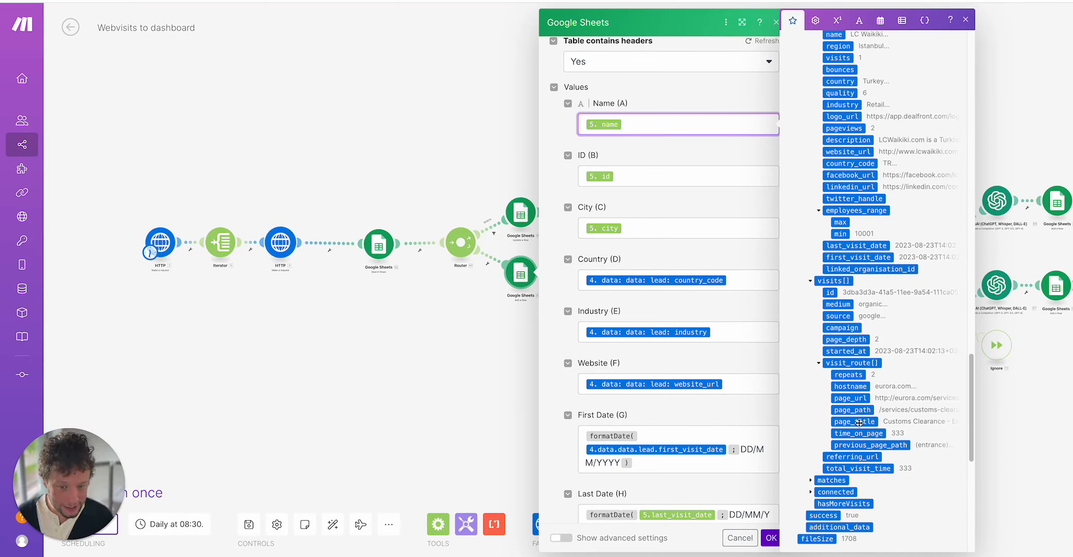
scroll(900, 432, down, 3)
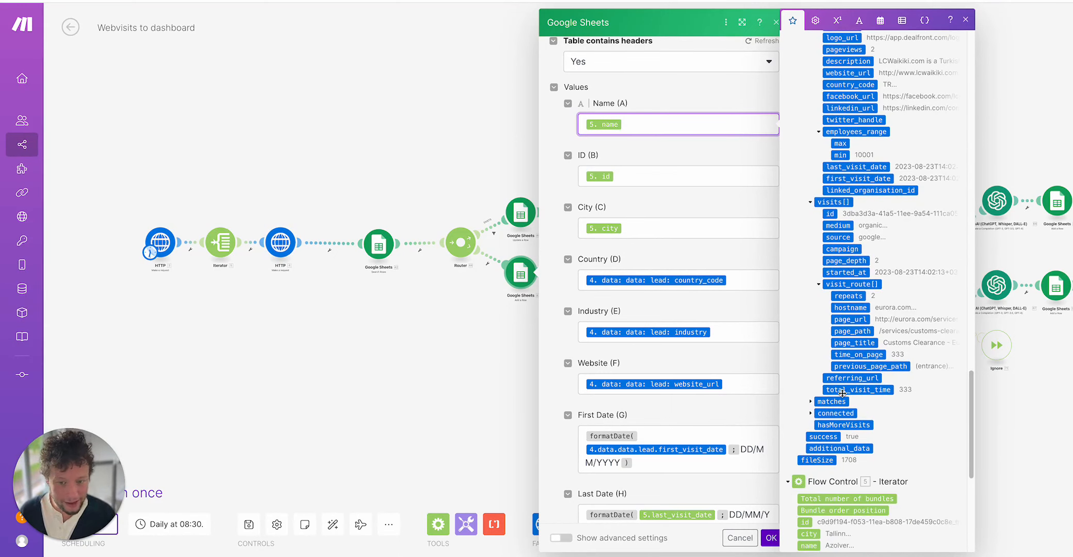
Expand the connected and matches data to examine linked deals and organizations, and close the Google Sheets module's settings
click(810, 413)
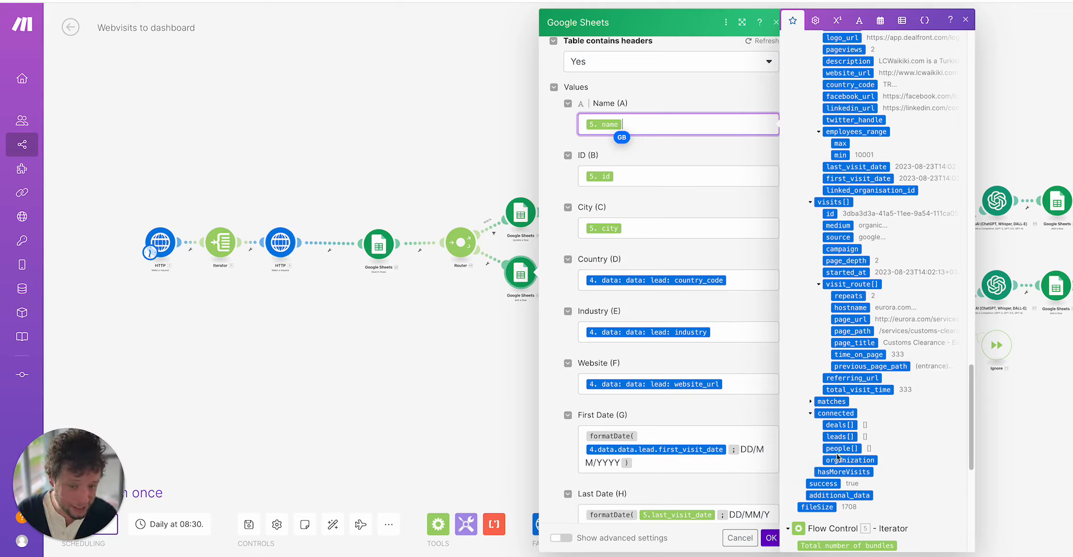
click(810, 401)
click(818, 414)
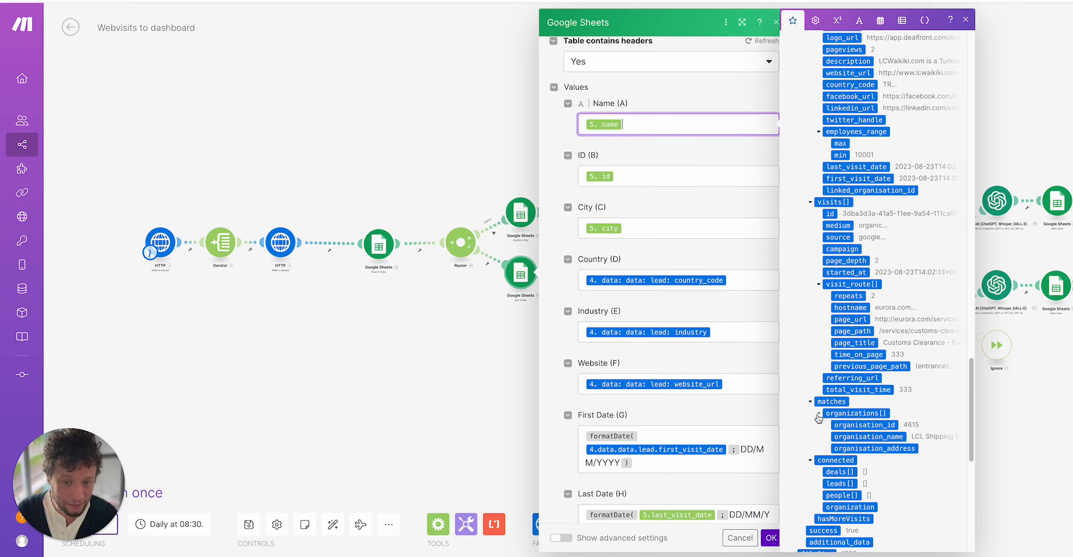
click(434, 391)
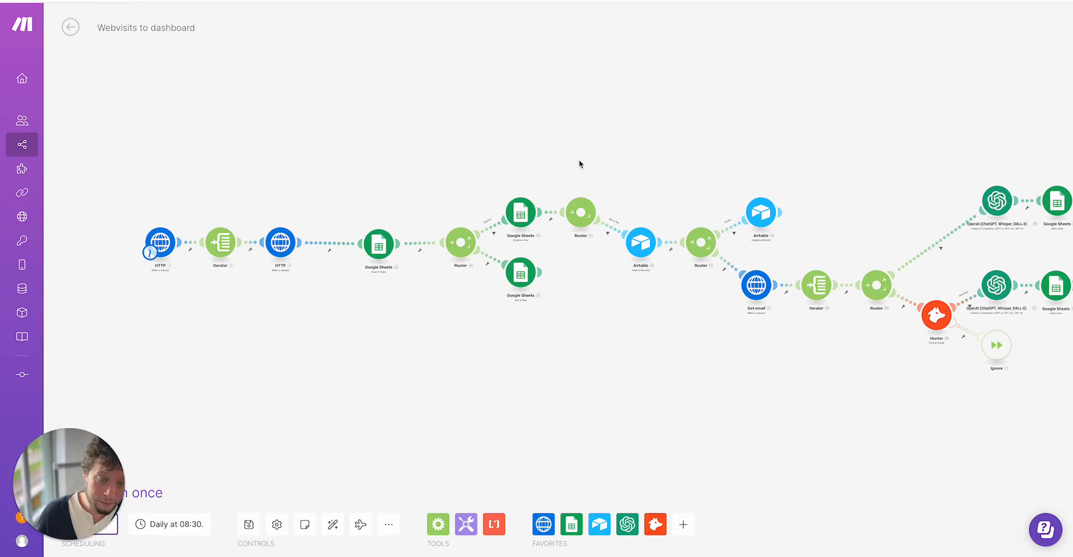
Read the message prompt in the lower OpenAI module after the Hunter branch, and close its settings without changes
drag(652, 221, 592, 191)
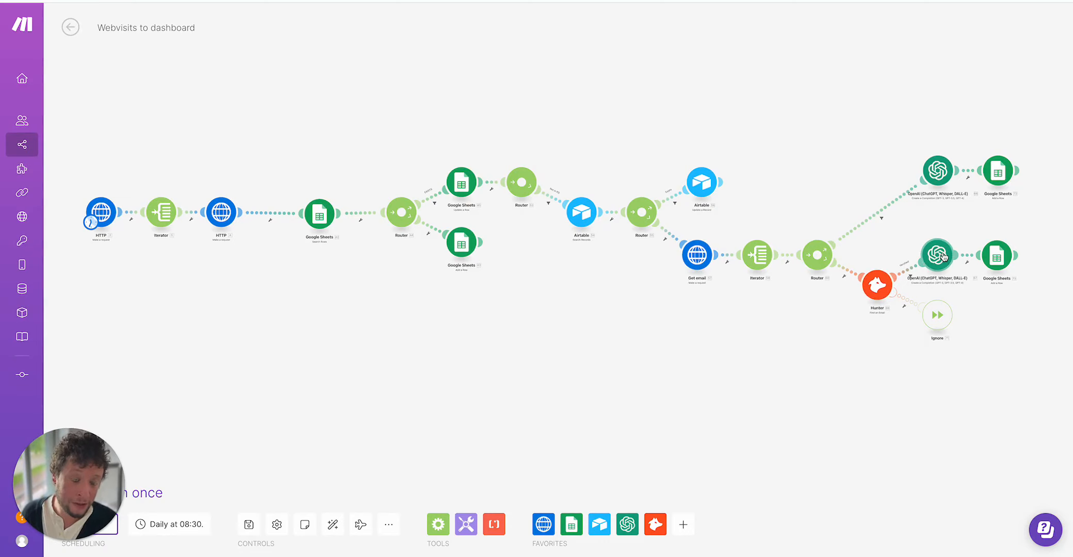
click(943, 256)
scroll(804, 413, down, 3)
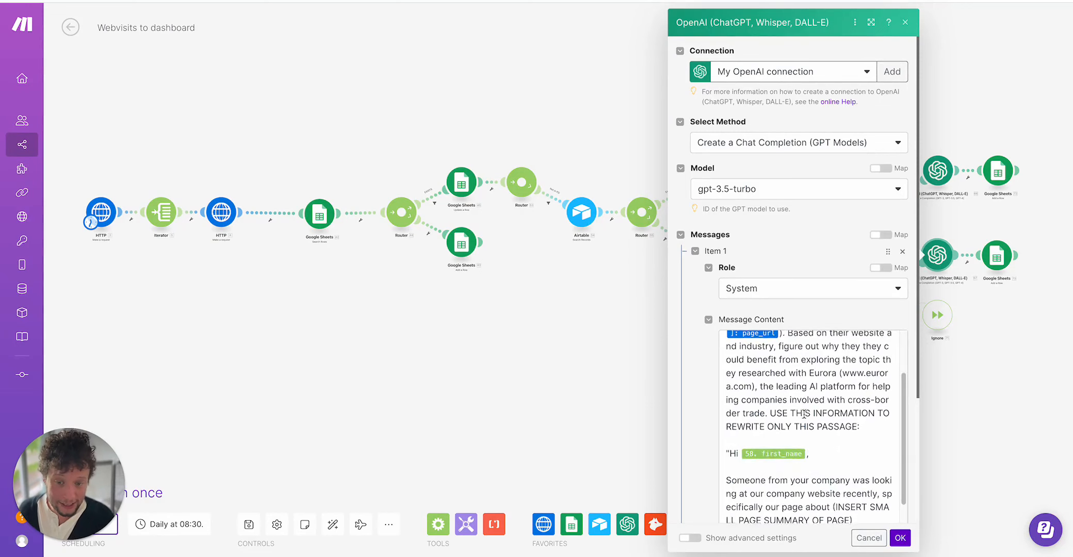
scroll(804, 413, up, 3)
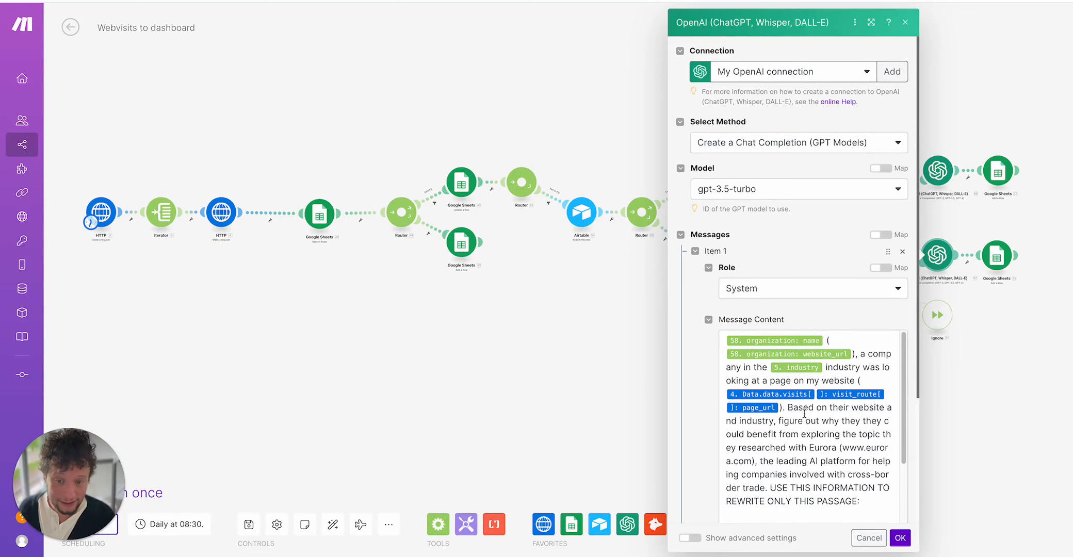
click(1020, 370)
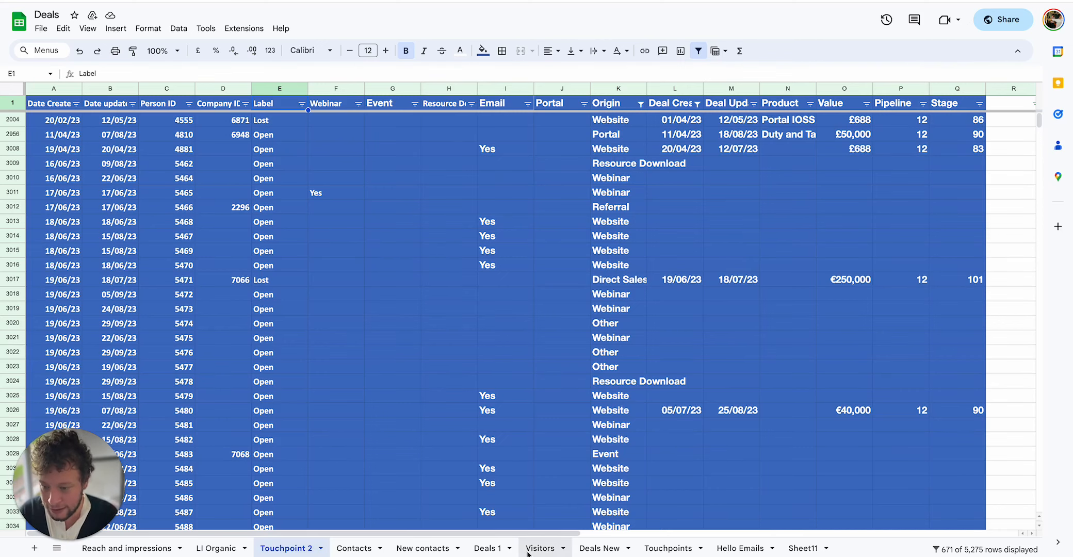
Switch to the Deals spreadsheet, open the Visitors sheet and go through row 2 from Total visits to the Leadfeeder link column
click(537, 548)
click(66, 113)
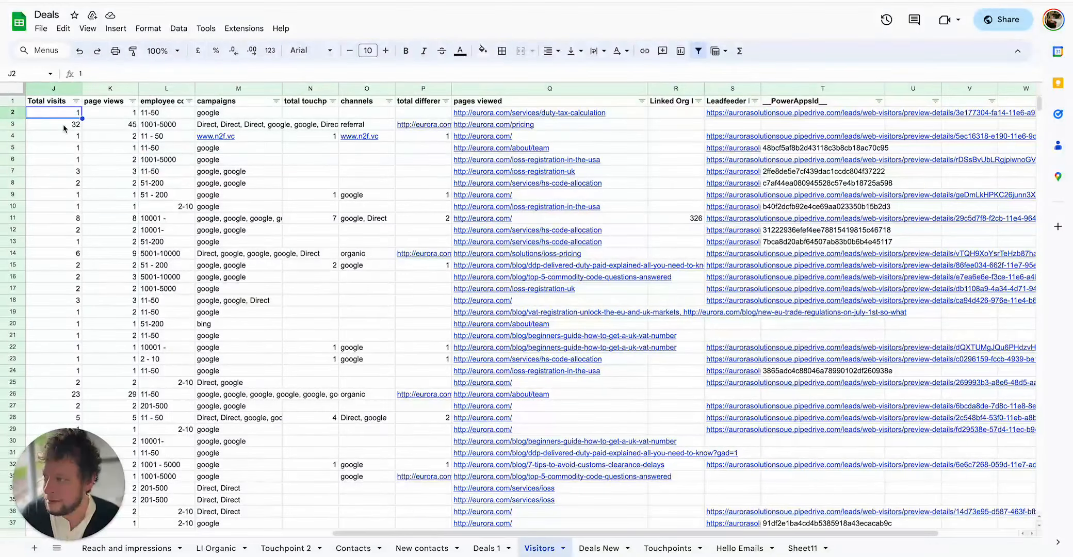
key(Right)
key(Right)
key(Right)
key(Right)
key(Right)
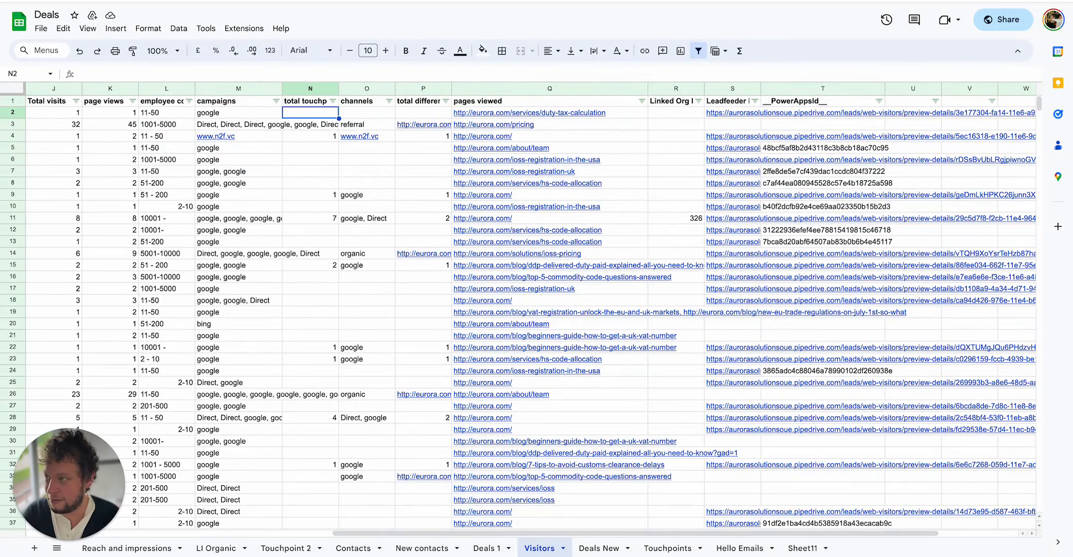
key(Left)
key(Left)
key(Right)
key(Right)
key(Right)
key(Right)
key(Right)
key(Right)
key(Right)
key(Right)
key(Right)
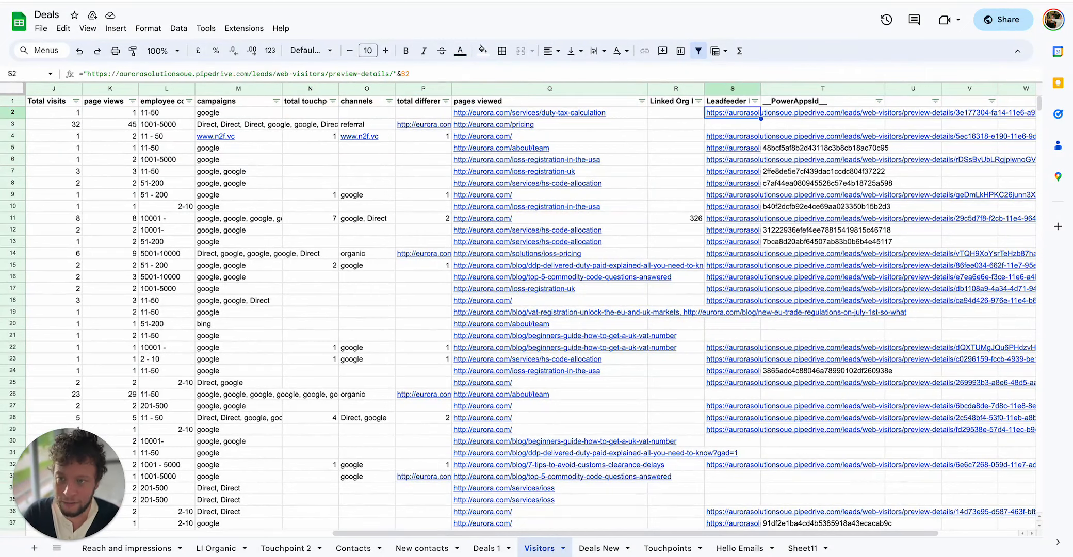
Go back along row 2 of the Visitors sheet to examine its first columns, including name, ID, city and country
key(Left)
key(Left)
key(Left)
key(Left)
key(Left)
key(Left)
key(Left)
key(Left)
key(Left)
key(Left)
key(Left)
key(Left)
key(Left)
key(Left)
key(Left)
key(Left)
key(Left)
key(Left)
key(Left)
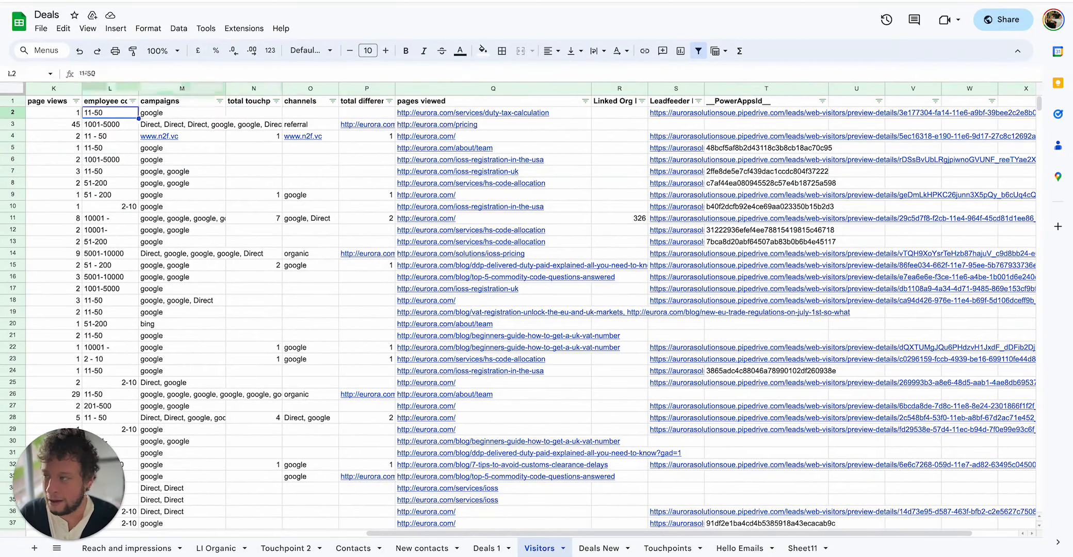
key(Left)
key(Left)
key(Right)
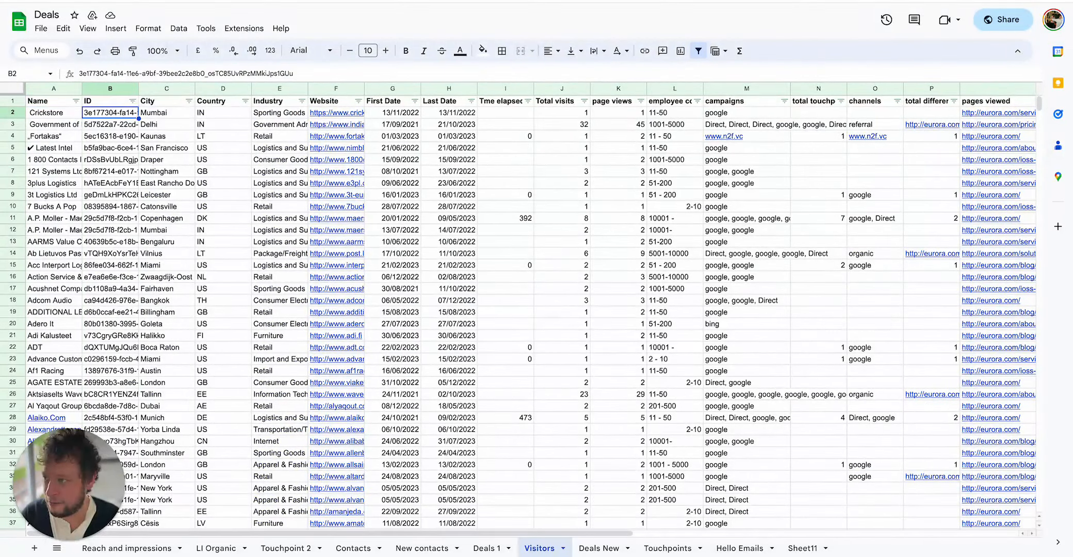
key(Right)
key(Right)
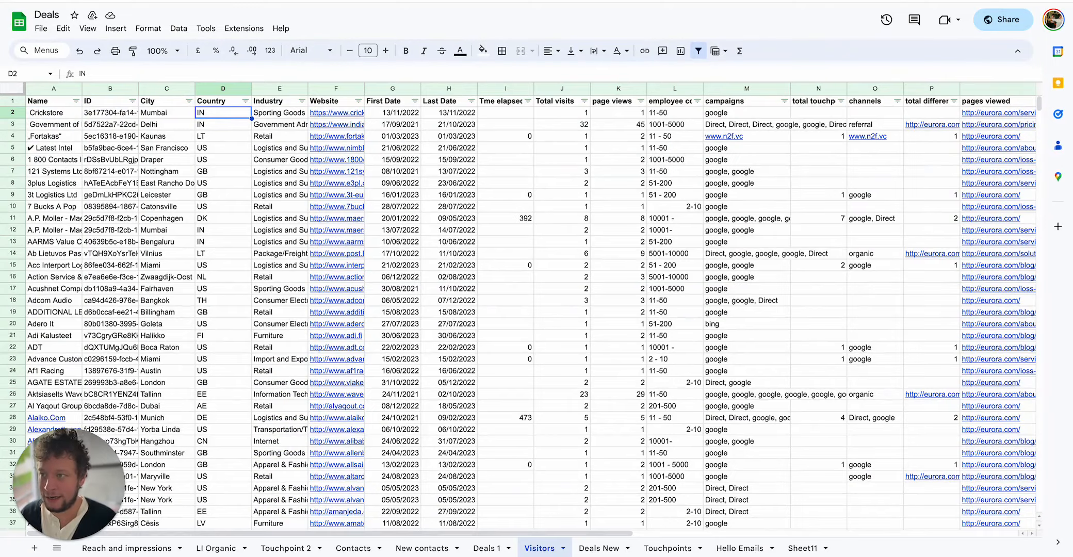
Return to the Eurora v2 dashboard in Looker Studio and review the New ICP Visits scorecard's set-up and the headline figures
click(380, 1)
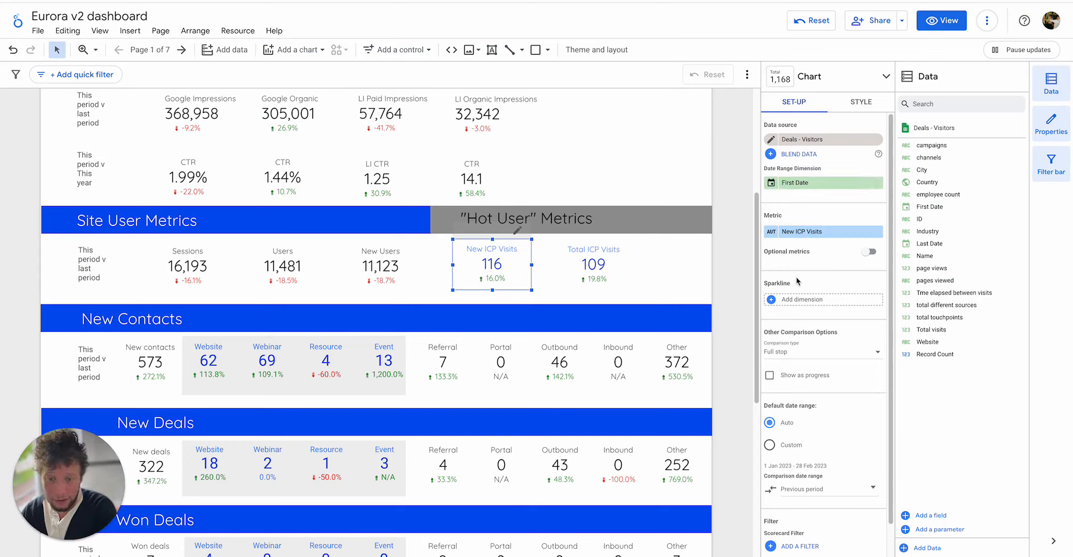
scroll(797, 282, down, 1)
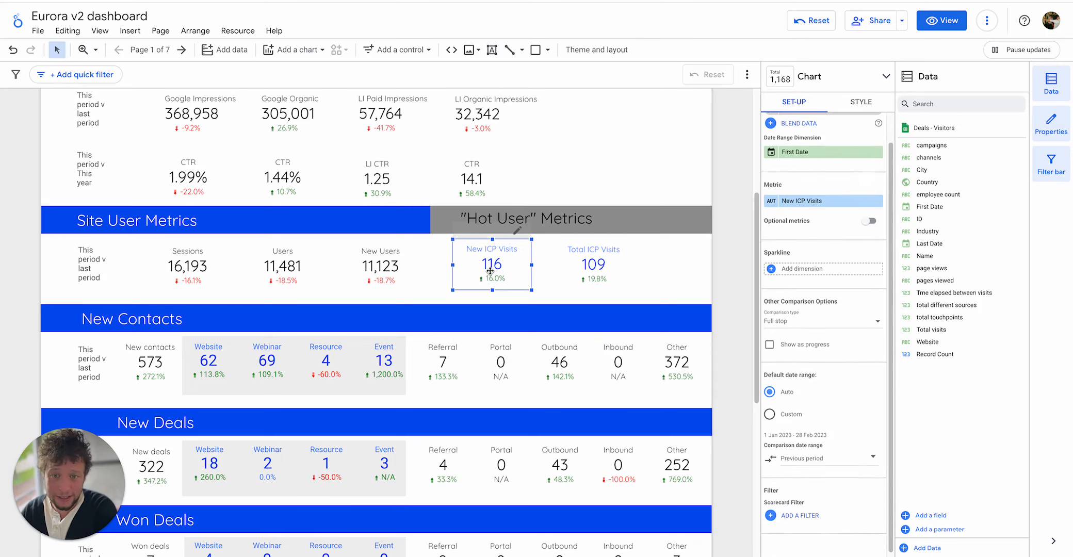
scroll(485, 257, up, 3)
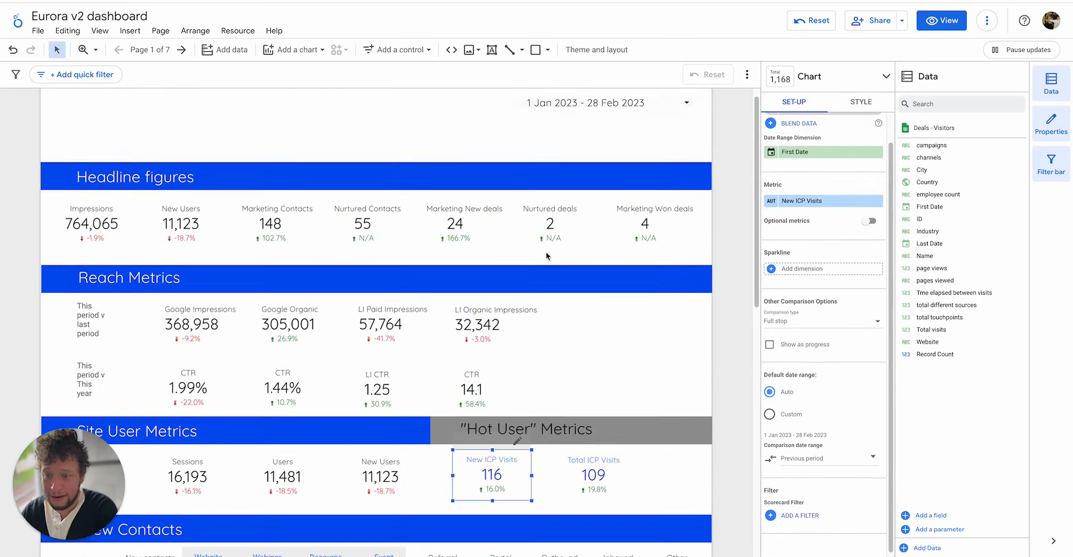
Examine the Total ICP Visits scorecard's date range dimension and metric alongside the New ICP Visits scorecard, and deselect the charts
click(612, 433)
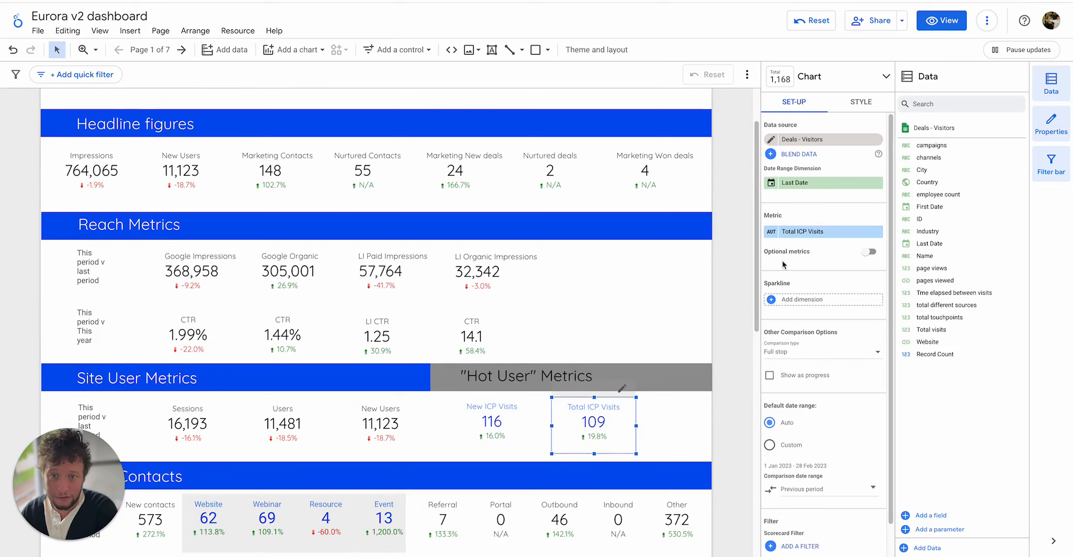
scroll(802, 205, down, 2)
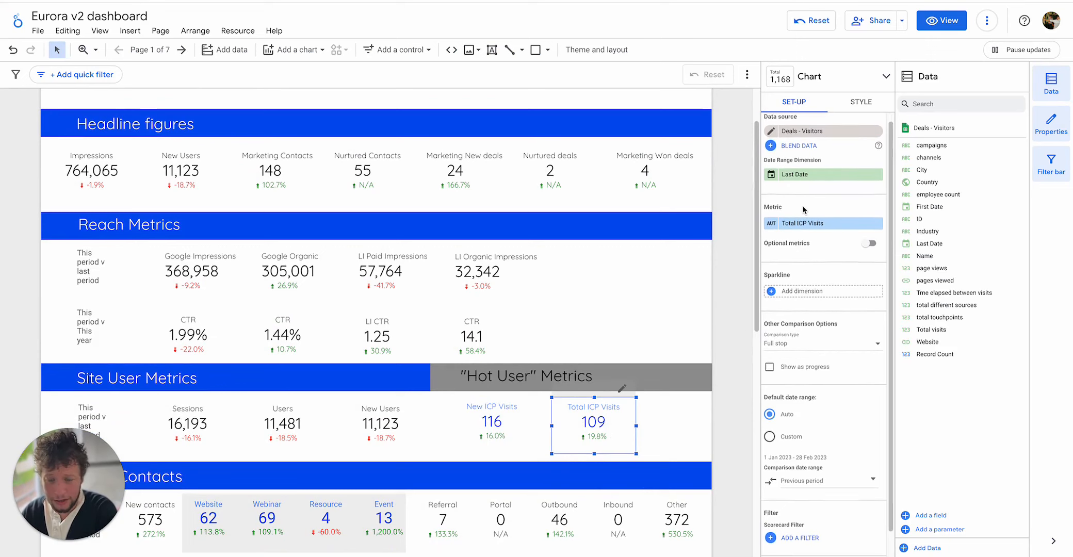
scroll(802, 205, up, 2)
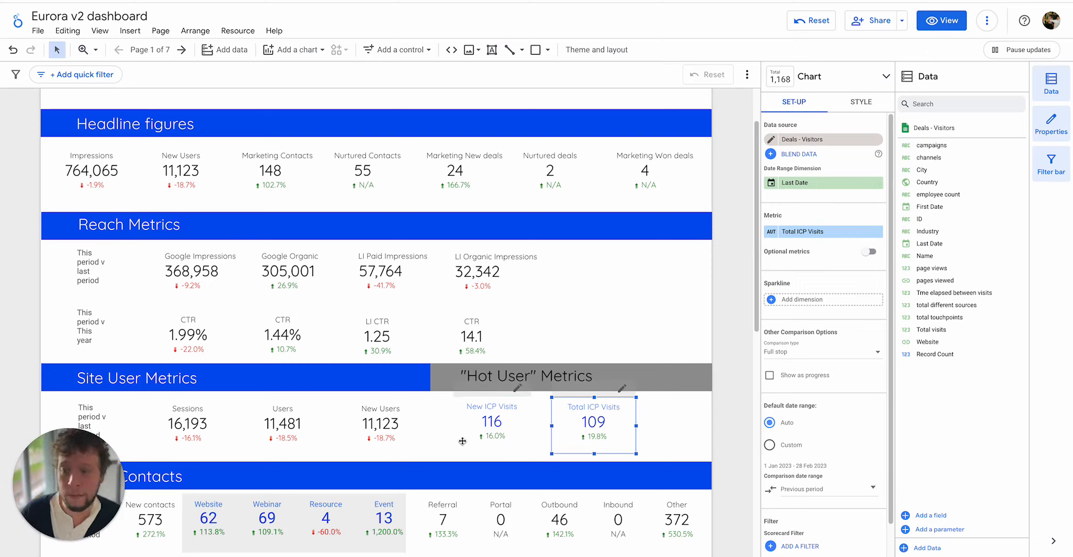
click(510, 426)
click(604, 426)
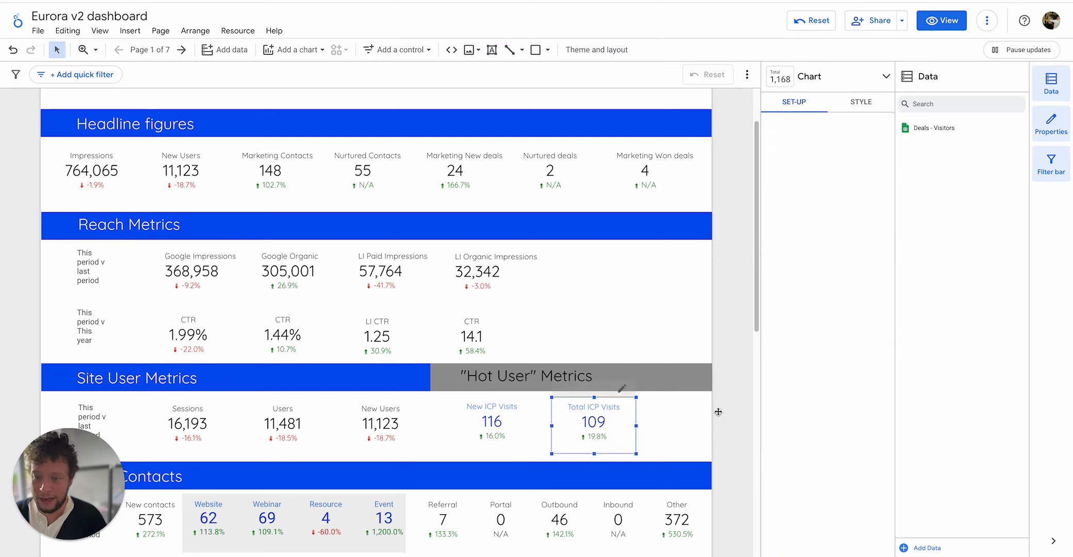
click(725, 349)
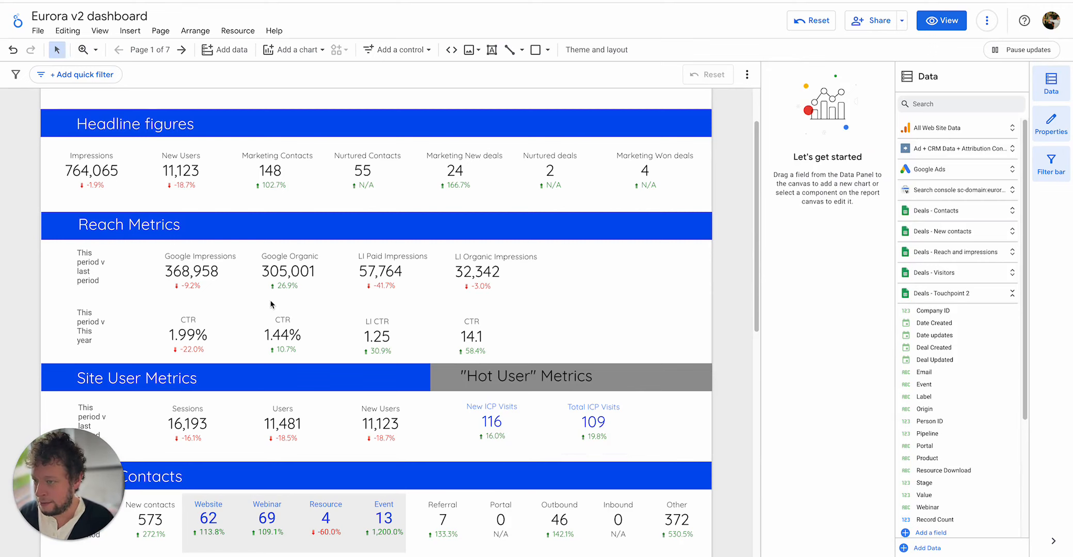
Check the data source, date dimension and metric of the New contacts scorecard, and look over the contacts and deals sections
scroll(271, 305, down, 5)
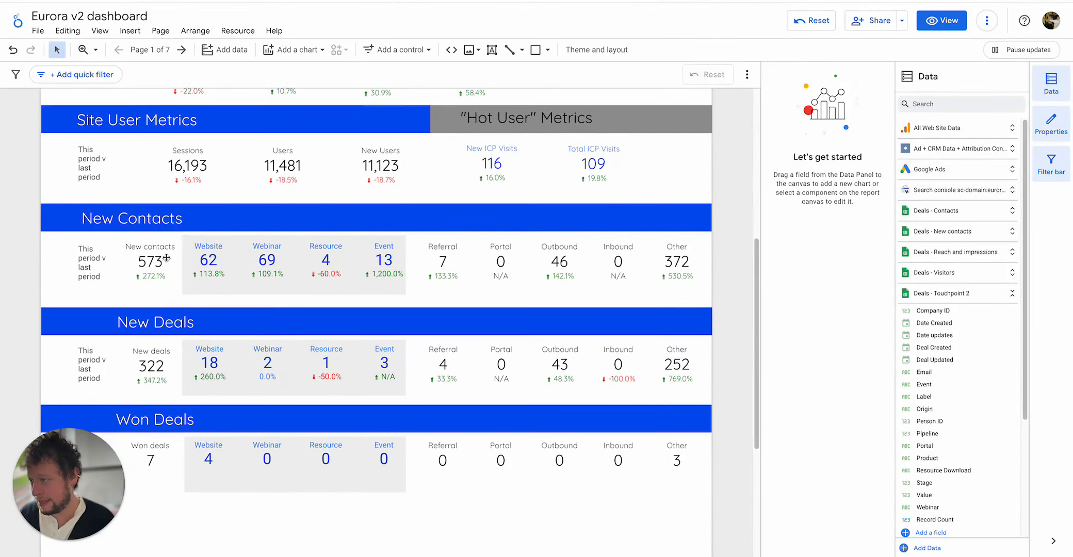
click(167, 258)
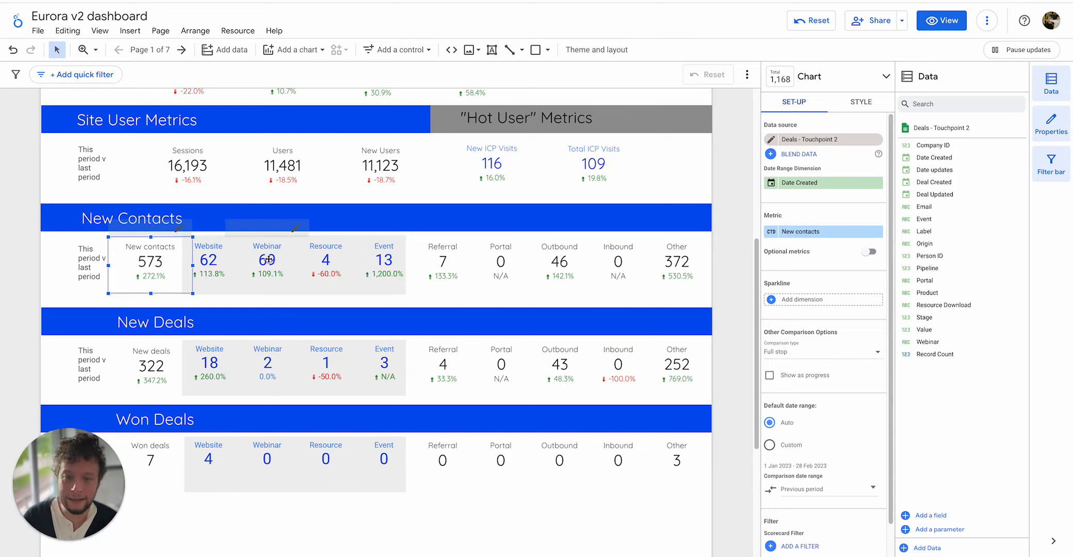
scroll(268, 259, up, 6)
scroll(211, 314, down, 8)
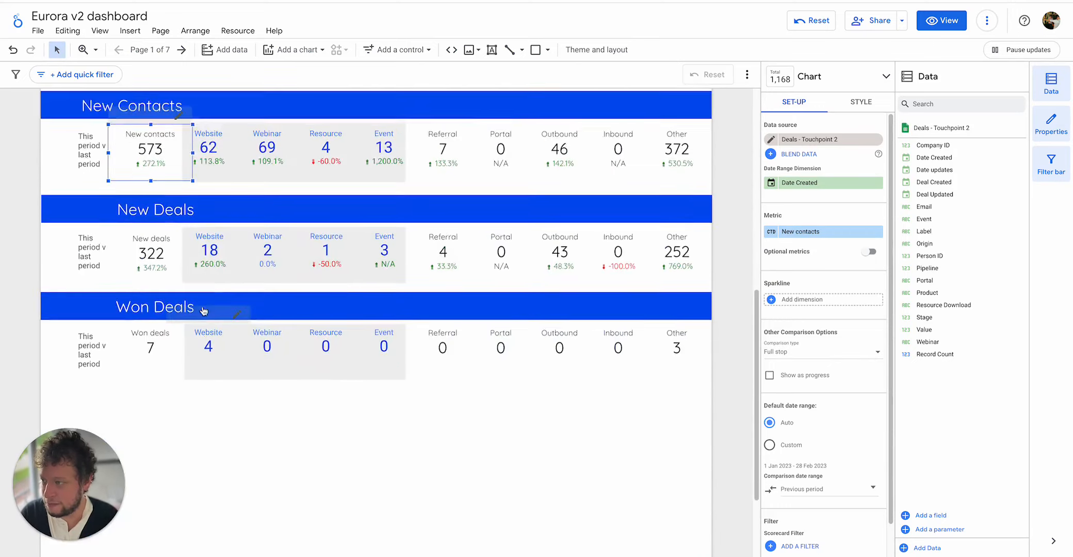
scroll(203, 311, up, 5)
scroll(159, 273, down, 3)
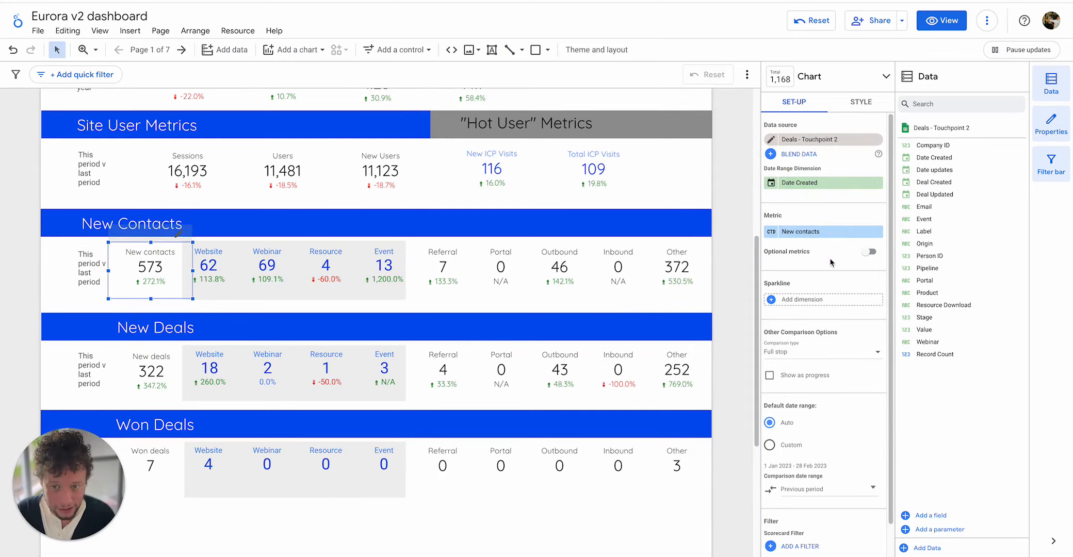
scroll(830, 261, down, 1)
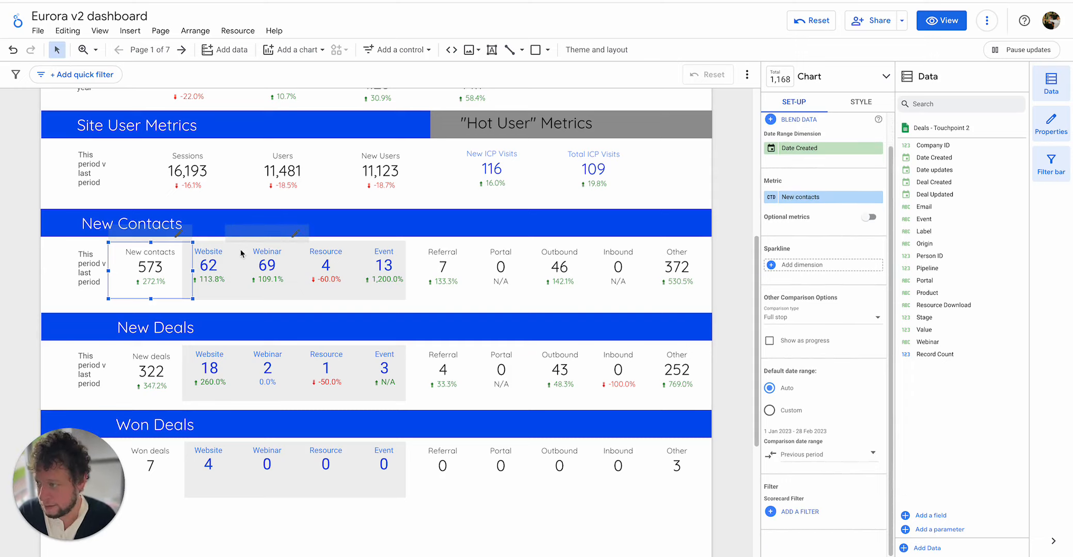
Read the Website filter on the New Contacts section's Website scorecard, close it unchanged, and compare the neighbouring Webinar and Event scorecards
click(219, 263)
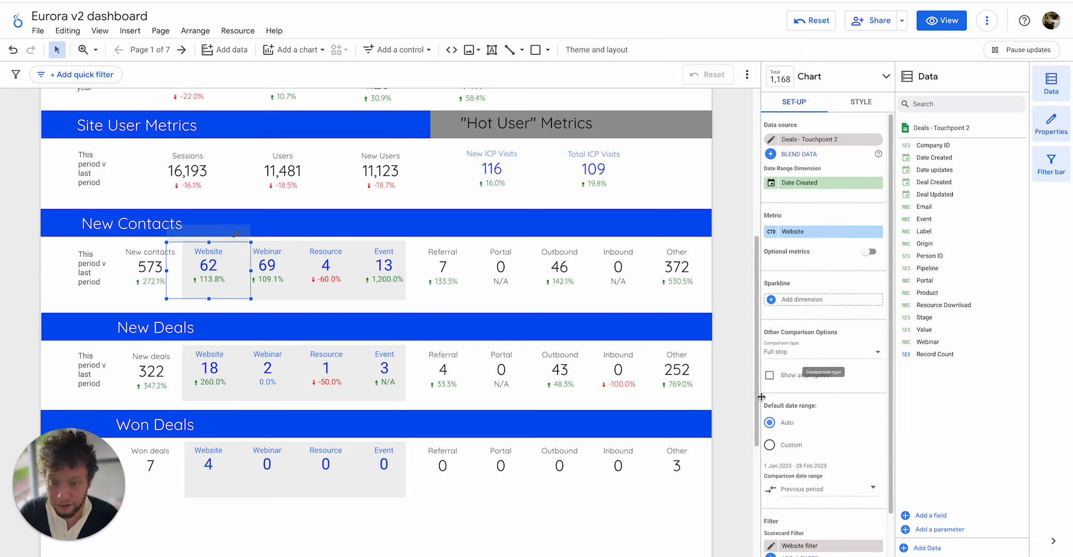
scroll(805, 309, down, 1)
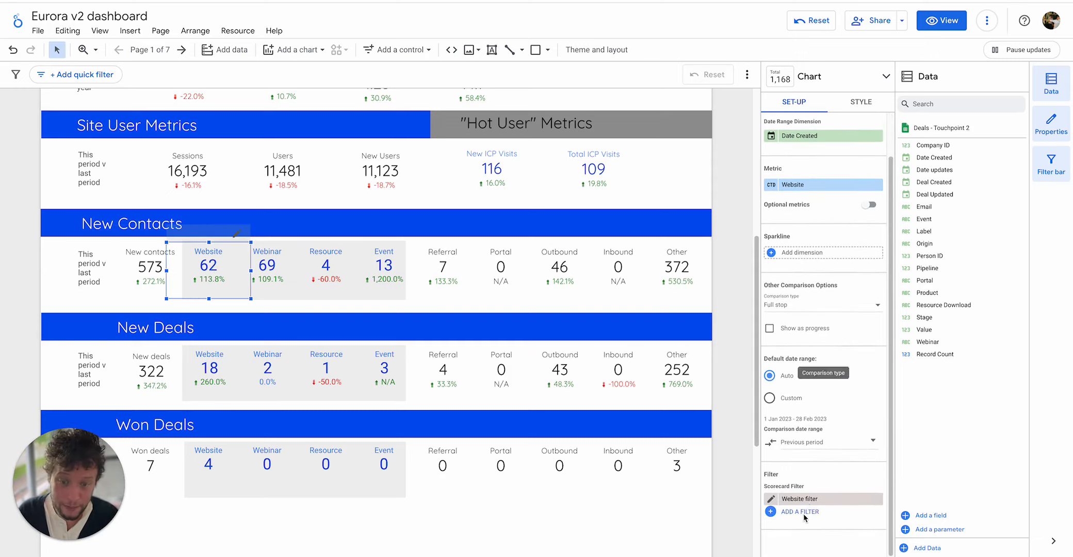
click(771, 499)
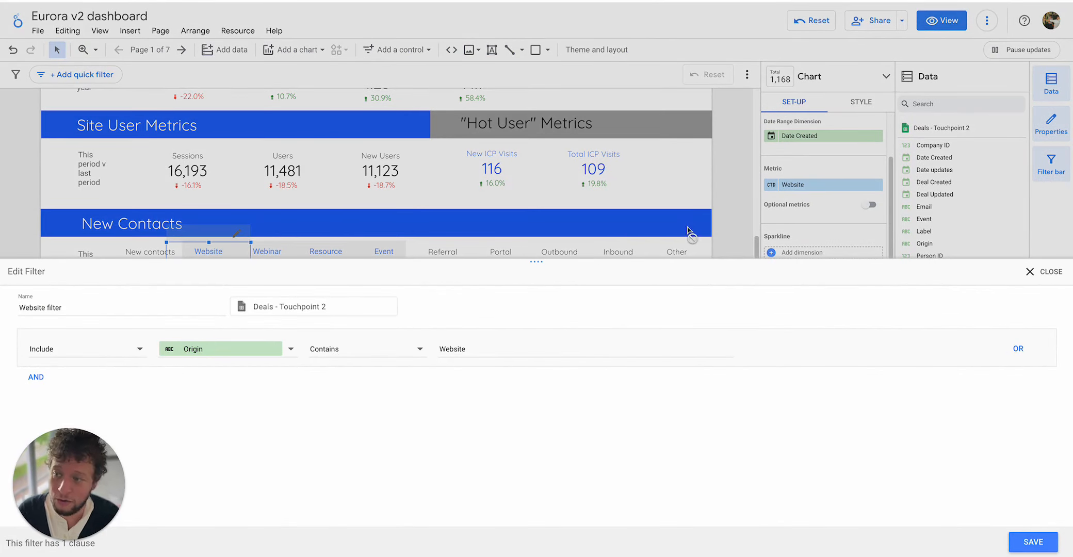
click(1029, 270)
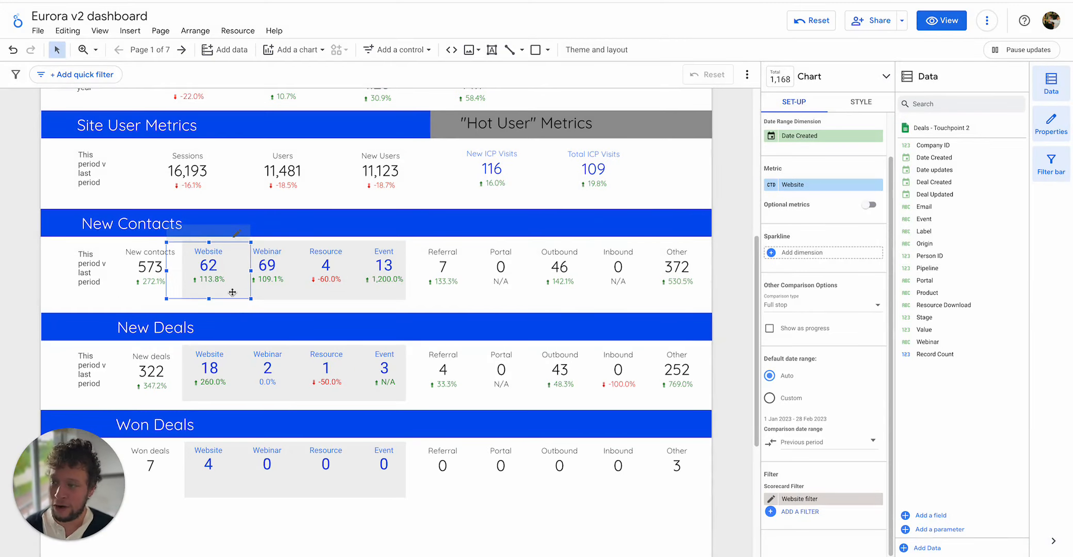
click(286, 268)
click(360, 269)
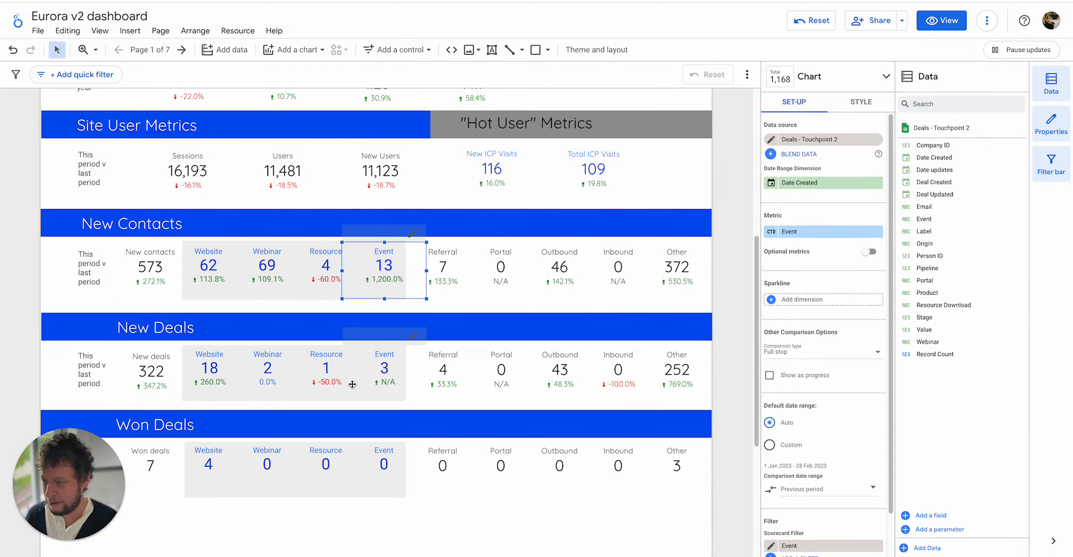
Review the date dimension, metric and filters of the Website scorecard in the New Deals section, and deselect it
click(203, 371)
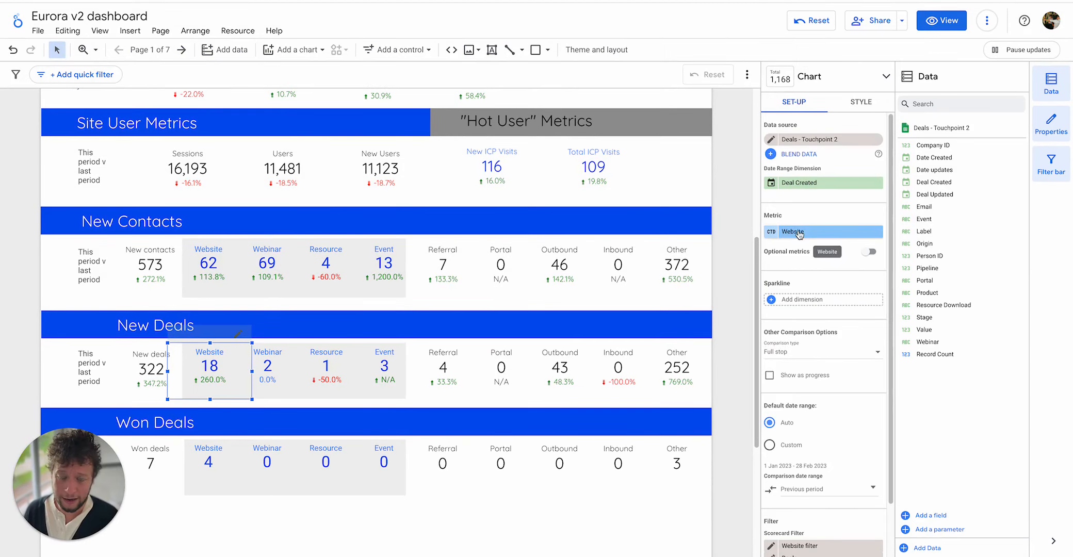
scroll(805, 209, down, 2)
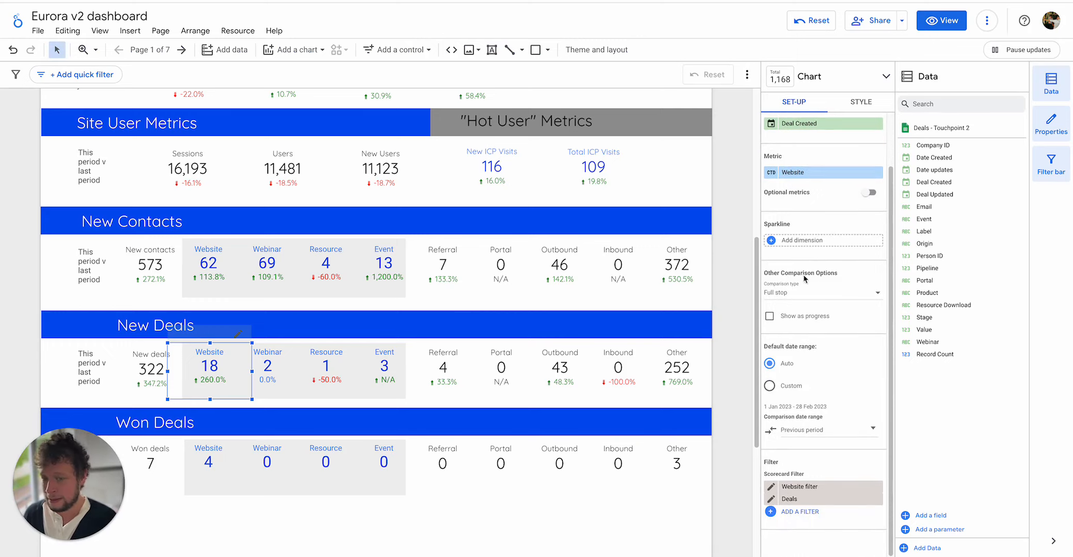
scroll(812, 174, up, 1)
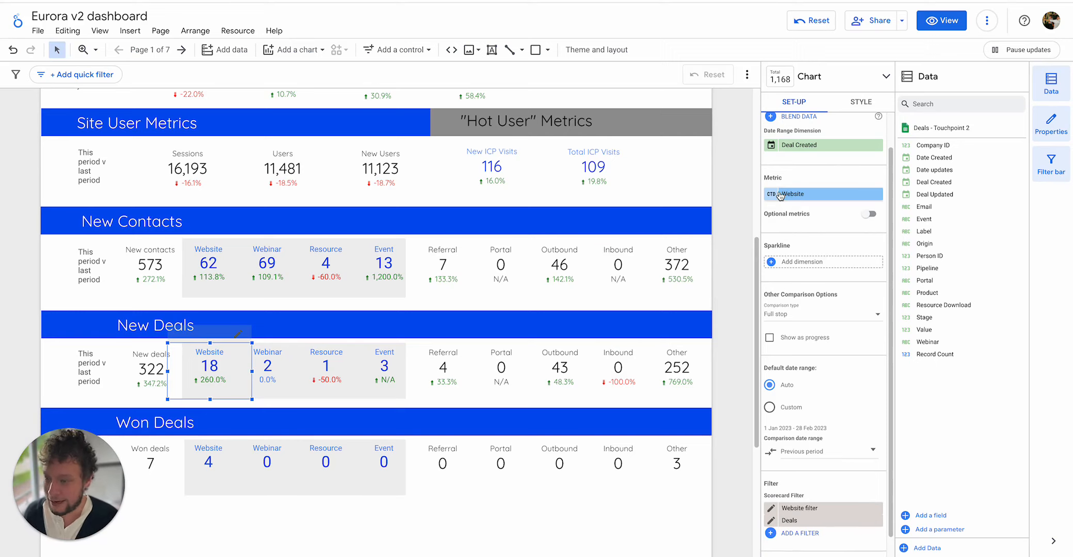
click(739, 279)
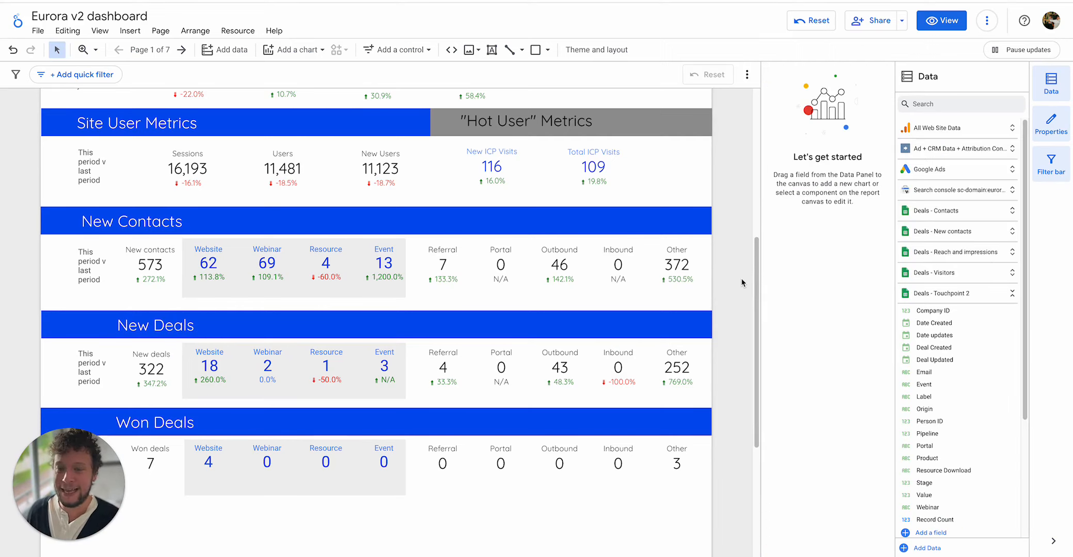
Go to page 2 of the report and review its Key Reach Metrics, Cost Metrics and Organic Metrics sections
scroll(742, 281, up, 6)
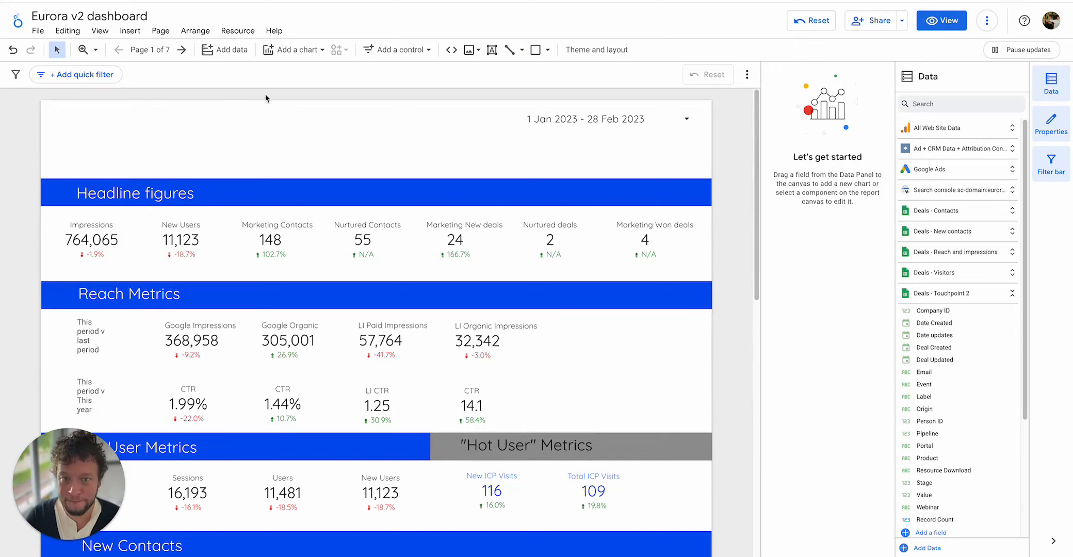
click(181, 49)
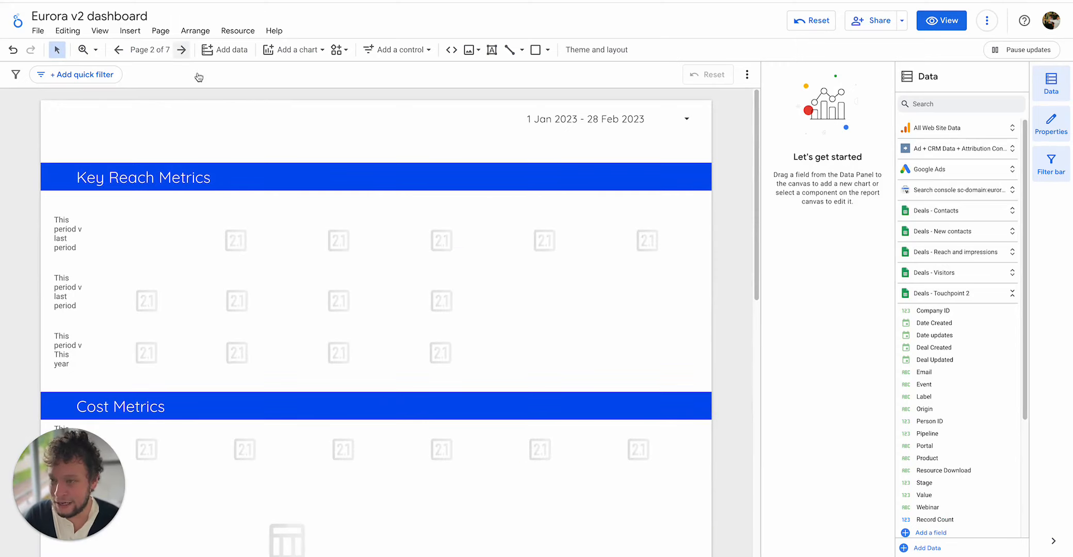
scroll(293, 211, down, 2)
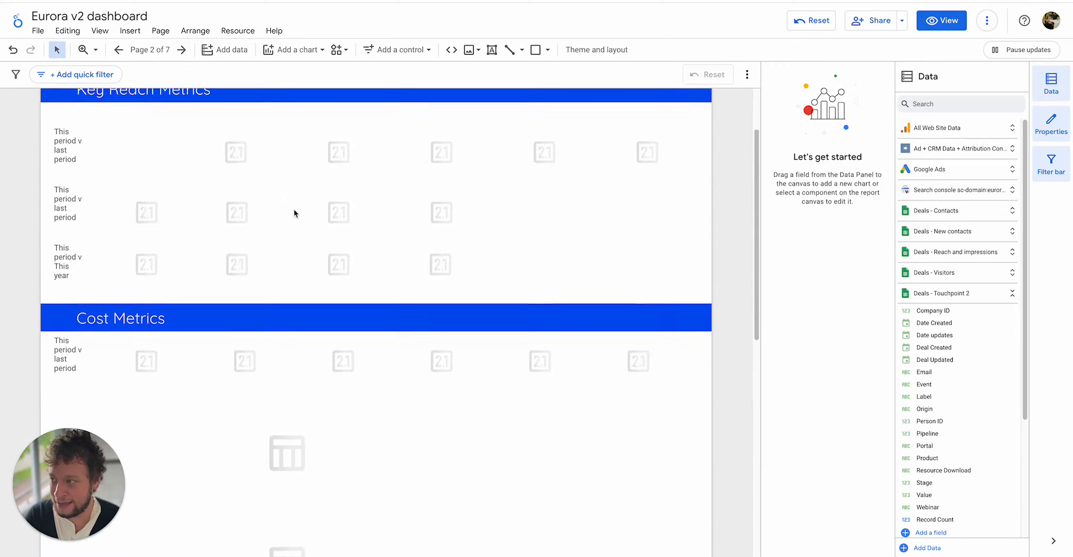
scroll(294, 212, up, 2)
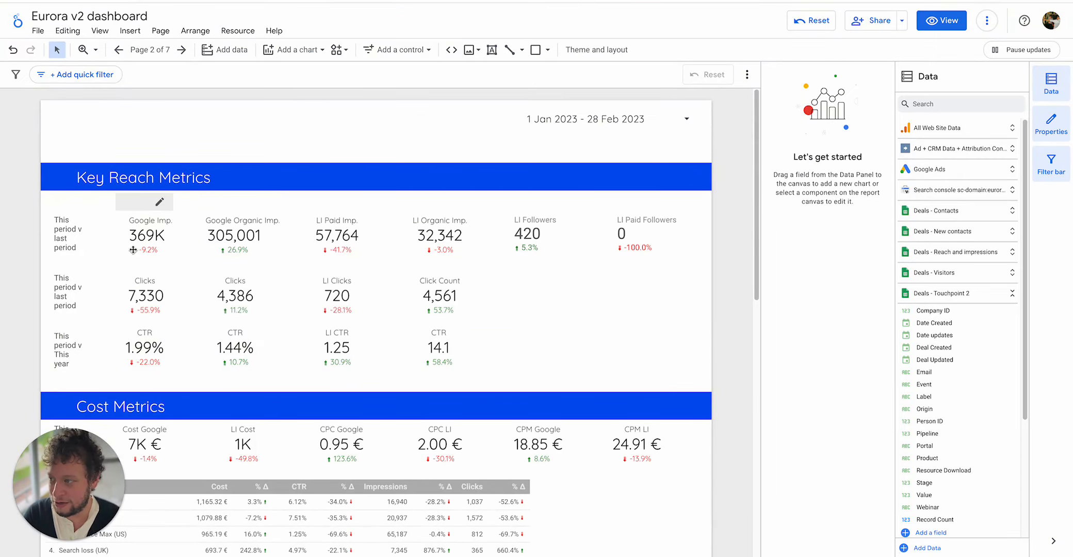
scroll(158, 298, down, 10)
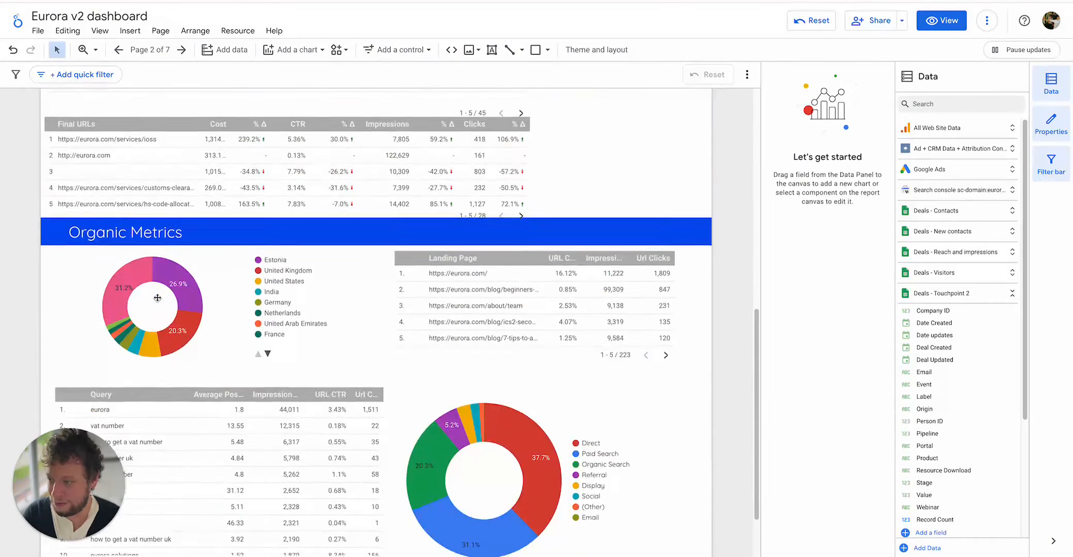
scroll(157, 297, up, 6)
scroll(155, 297, down, 8)
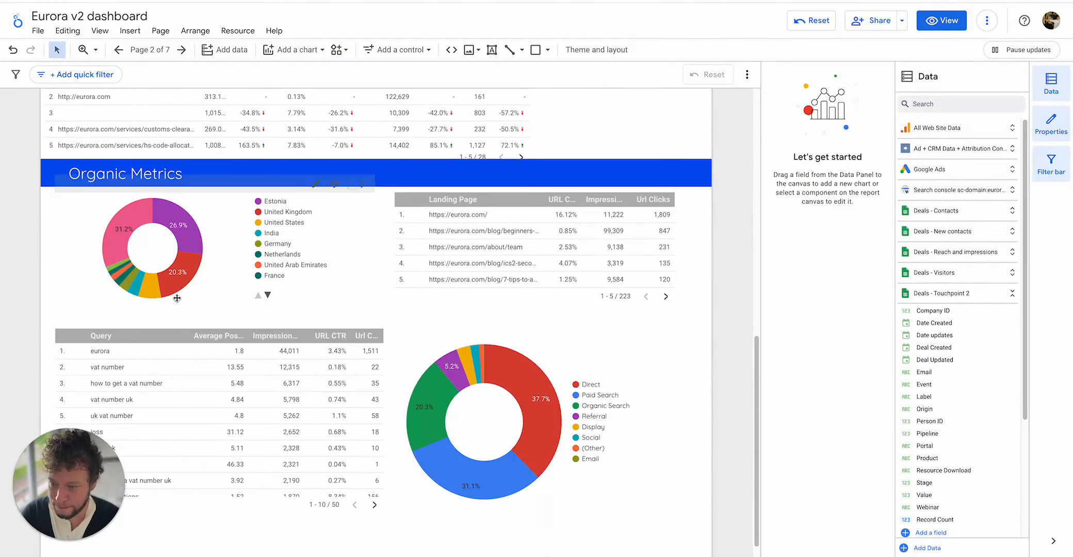
scroll(456, 246, down, 1)
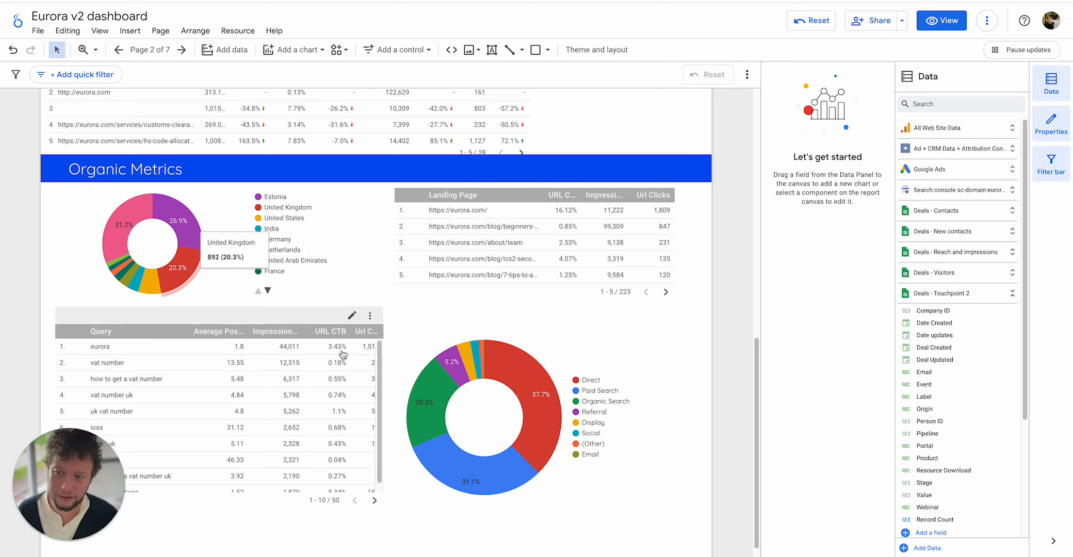
scroll(456, 425, down, 1)
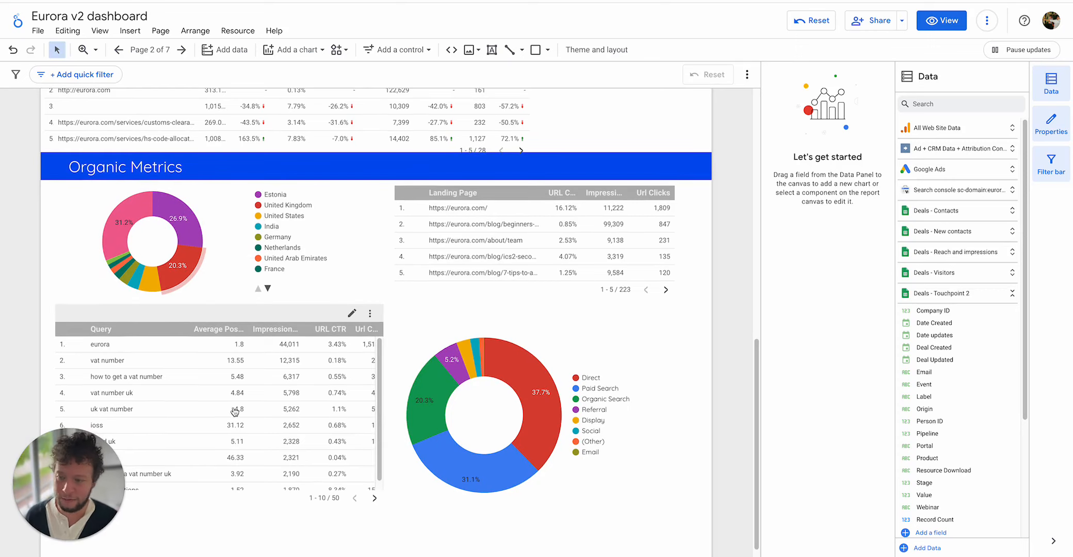
scroll(514, 194, up, 15)
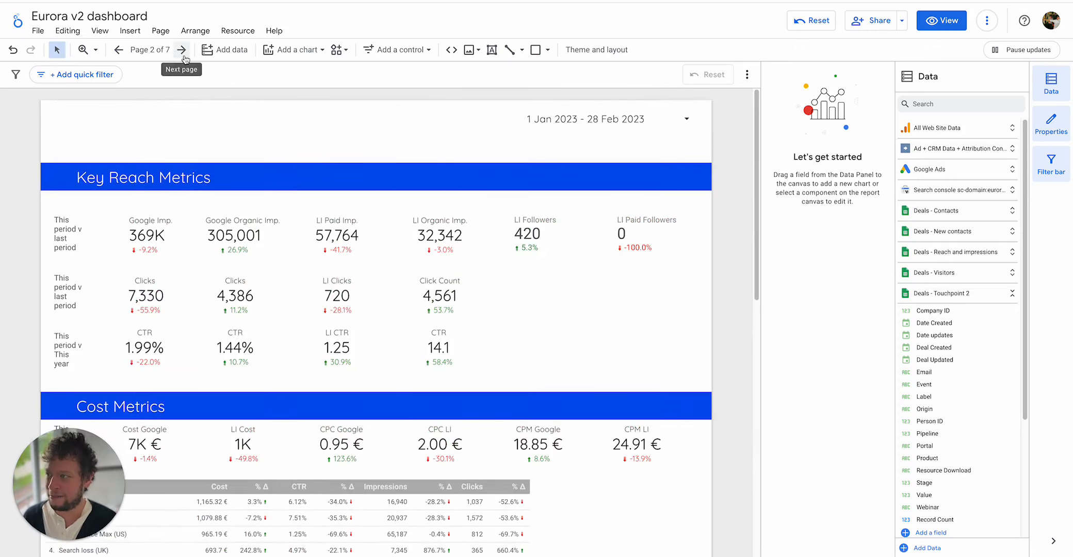
Go to page 3 and inspect the IOSS filter condition on the IOSS Impressions scorecard, closing the filter without changes
click(182, 50)
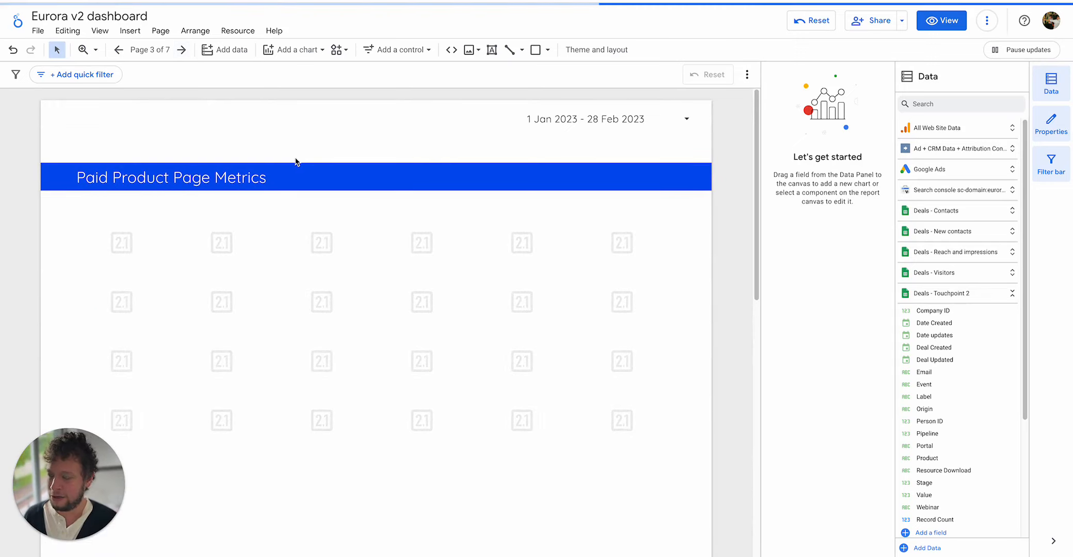
scroll(297, 162, down, 1)
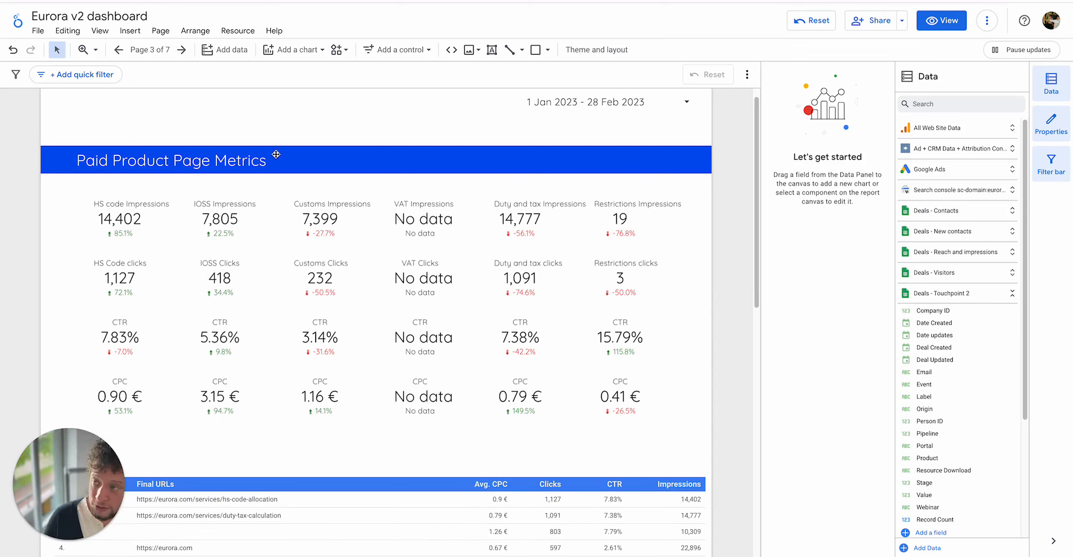
click(228, 225)
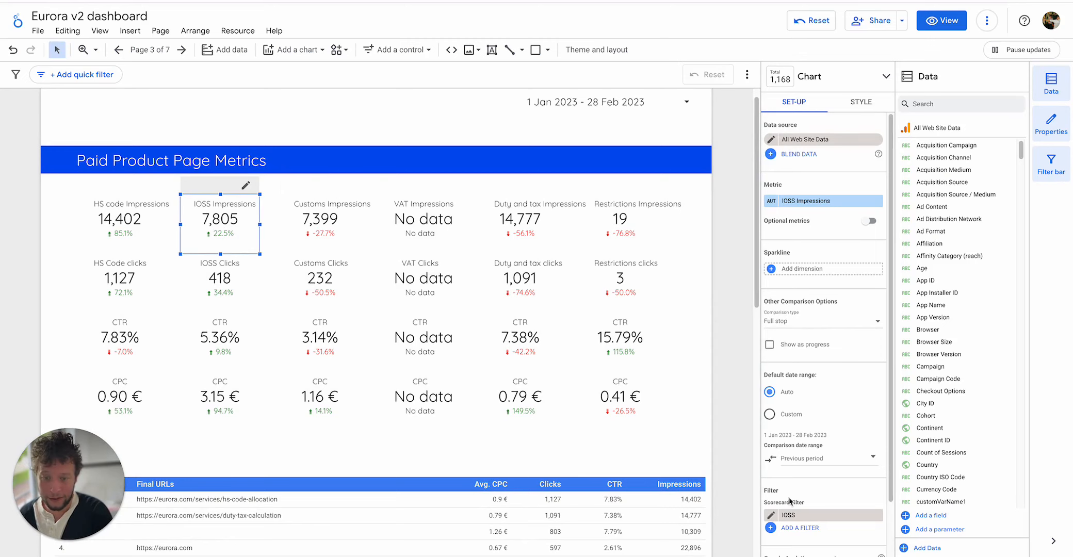
click(771, 517)
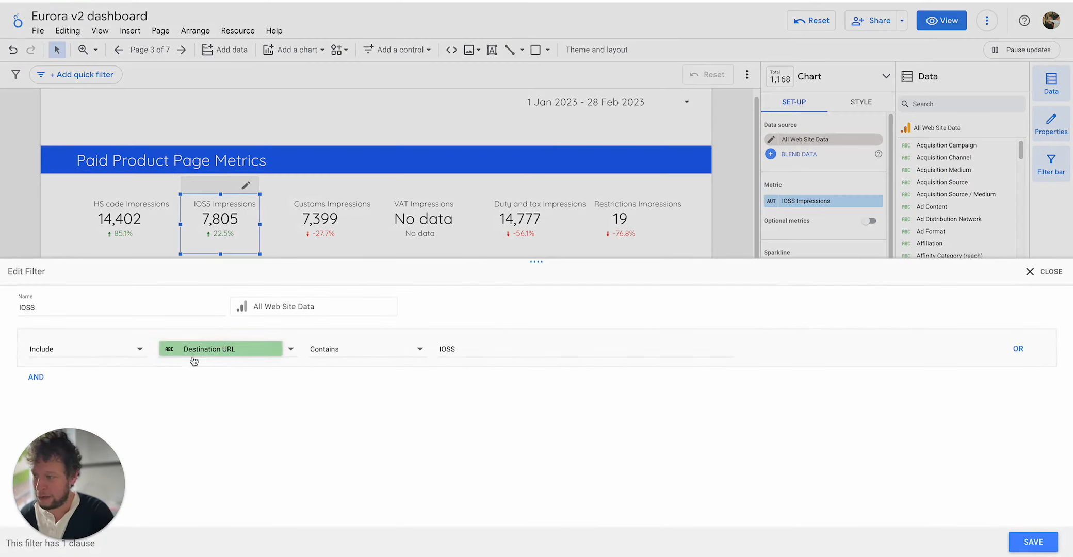
double_click(491, 348)
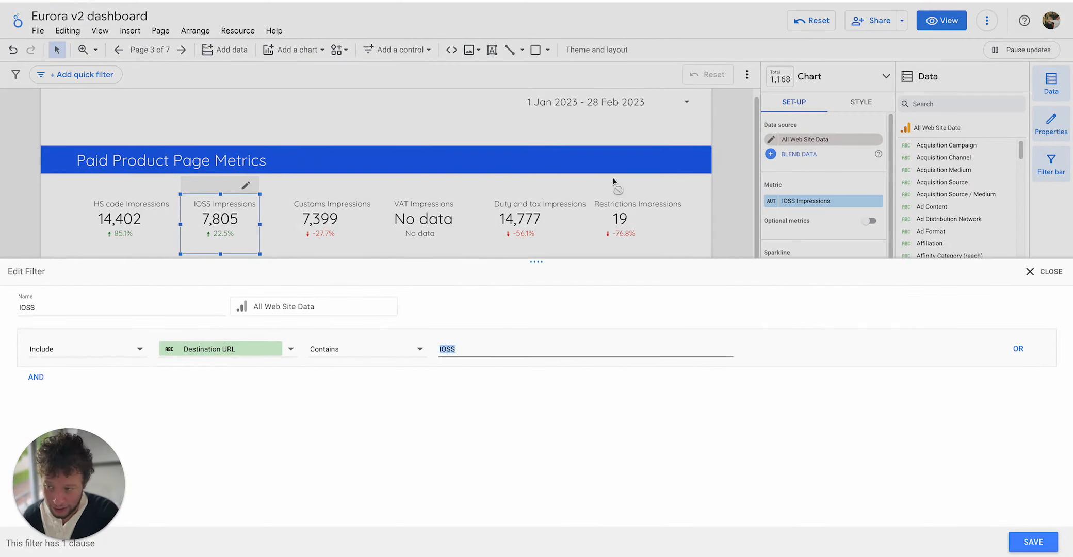
click(733, 150)
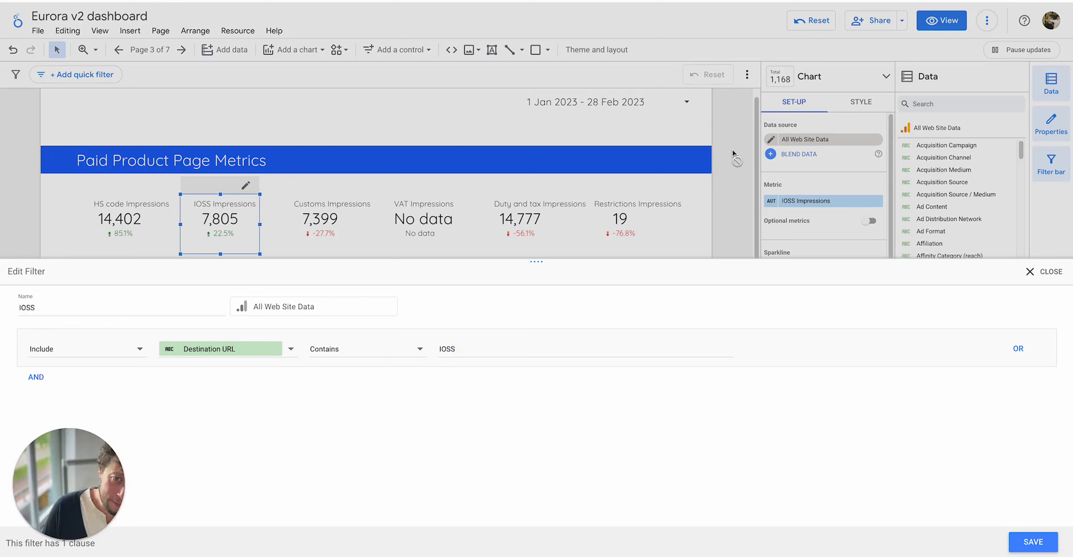
click(1052, 274)
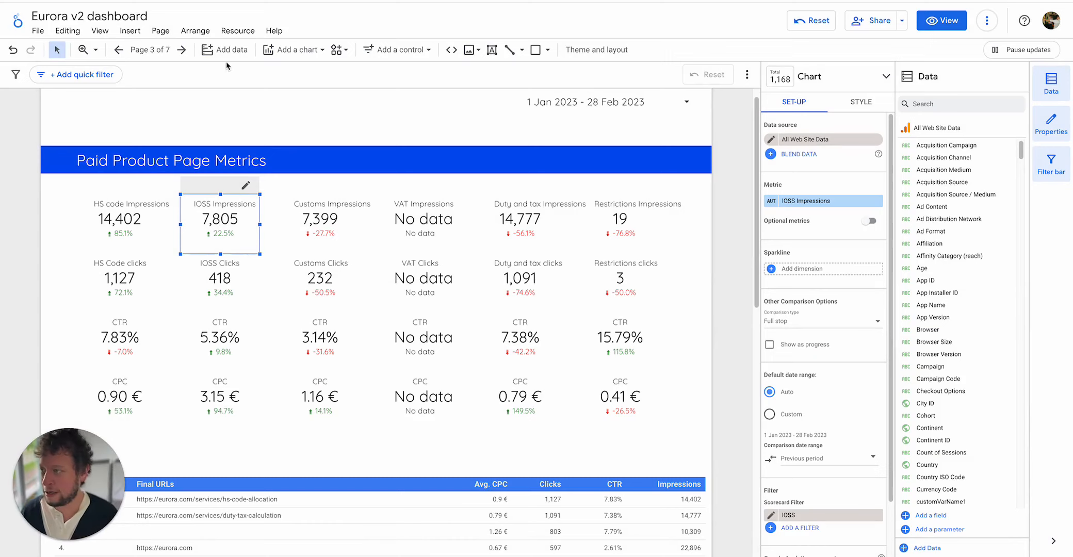
Go to page 4 of the report and inspect the setup of the Impressions/new users scorecard under Site User Metrics
click(181, 49)
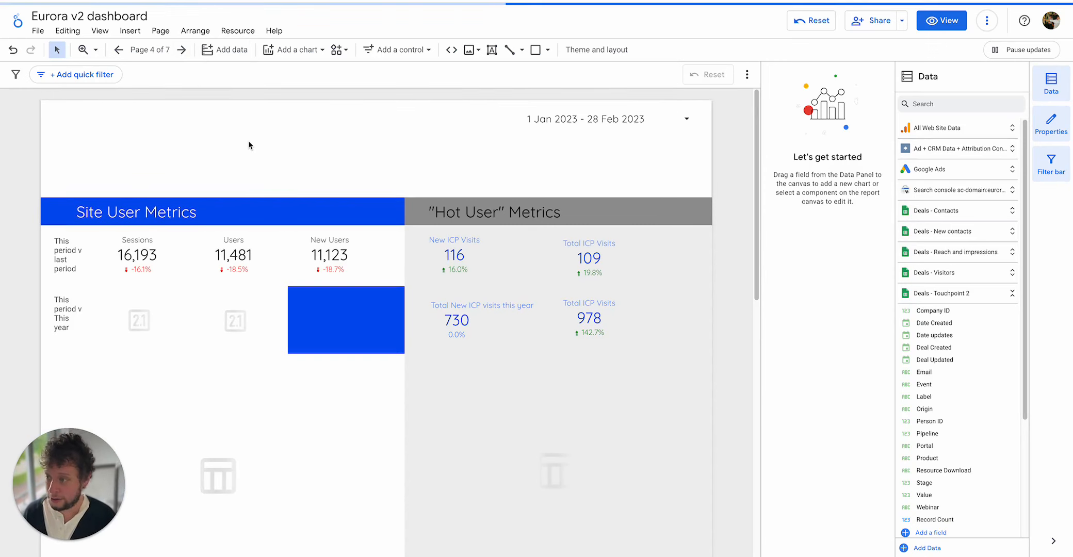
scroll(249, 145, down, 1)
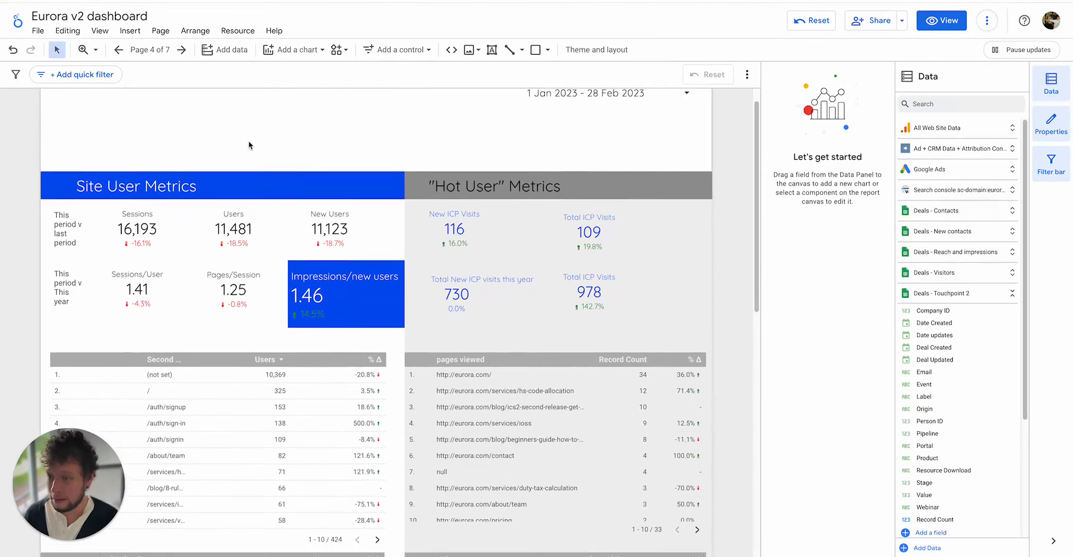
click(351, 264)
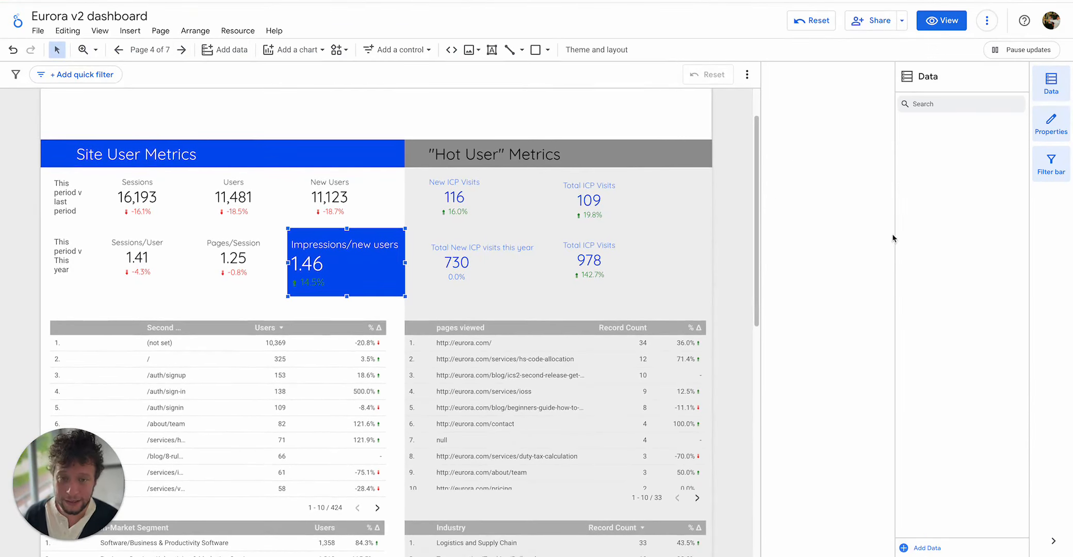
click(325, 260)
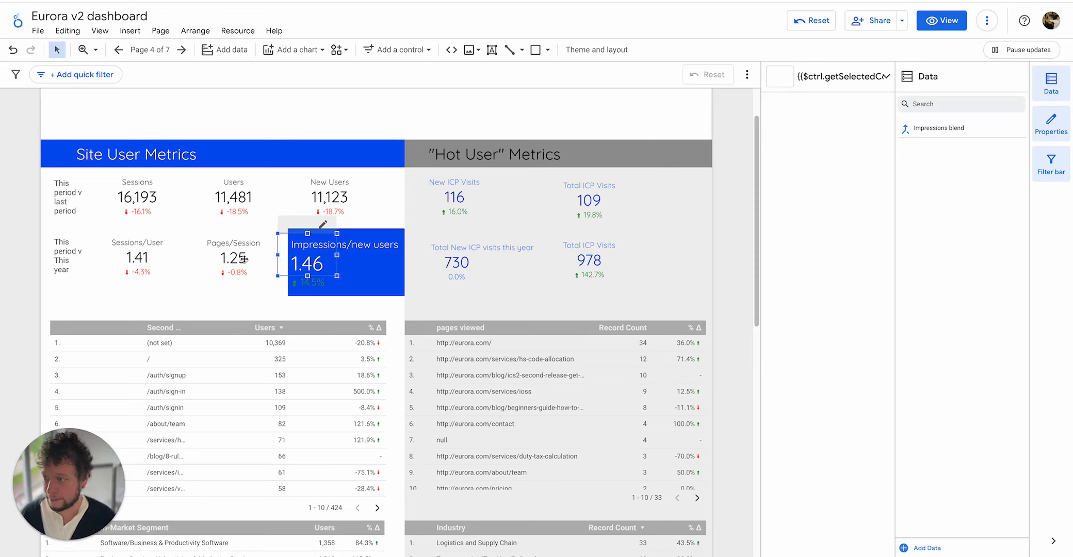
click(252, 260)
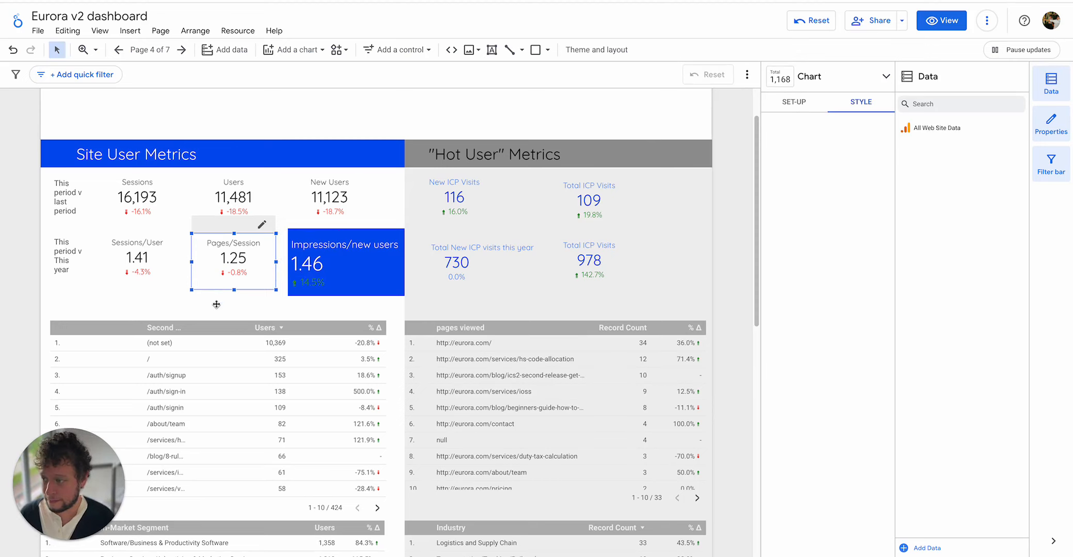
click(310, 258)
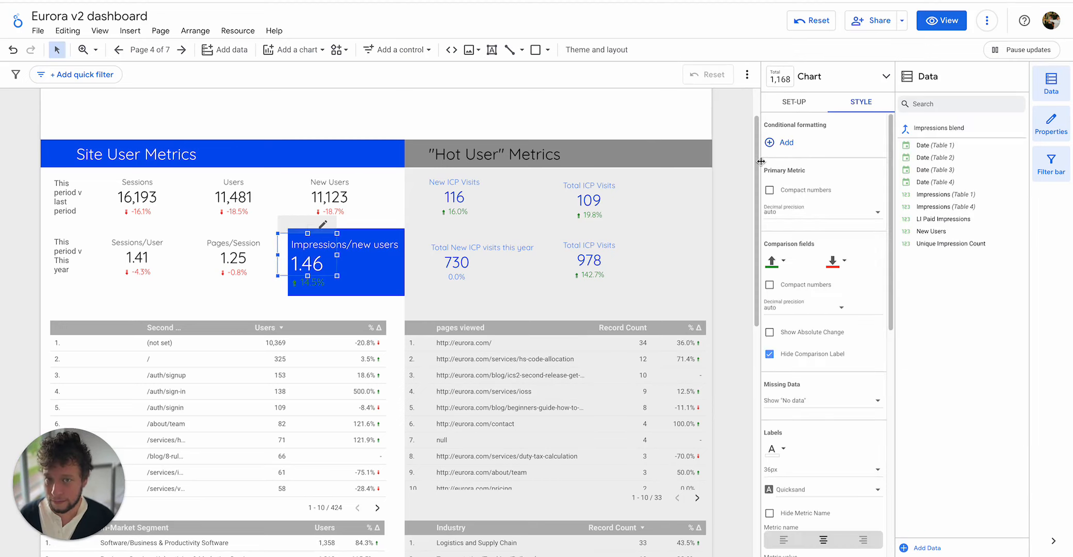
click(795, 103)
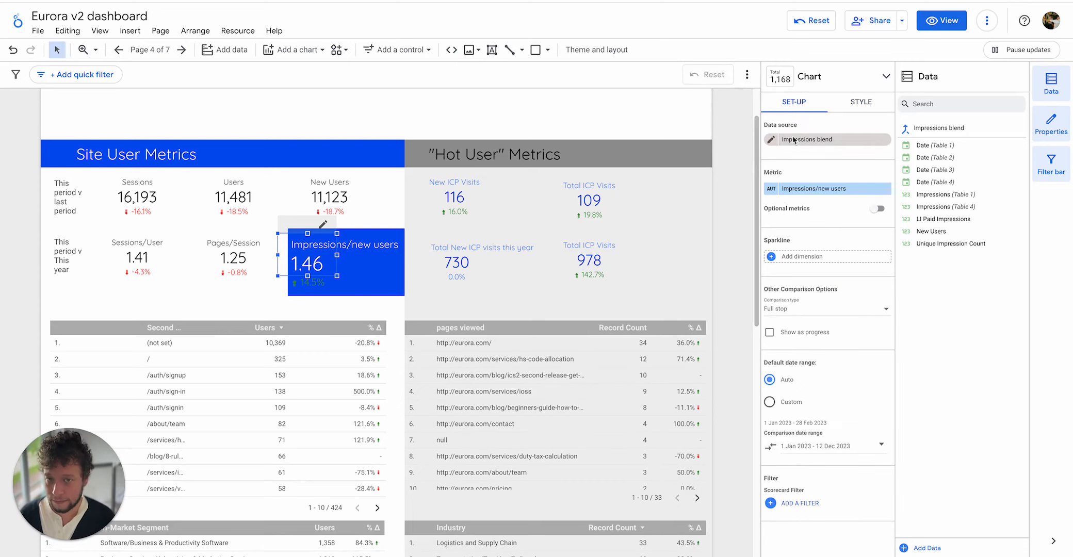
Read the full formula of the Impressions/new users metric from start to end and close it without changes
click(775, 190)
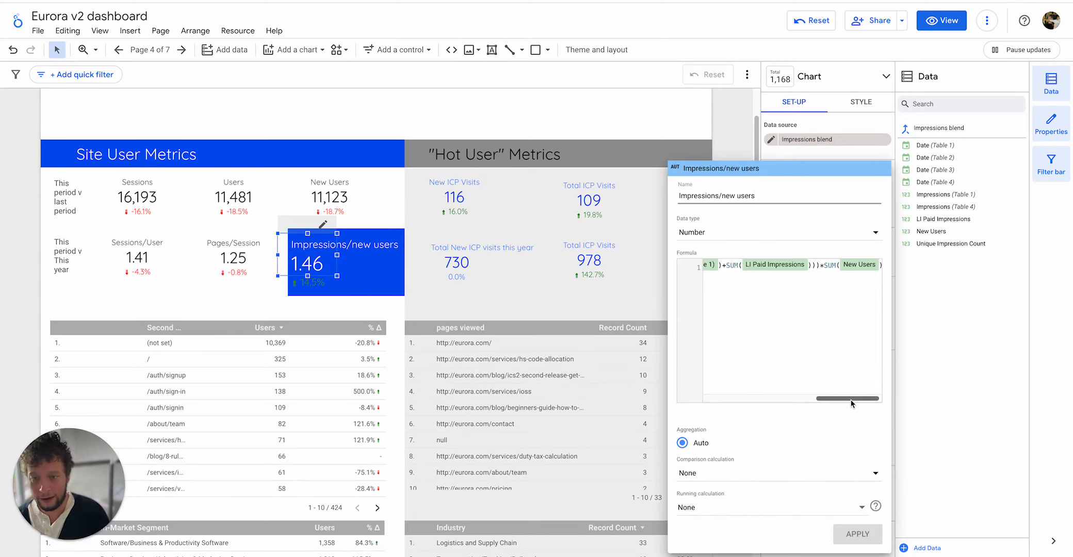
drag(851, 400, 742, 402)
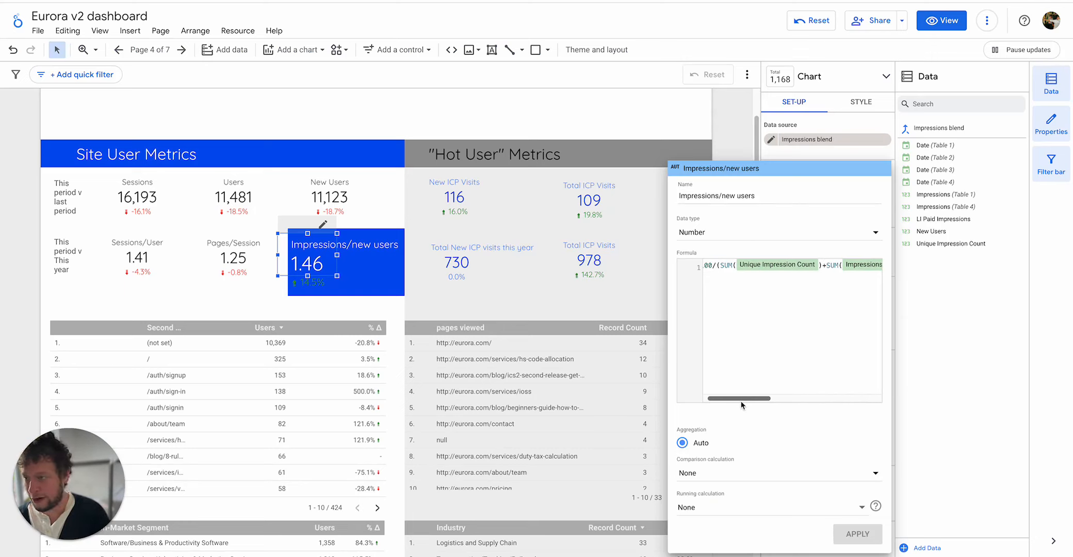
drag(728, 399, 883, 396)
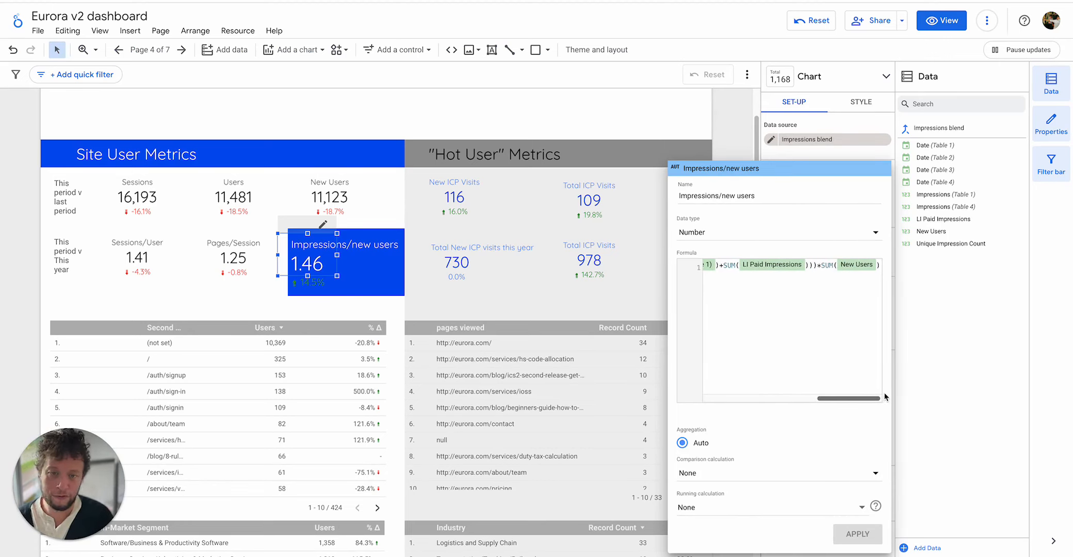
click(745, 129)
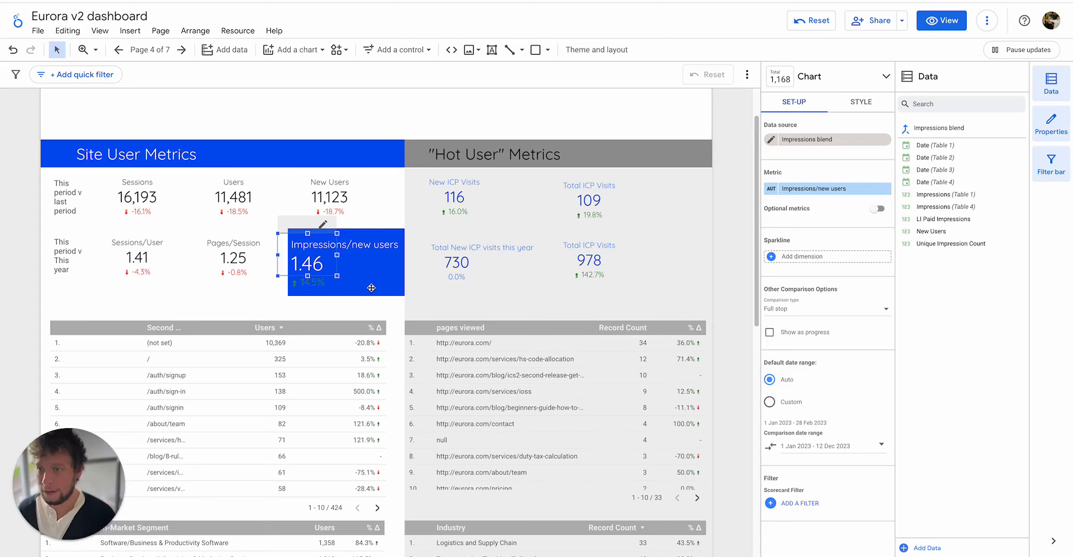
Review the industry tables and country pie charts further down page 4, and advance to page 5
scroll(239, 314, down, 1)
scroll(239, 309, down, 8)
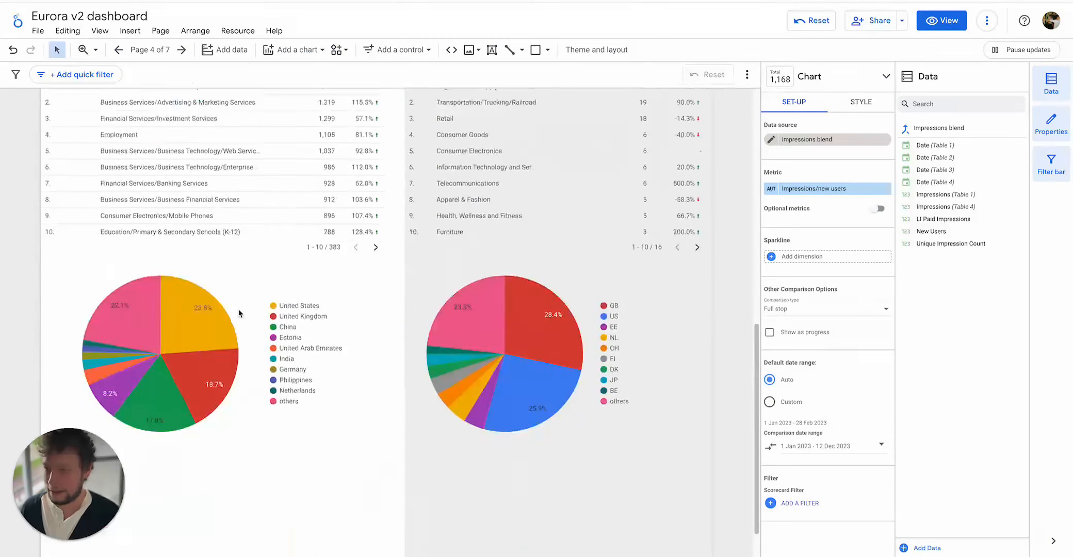
scroll(238, 310, up, 10)
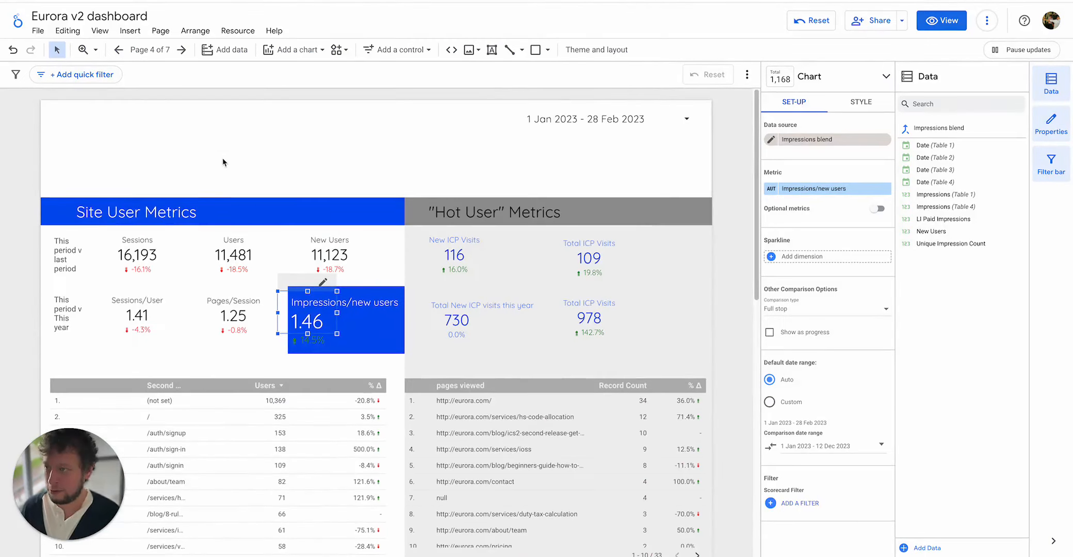
click(182, 54)
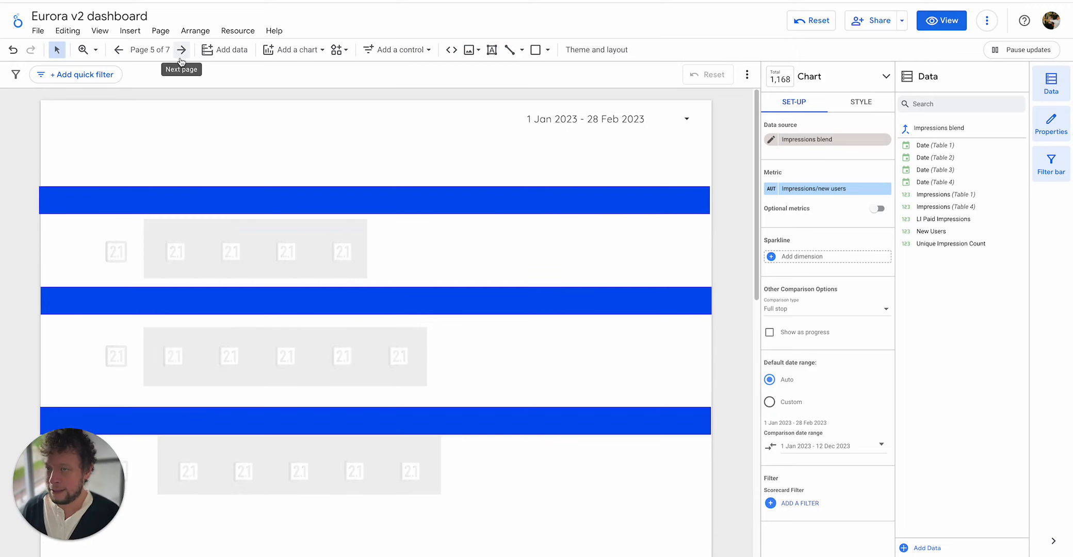
Show the list of report pages, go to the Funnel Summary page and close the list
click(135, 50)
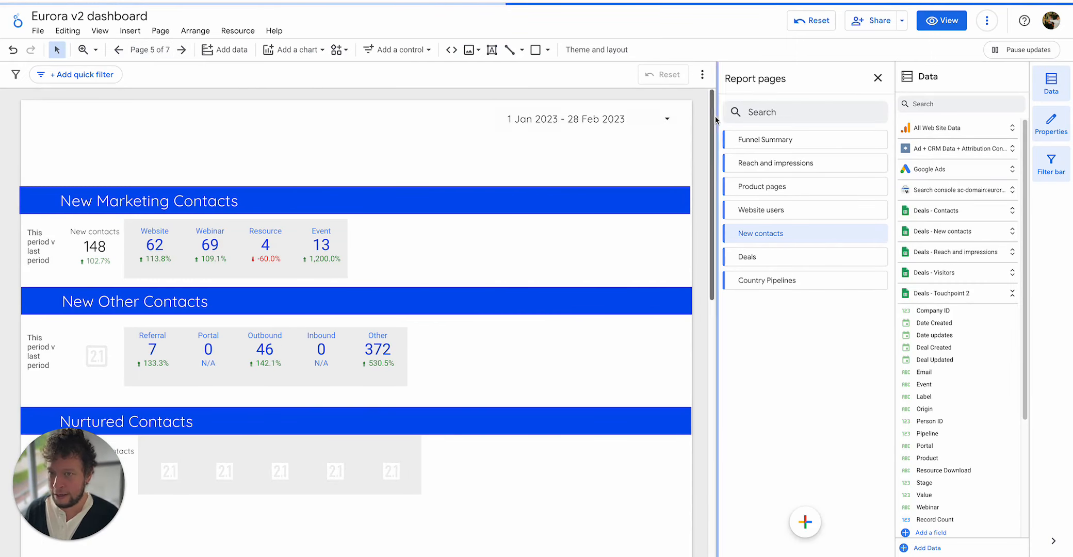
click(766, 147)
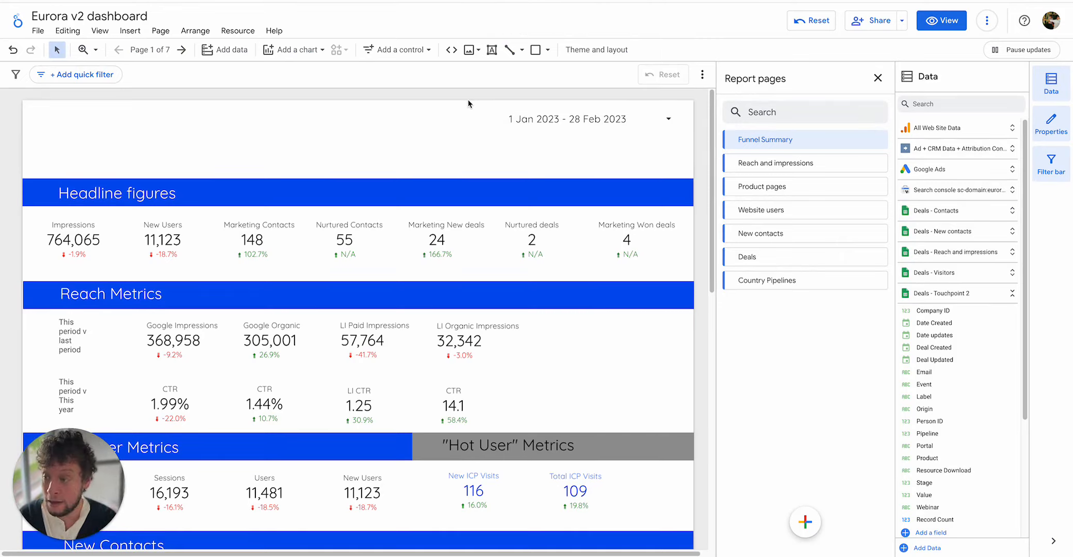
click(877, 77)
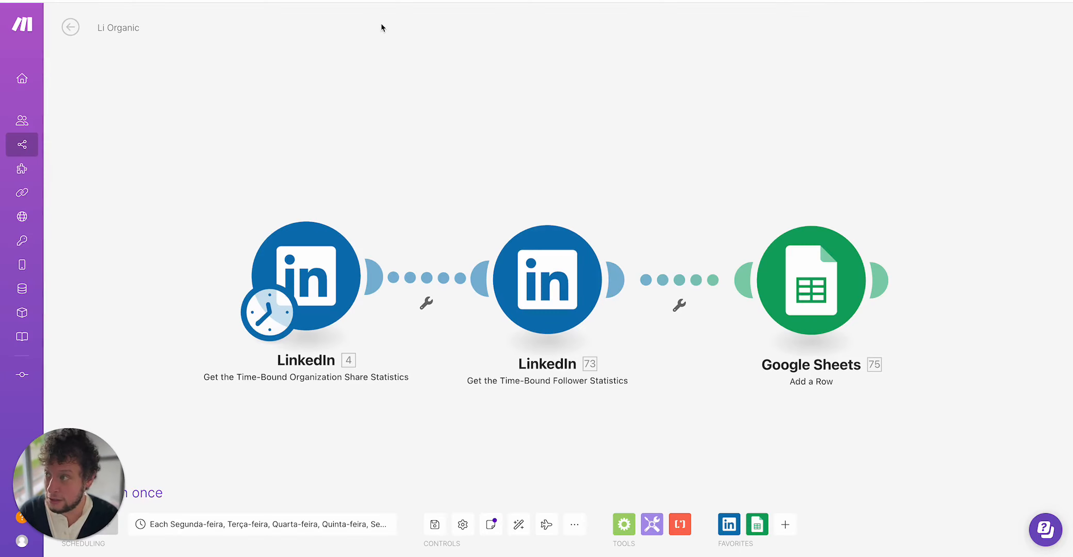
In Make, look over the LI Paid and Touchpoints v2 (UPDATES) scenarios and return to the Li Organic scenario
click(534, 0)
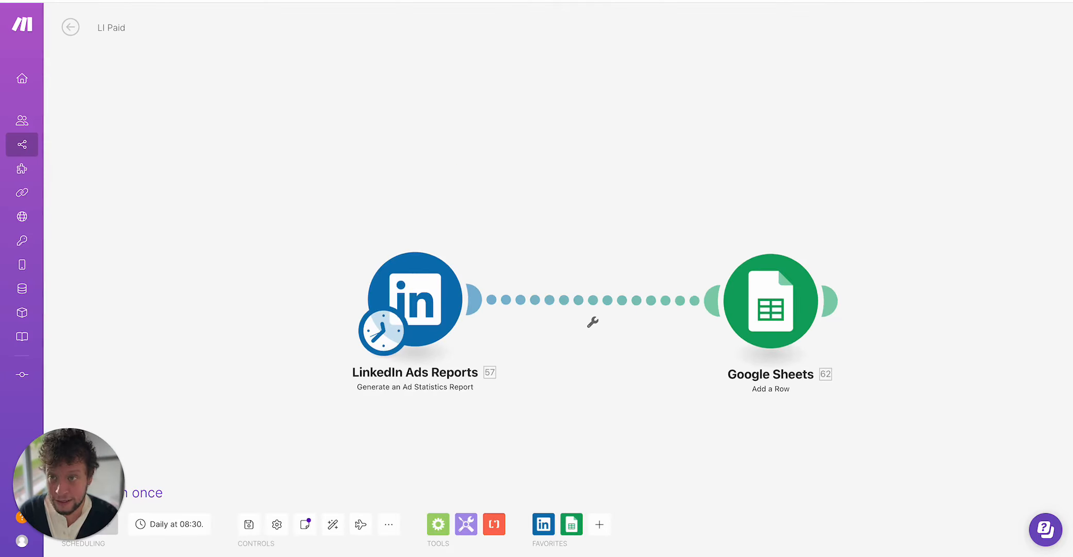
click(554, 1)
key(ctrl+Tab)
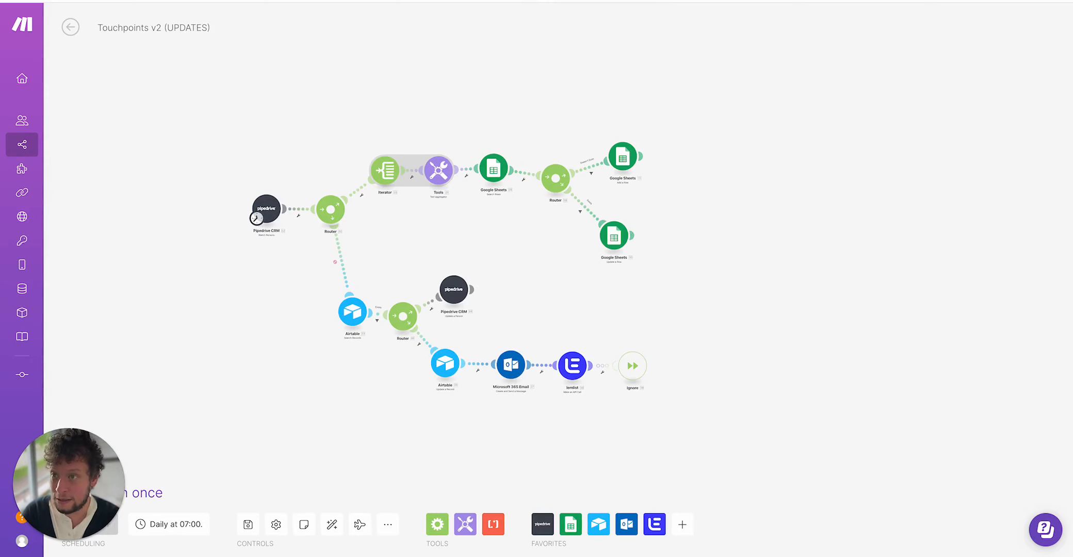
click(466, 0)
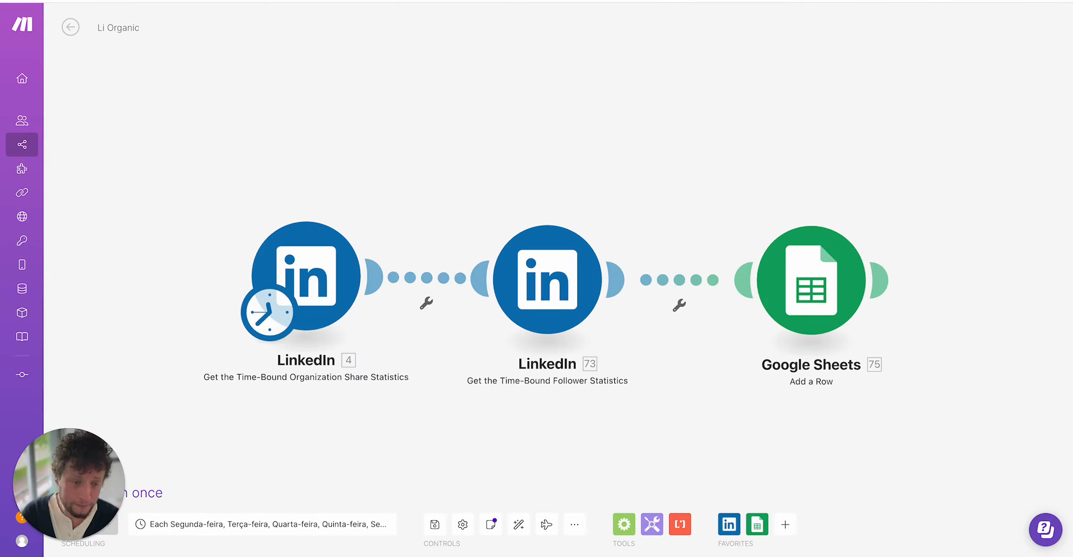